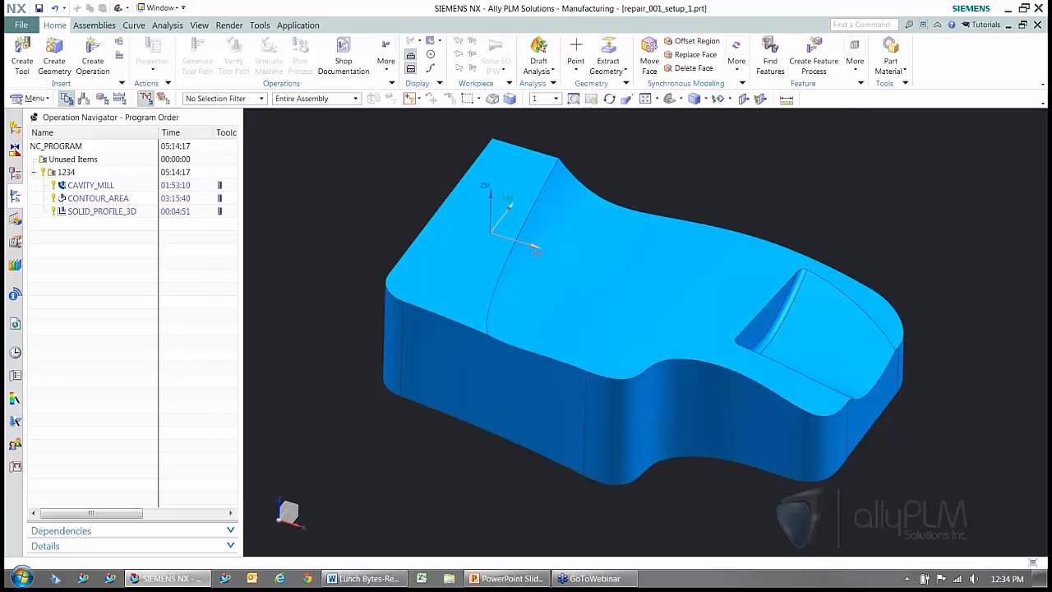
# Open the SOLID_PROFILE_3D operation and review the dimensions of its 30EM milling tool
pyautogui.moveTo(647, 367); pyautogui.dragTo(630, 333, button='middle')
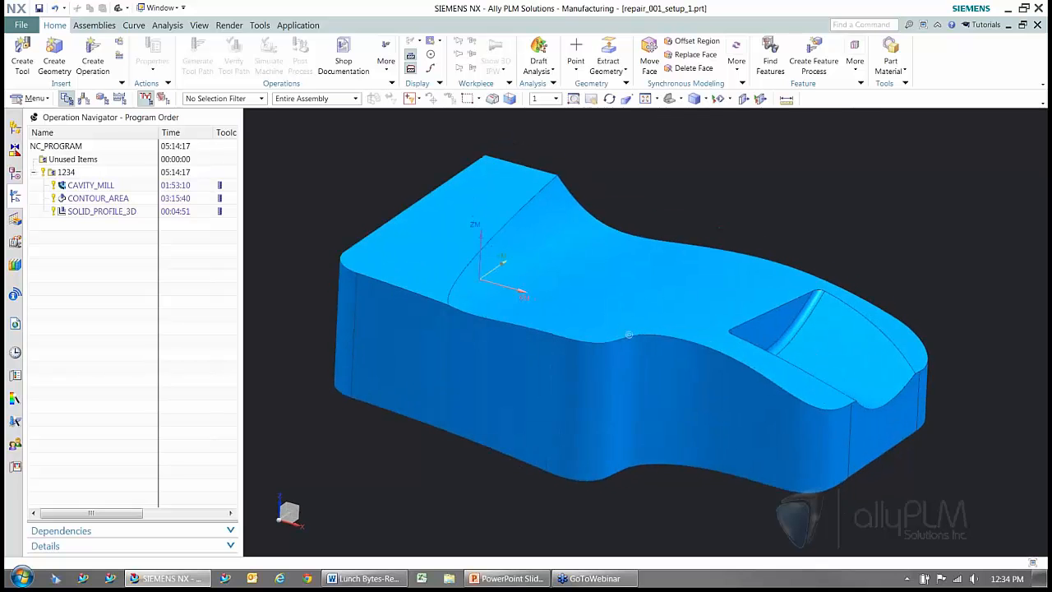
pyautogui.click(102, 211)
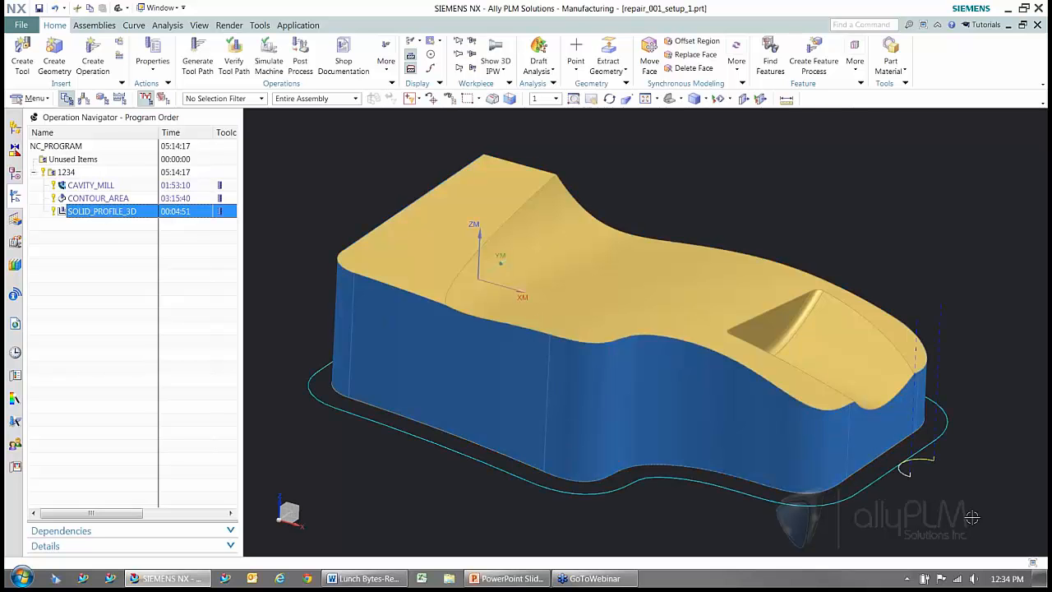
pyautogui.moveTo(950, 494); pyautogui.dragTo(949, 494, button='middle')
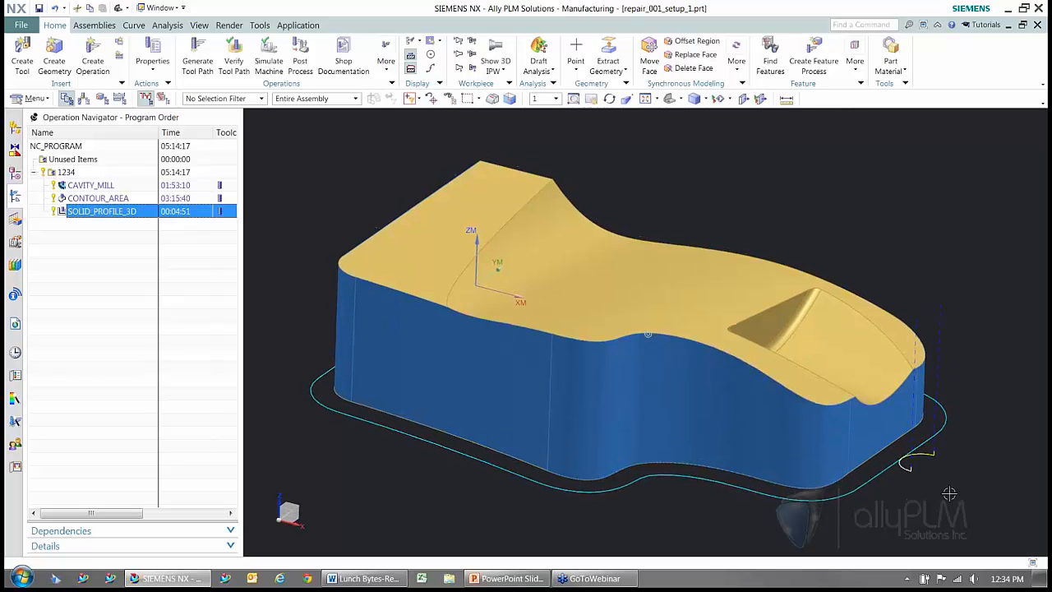
pyautogui.doubleClick(135, 211)
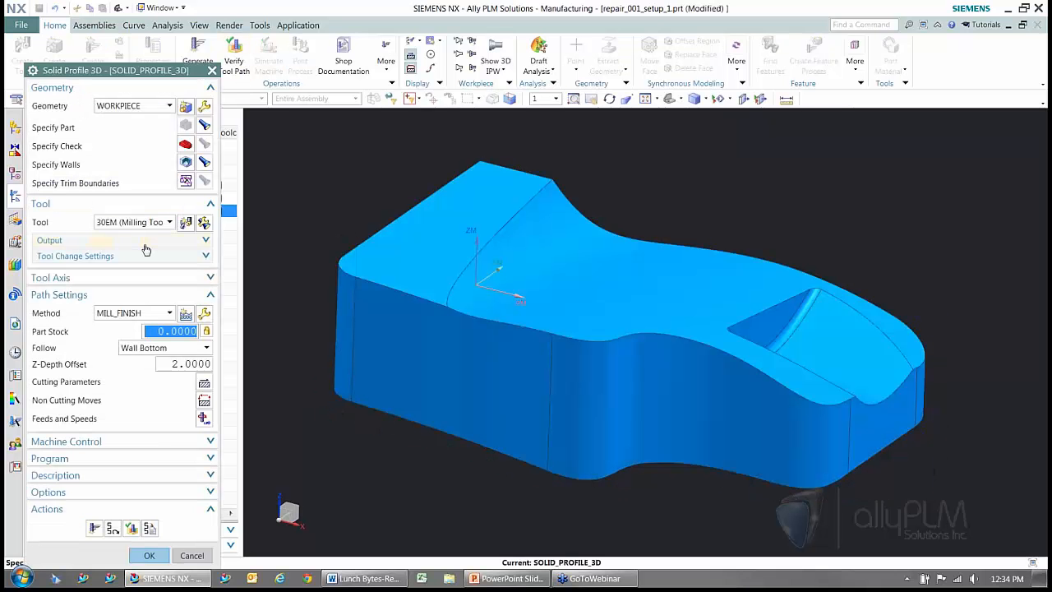
pyautogui.click(204, 223)
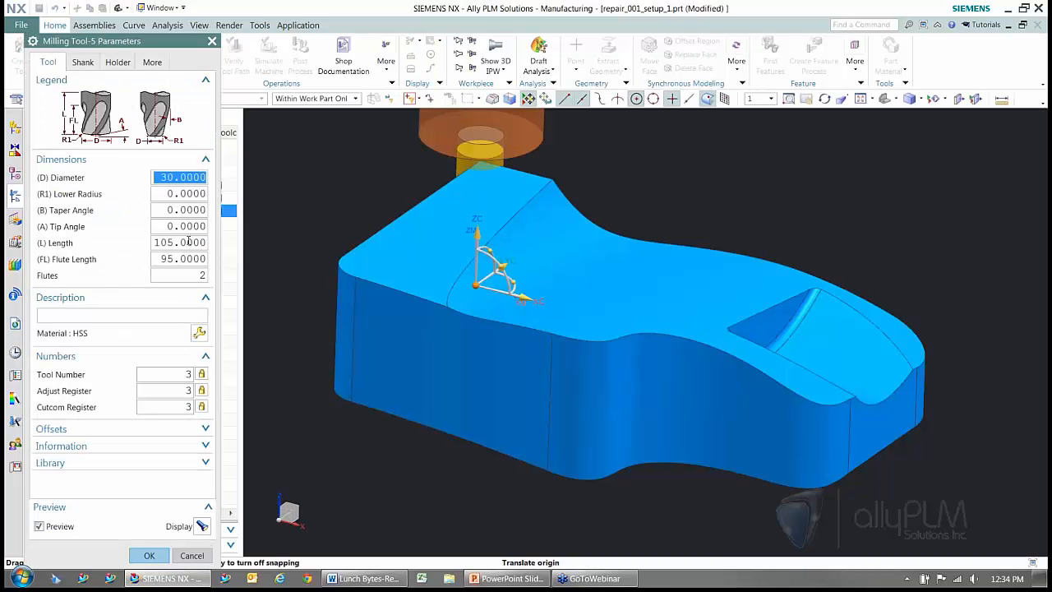
pyautogui.click(149, 555)
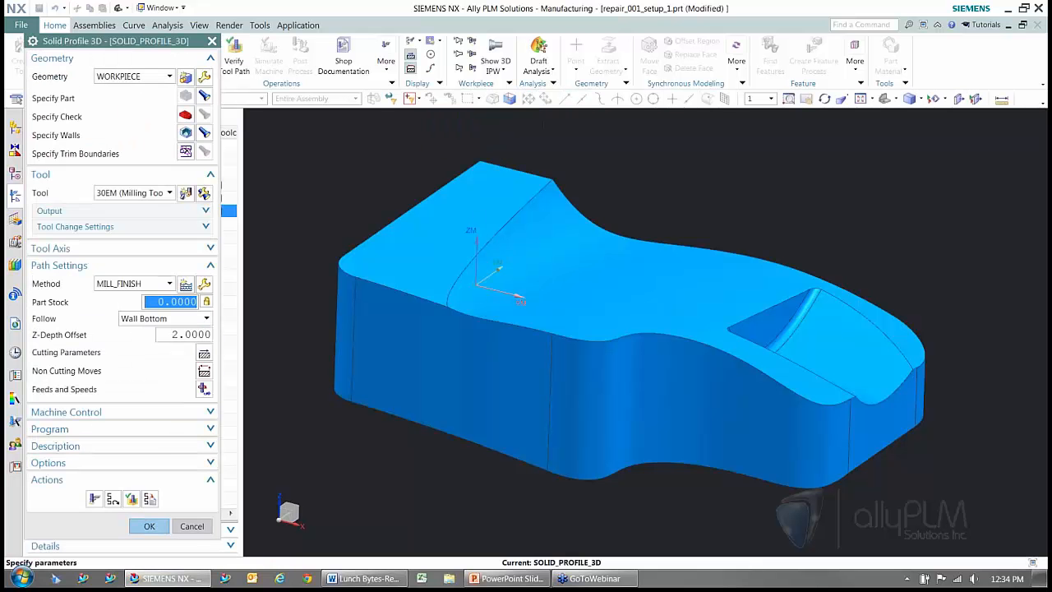
# Start tool path verification for the operation and enable Check for Gouges, Check Tool and Holder, and Display Gouges
pyautogui.click(132, 498)
pyautogui.moveTo(444, 394); pyautogui.dragTo(315, 365, button='middle')
pyautogui.click(48, 197)
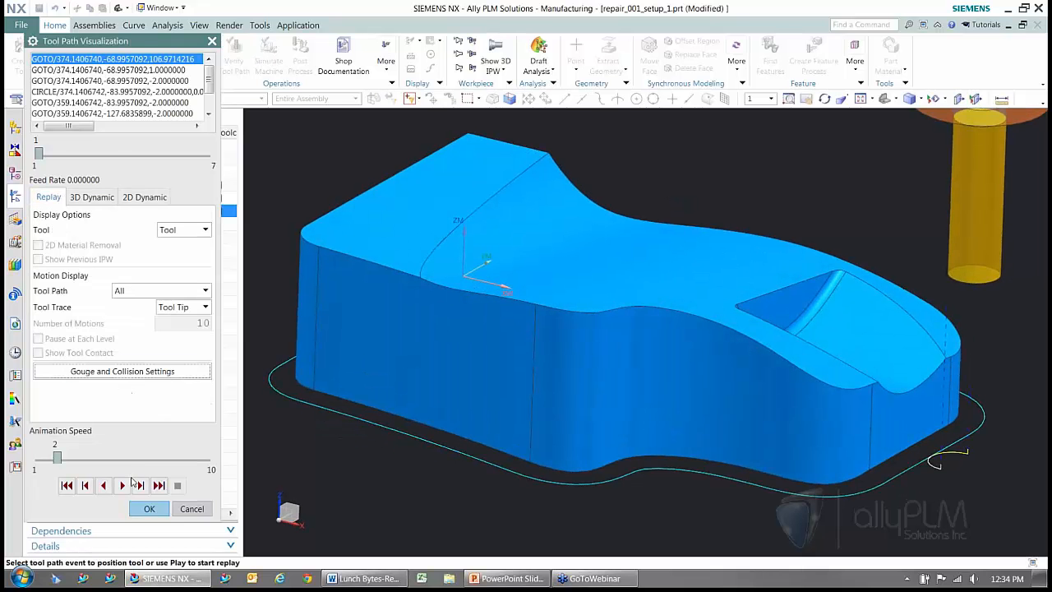
pyautogui.click(120, 372)
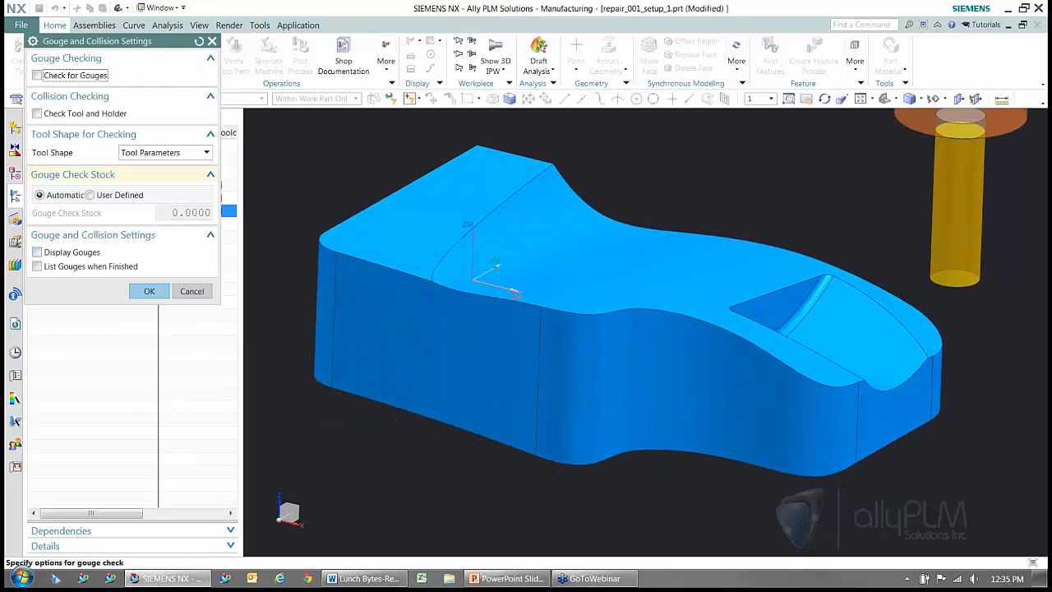
pyautogui.click(49, 114)
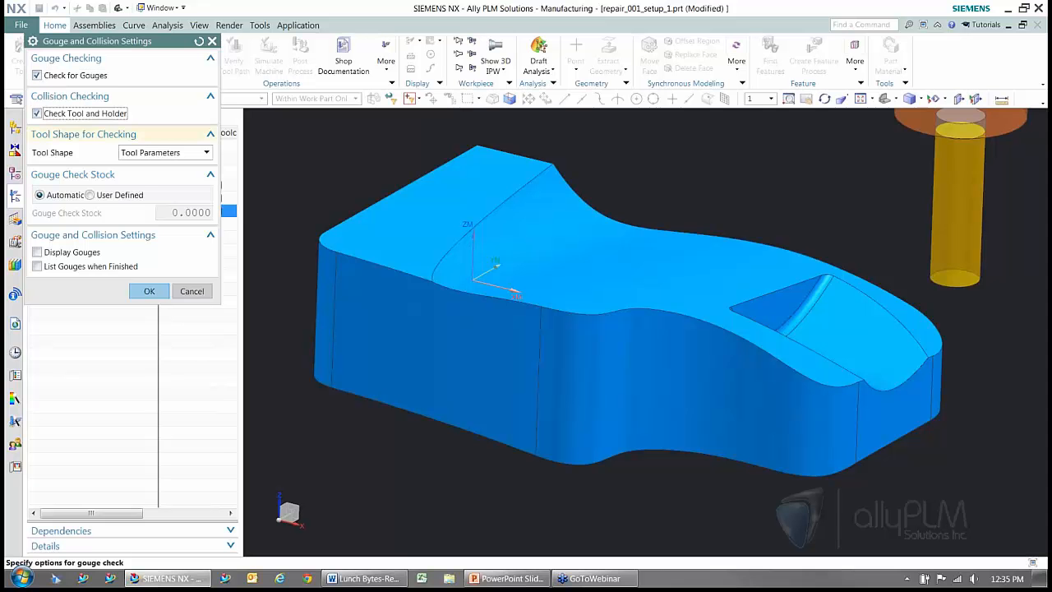
pyautogui.click(48, 252)
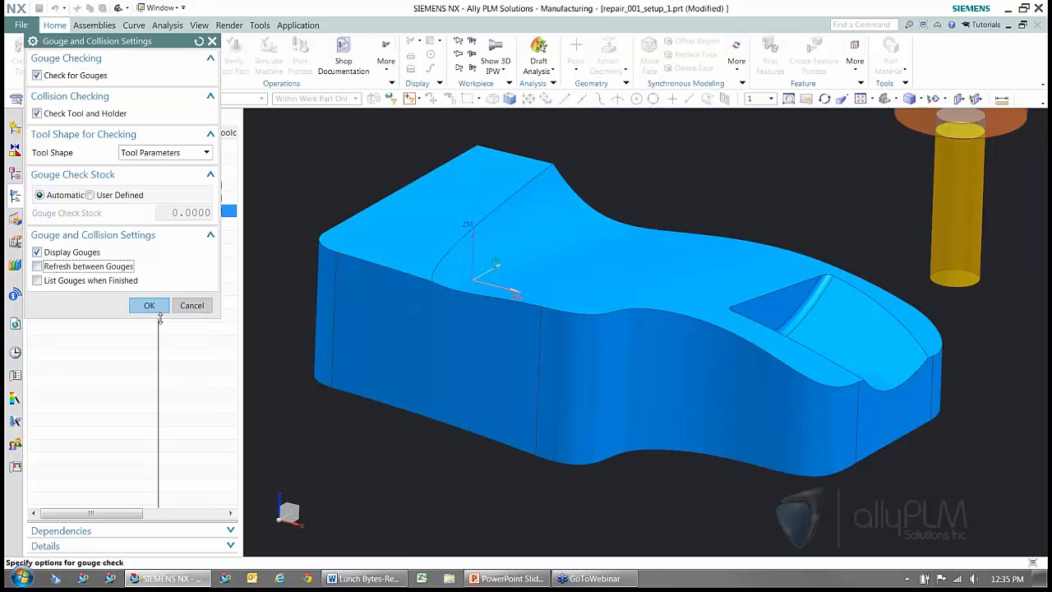
pyautogui.click(149, 305)
# Replay the tool path with collision checking at animation speed 3 and close the verification
pyautogui.click(122, 486)
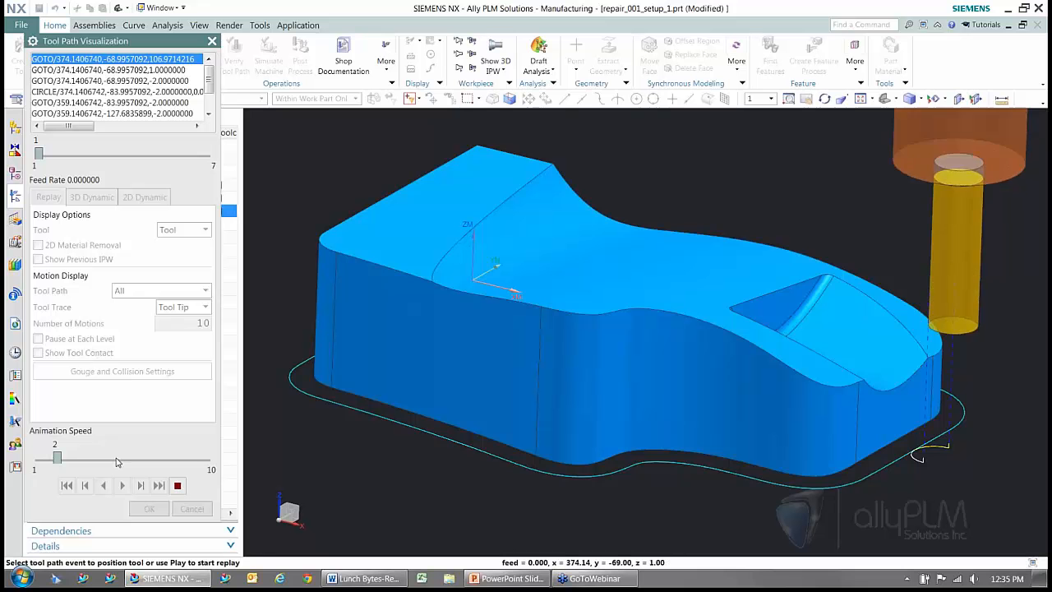
pyautogui.click(119, 458)
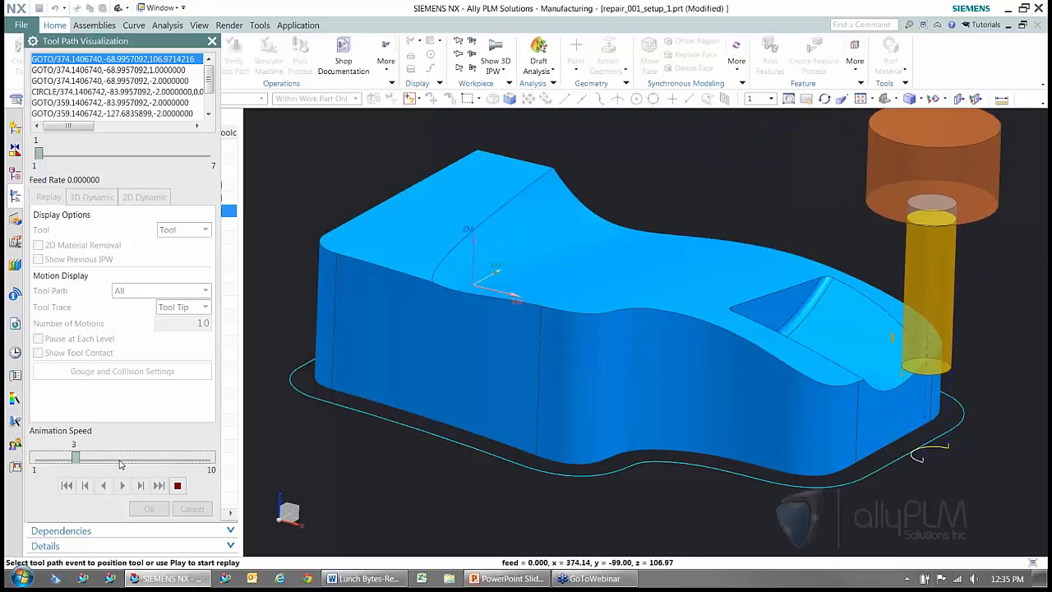
pyautogui.moveTo(307, 416); pyautogui.dragTo(742, 474, button='middle')
pyautogui.scroll(1, 556, 475)
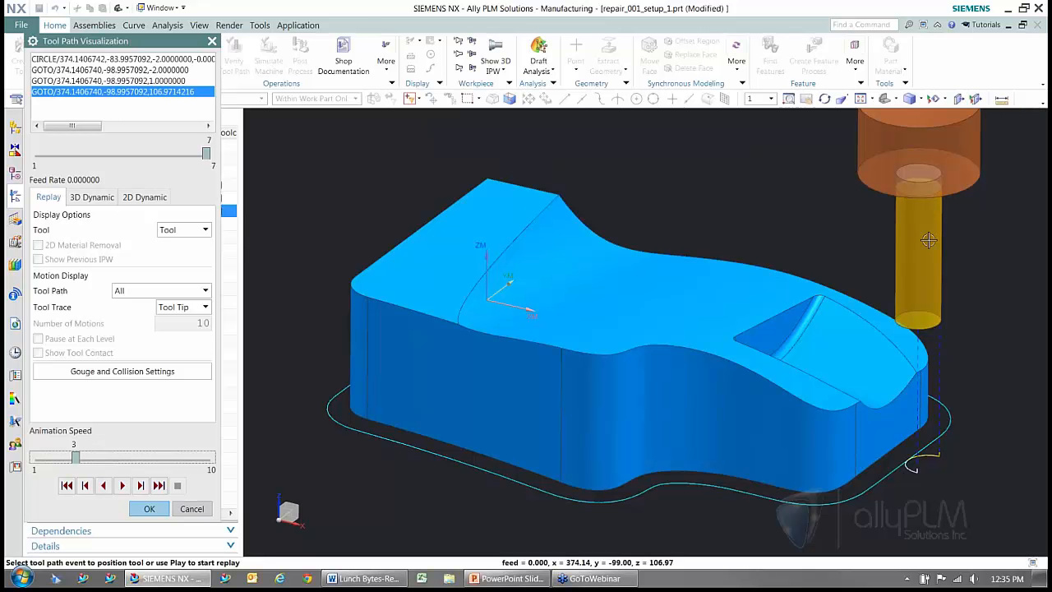
pyautogui.click(149, 508)
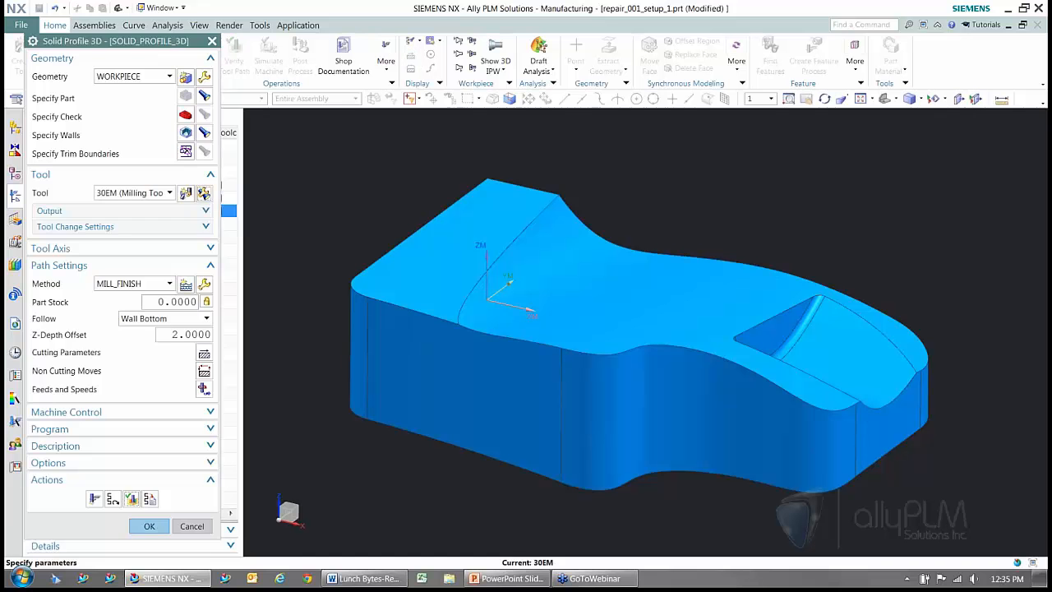
# Set the 30EM tool's length to 95 and regenerate the profile tool path
pyautogui.click(203, 193)
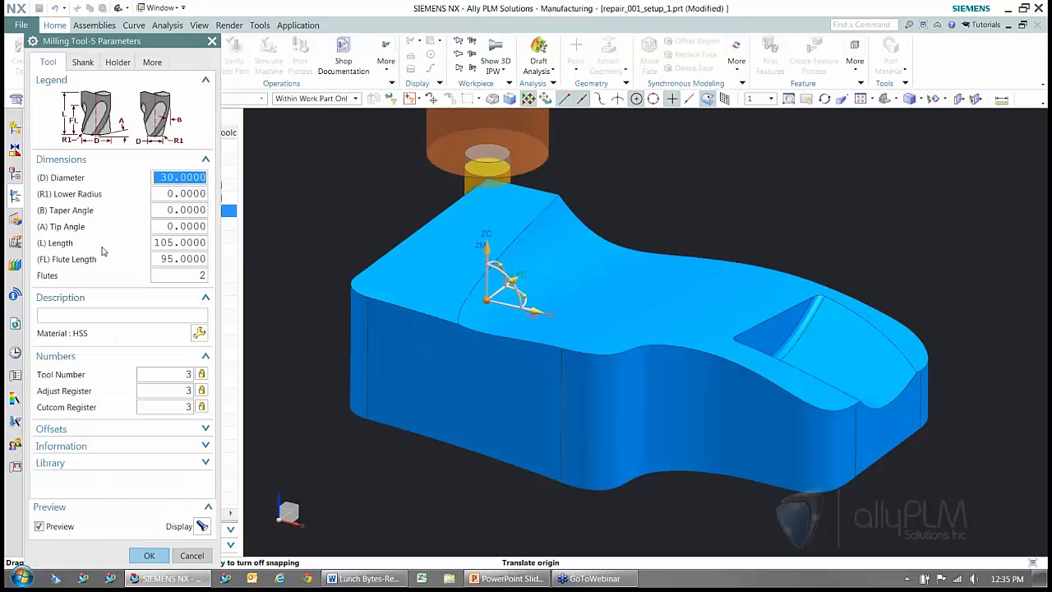
pyautogui.click(203, 244)
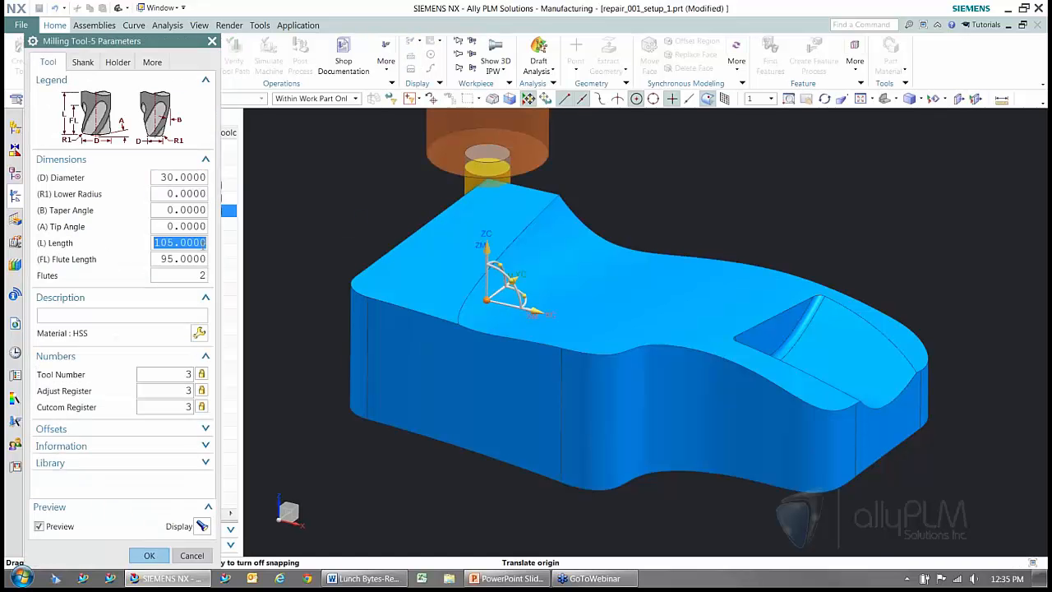
pyautogui.write('95')
pyautogui.press('Return')
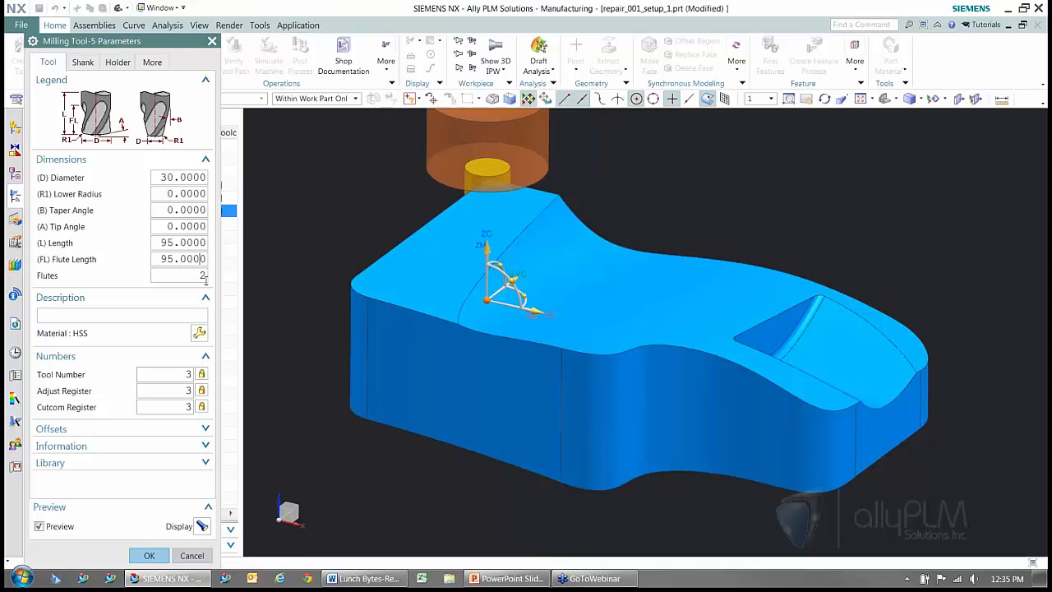
pyautogui.click(149, 555)
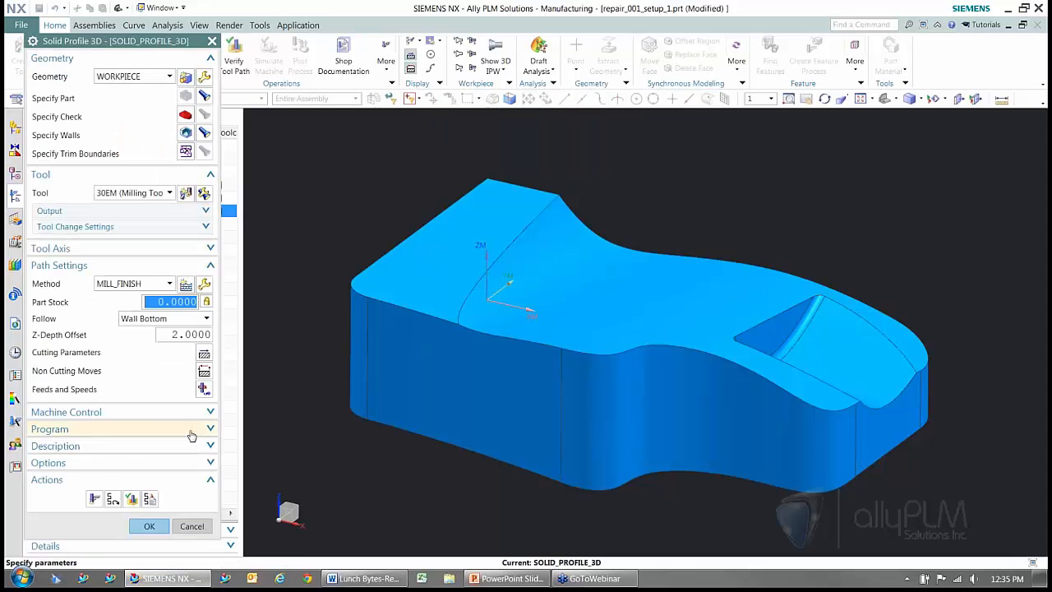
pyautogui.click(96, 500)
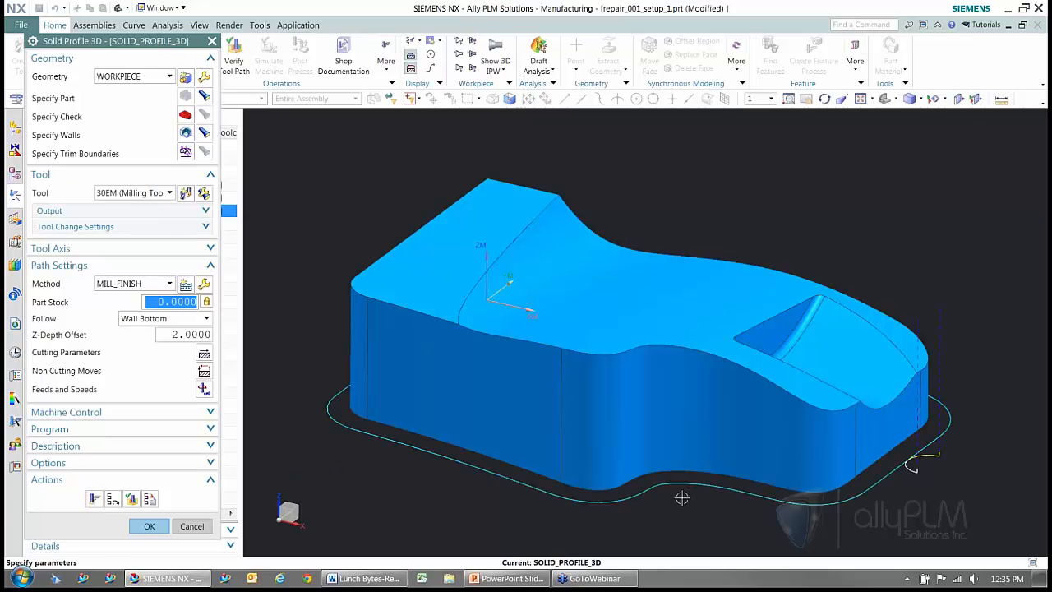
# Verify the regenerated tool path, advancing motion by motion to the part's concave side and examining the holder's clearance there
pyautogui.click(132, 499)
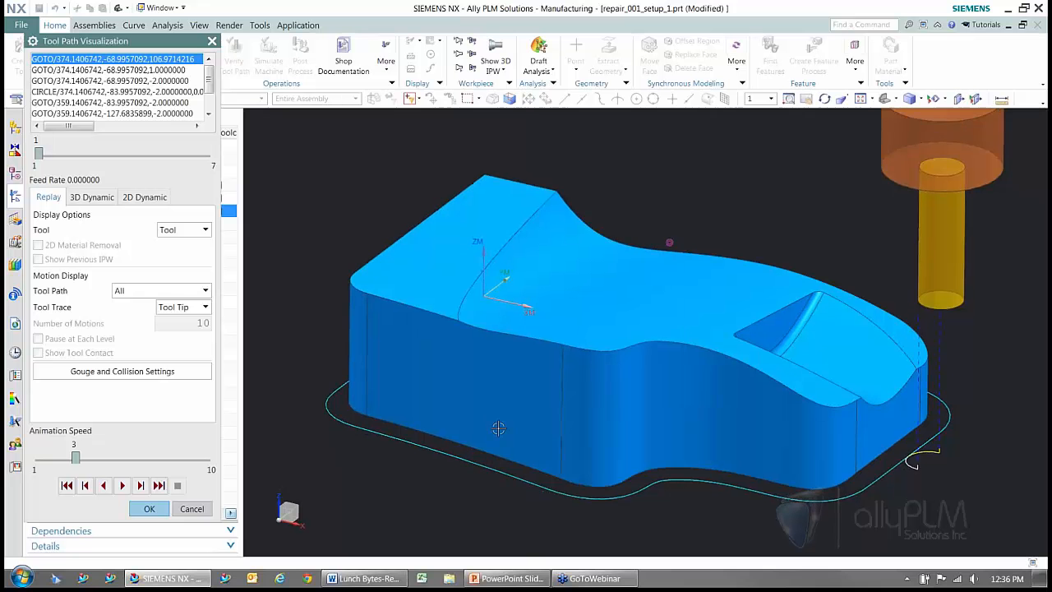
pyautogui.click(140, 485)
pyautogui.click(140, 485)
pyautogui.click(140, 485)
pyautogui.click(140, 485)
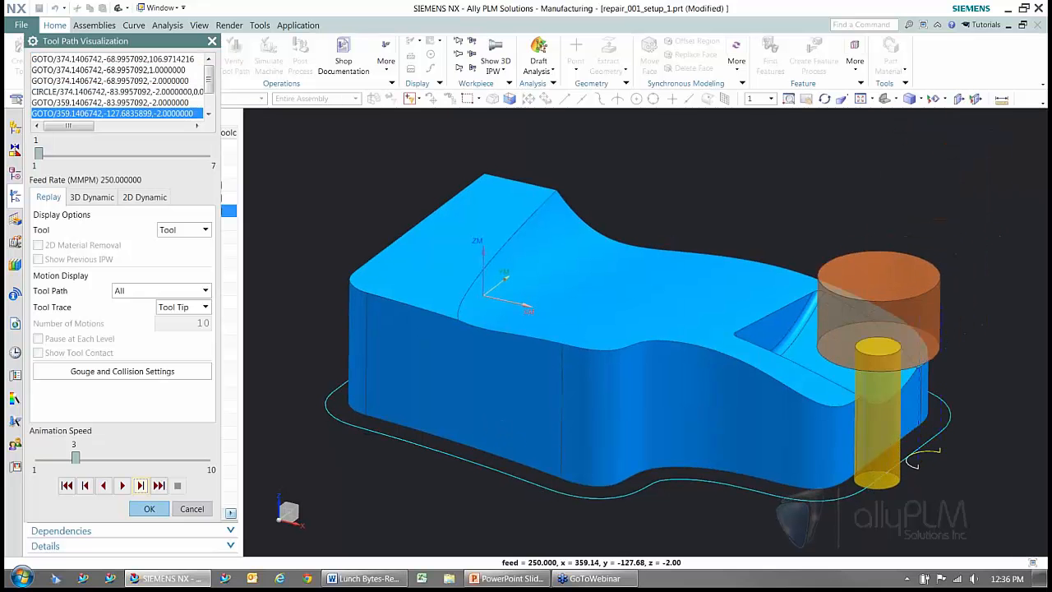
pyautogui.click(140, 485)
pyautogui.moveTo(659, 316); pyautogui.dragTo(752, 275, button='middle')
pyautogui.scroll(1, 682, 308)
pyautogui.moveTo(735, 313); pyautogui.dragTo(749, 312, button='middle')
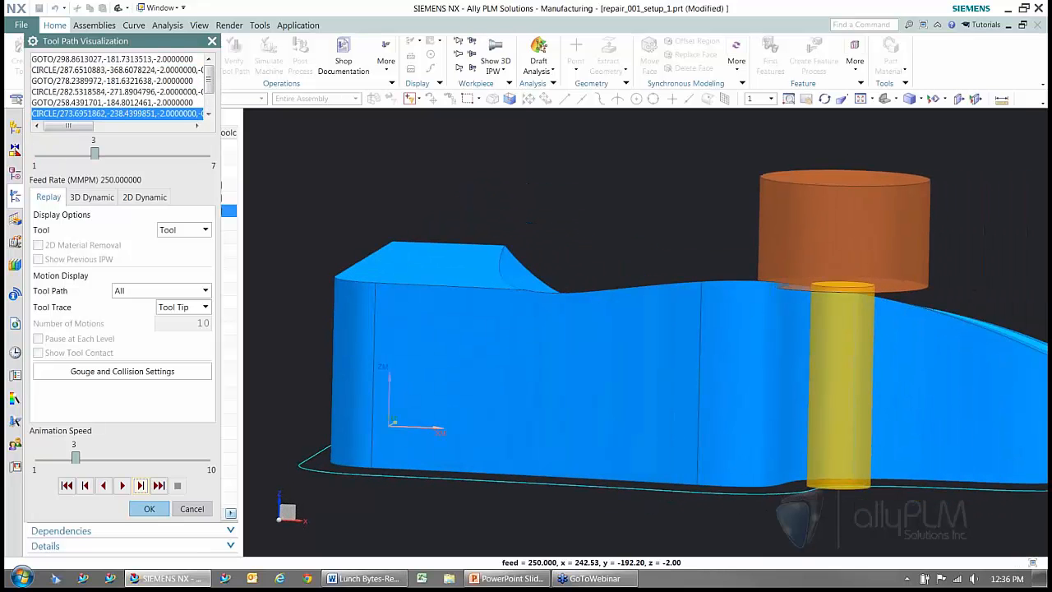
pyautogui.moveTo(428, 496); pyautogui.dragTo(883, 400, button='middle')
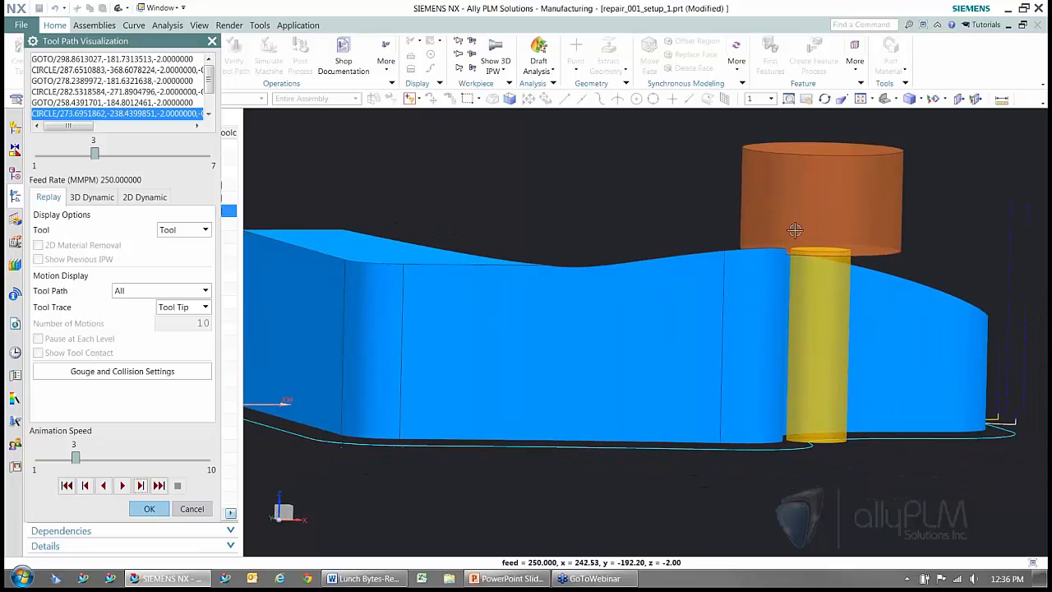
pyautogui.moveTo(795, 231); pyautogui.dragTo(700, 327, button='middle')
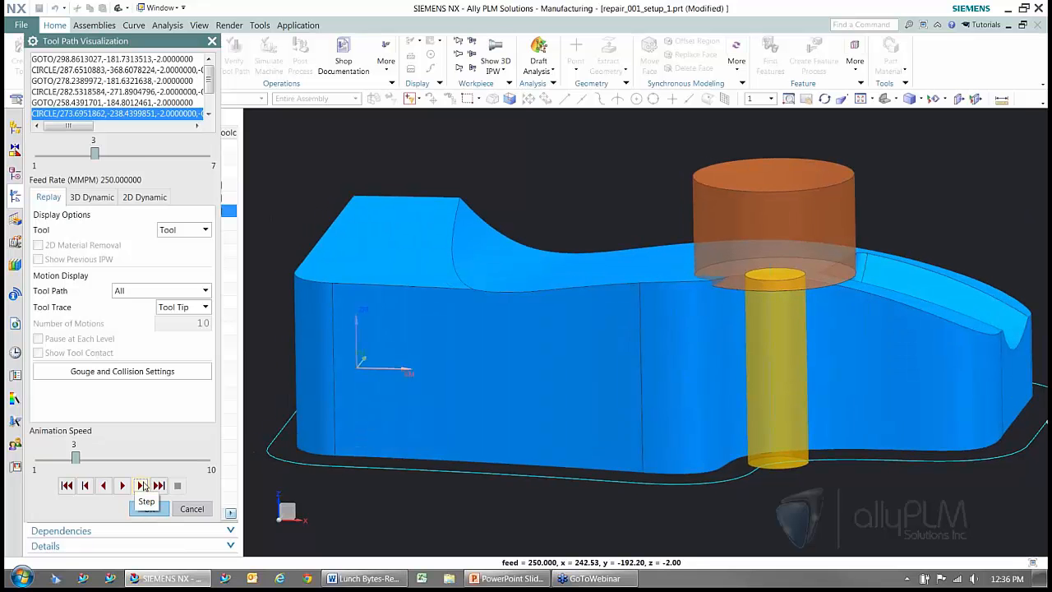
# Advance the tool through the remaining motions to the end of the path while watching the holder
pyautogui.click(143, 486)
pyautogui.click(143, 486)
pyautogui.click(143, 486)
pyautogui.click(143, 486)
pyautogui.moveTo(663, 284); pyautogui.dragTo(672, 258, button='middle')
pyautogui.click(140, 486)
pyautogui.click(141, 486)
pyautogui.click(140, 485)
pyautogui.click(141, 486)
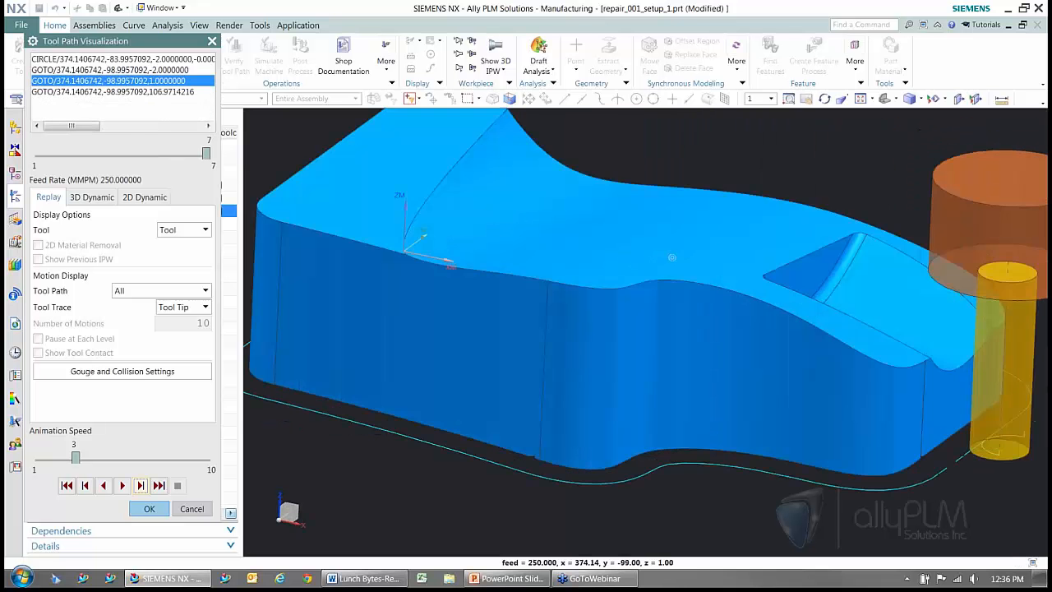
pyautogui.click(141, 485)
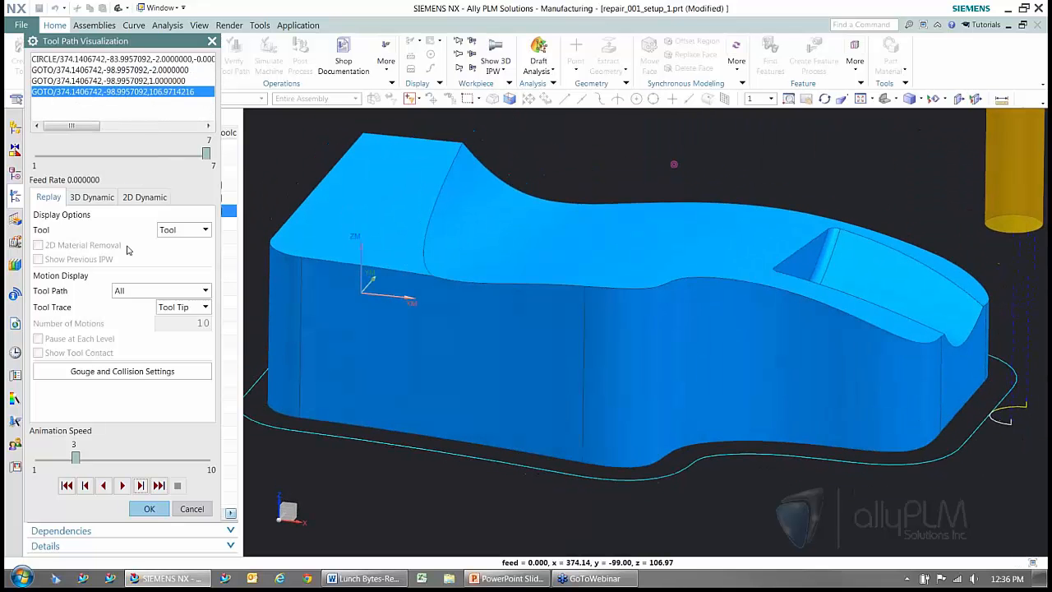
# Enable Check for Gouges, Check Tool and Holder, and Display Gouges again for the shortened tool
pyautogui.click(146, 374)
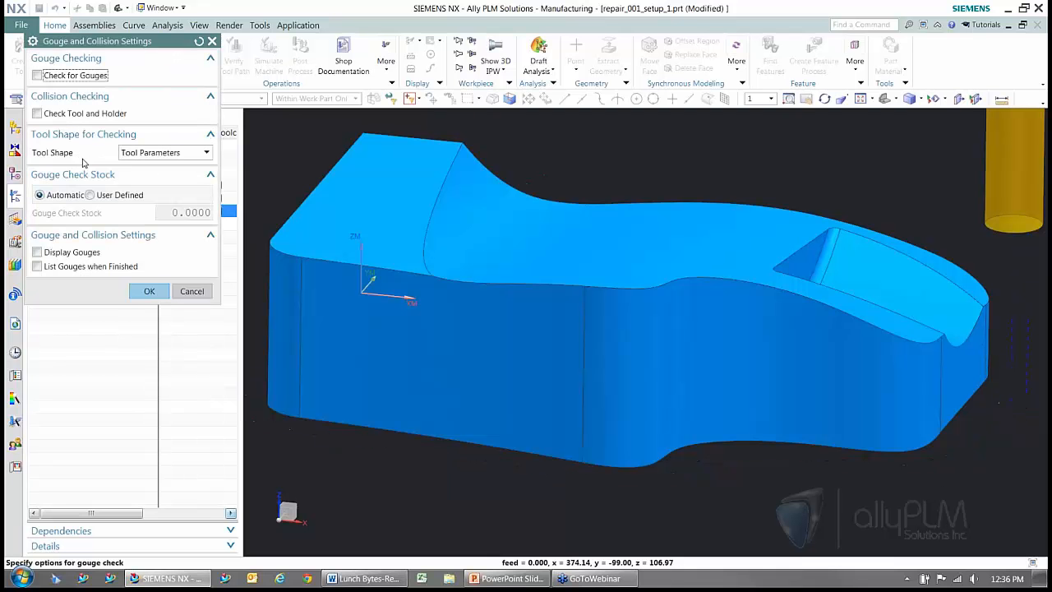
pyautogui.click(37, 114)
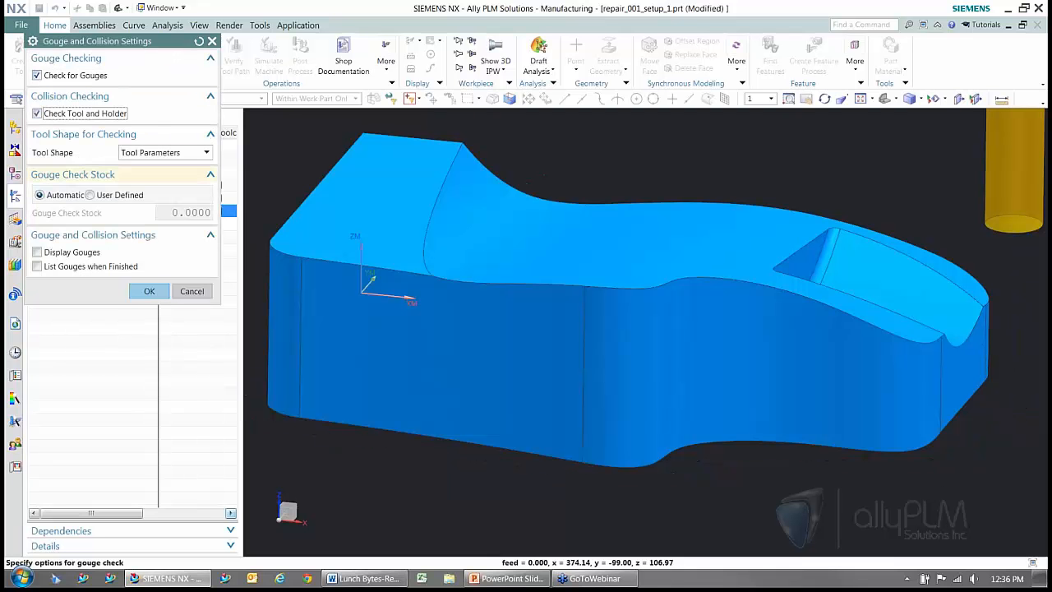
pyautogui.click(68, 252)
pyautogui.click(148, 305)
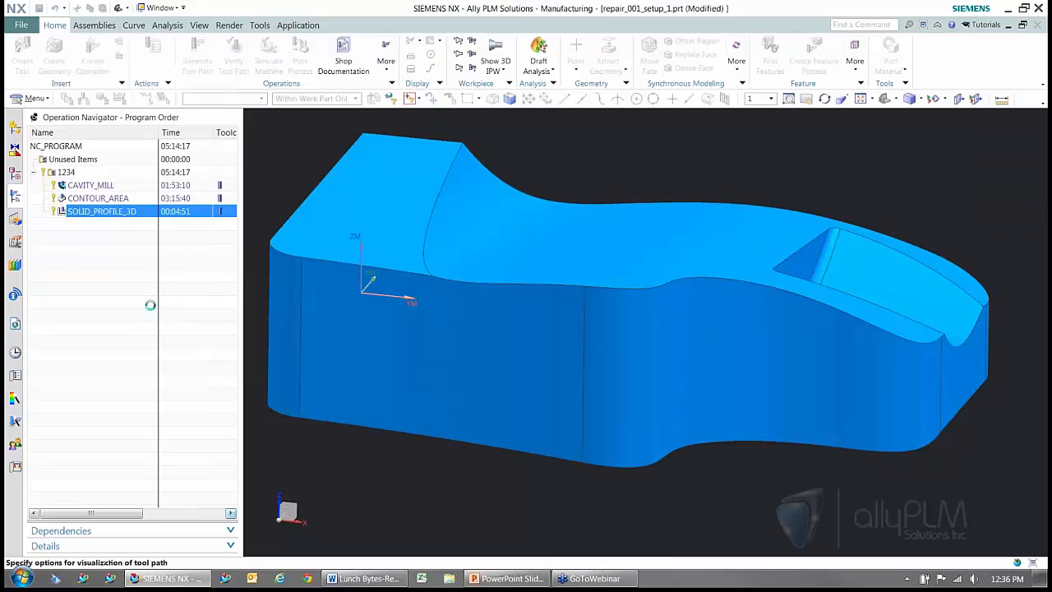
# Replay the checked tool path and examine the highlighted collision segments along the part's side
pyautogui.click(123, 486)
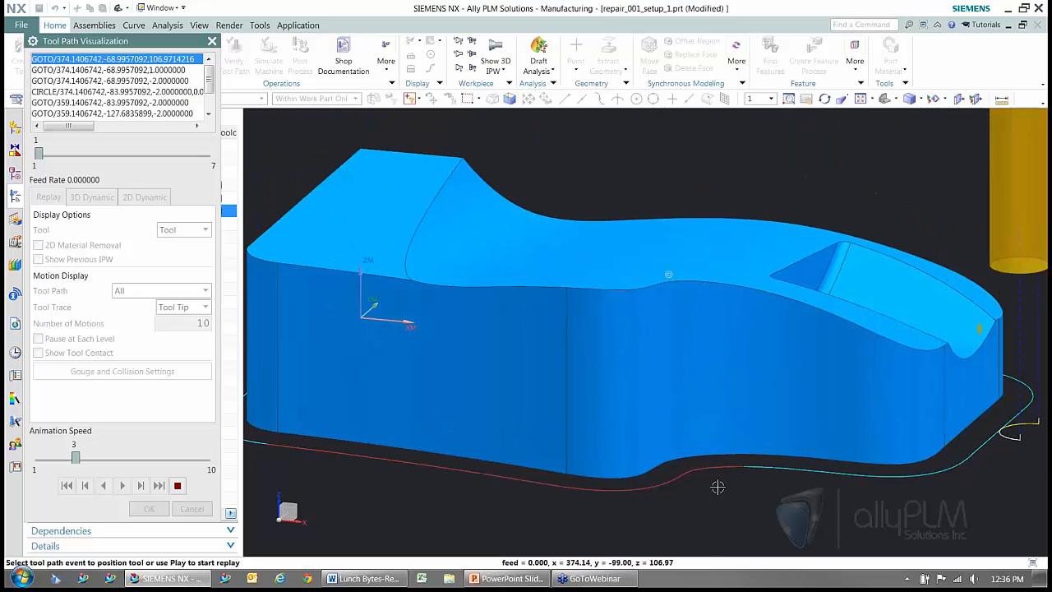
pyautogui.scroll(4, 714, 486)
pyautogui.scroll(2, 717, 486)
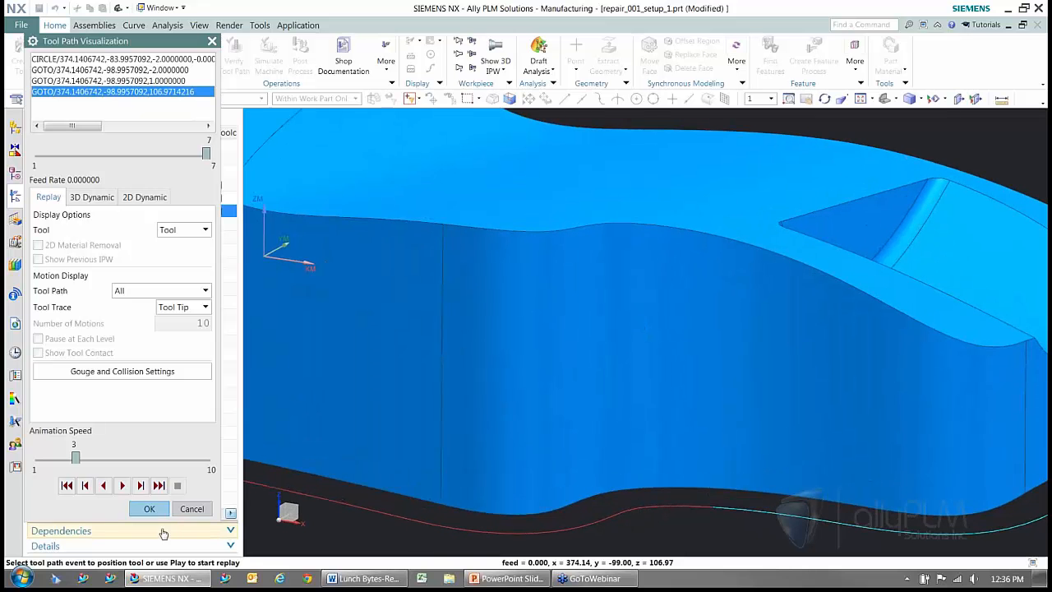
pyautogui.scroll(-3, 531, 510)
pyautogui.moveTo(531, 510)
pyautogui.mouseDown(button='middle')
pyautogui.moveTo(789, 526)
pyautogui.moveTo(838, 540)
pyautogui.mouseUp(button='middle')
pyautogui.moveTo(920, 356)
pyautogui.mouseDown(button='middle')
pyautogui.moveTo(594, 287)
pyautogui.moveTo(764, 406)
pyautogui.moveTo(740, 493)
pyautogui.moveTo(716, 265)
pyautogui.moveTo(667, 279)
pyautogui.moveTo(790, 299)
pyautogui.moveTo(729, 458)
pyautogui.moveTo(698, 466)
pyautogui.moveTo(611, 383)
pyautogui.moveTo(533, 247)
pyautogui.moveTo(670, 347)
pyautogui.moveTo(621, 465)
pyautogui.moveTo(657, 479)
pyautogui.moveTo(721, 479)
pyautogui.mouseUp(button='middle')
# Position the tool at two points on the red path segments to inspect the overlap between holder and part
pyautogui.click(621, 466)
pyautogui.scroll(2, 721, 479)
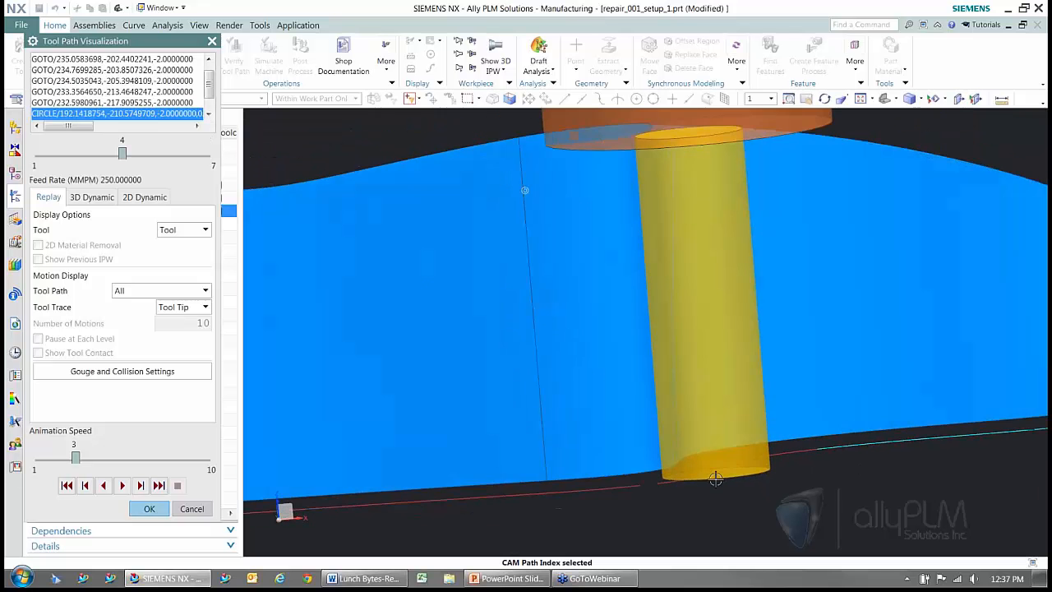
pyautogui.click(695, 507)
pyautogui.moveTo(695, 507); pyautogui.dragTo(681, 442, button='middle')
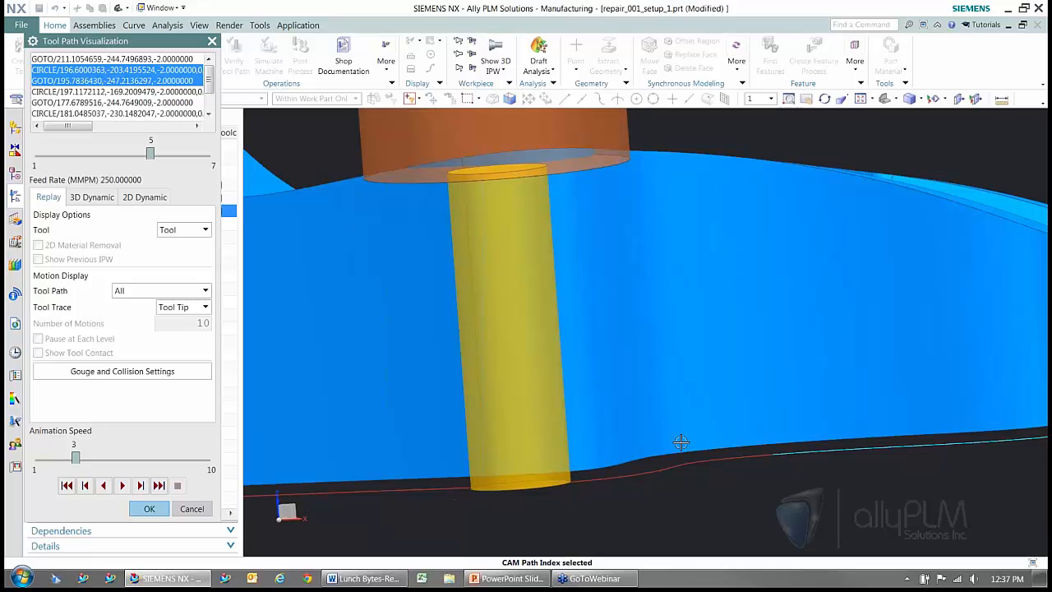
# Measure the projected vertical distance from the holder's bottom face to the peak of the part's top edge inside the holder
pyautogui.press('F8')
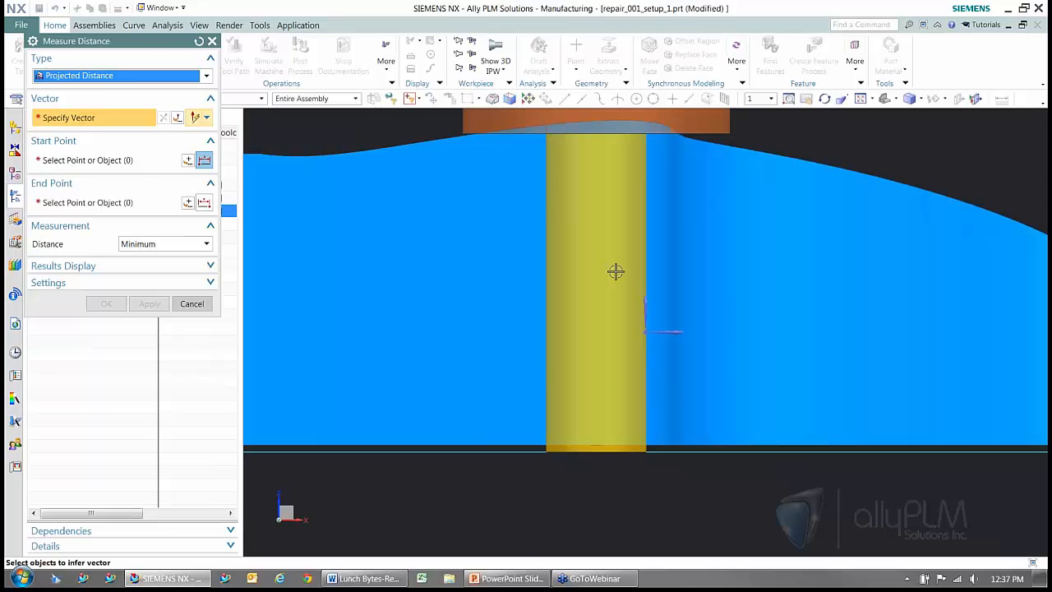
pyautogui.click(649, 314)
pyautogui.scroll(-3, 789, 345)
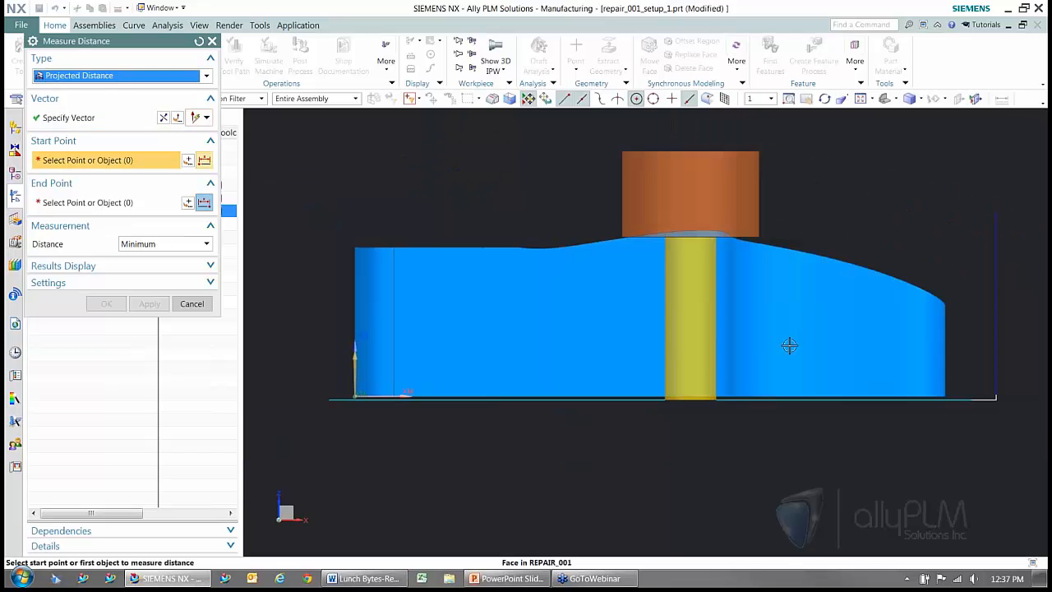
pyautogui.scroll(2, 785, 337)
pyautogui.scroll(3, 768, 334)
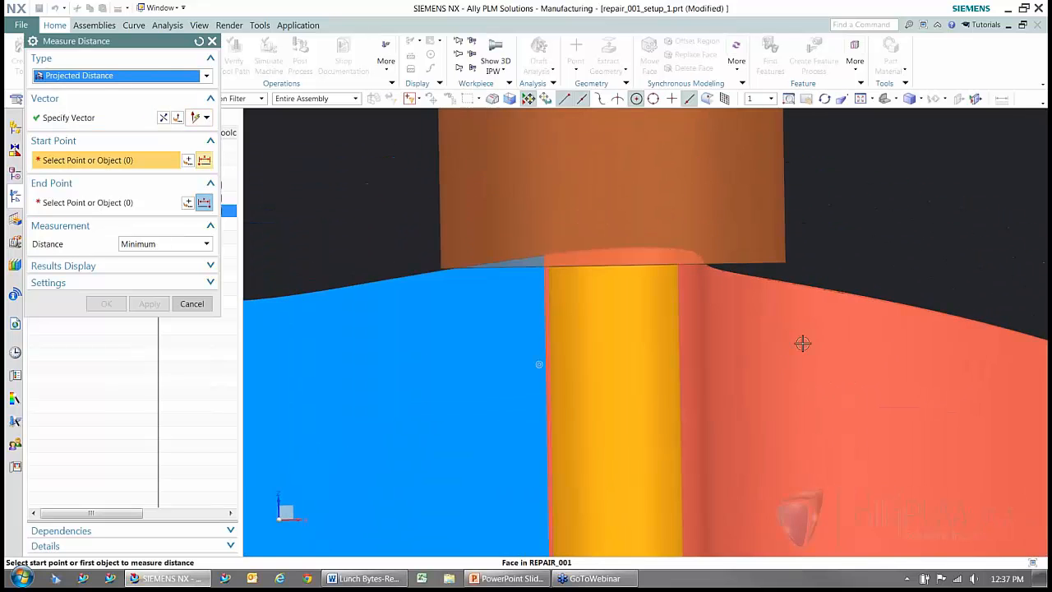
pyautogui.scroll(-3, 803, 343)
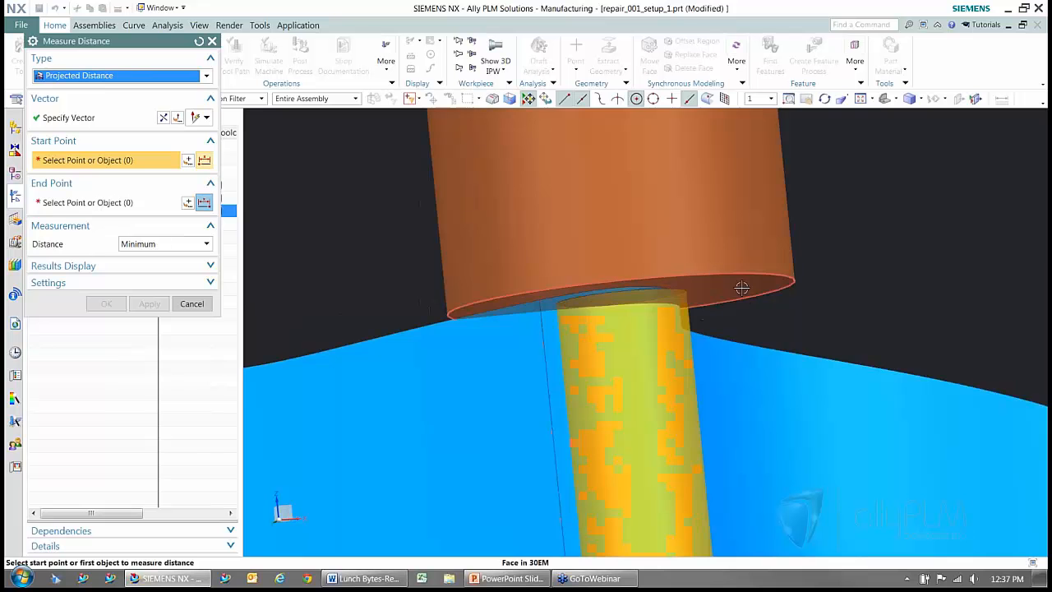
pyautogui.click(742, 288)
pyautogui.scroll(-3, 841, 365)
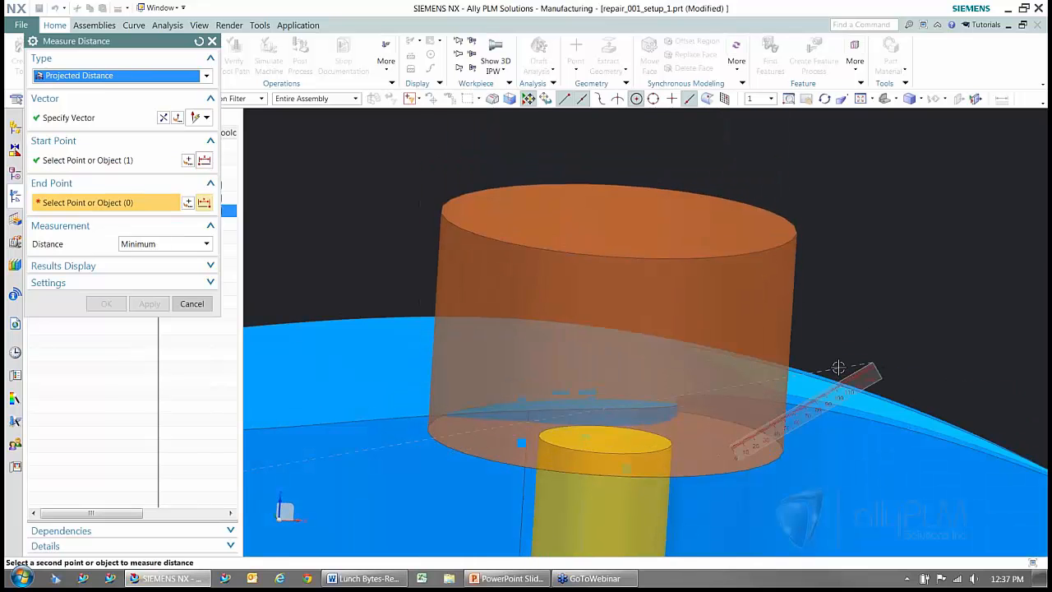
pyautogui.scroll(3, 839, 368)
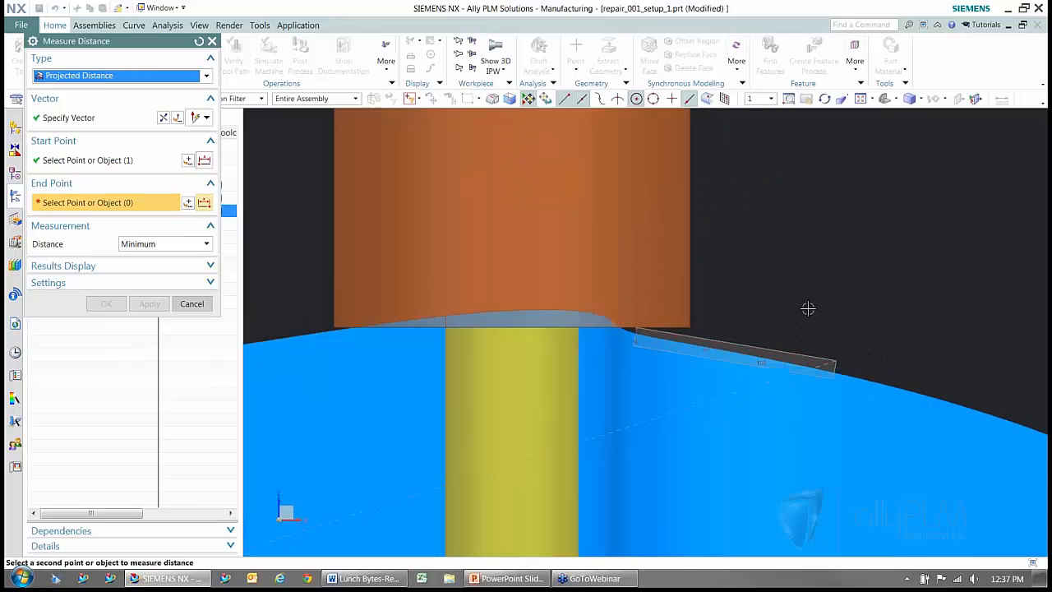
pyautogui.scroll(4, 540, 313)
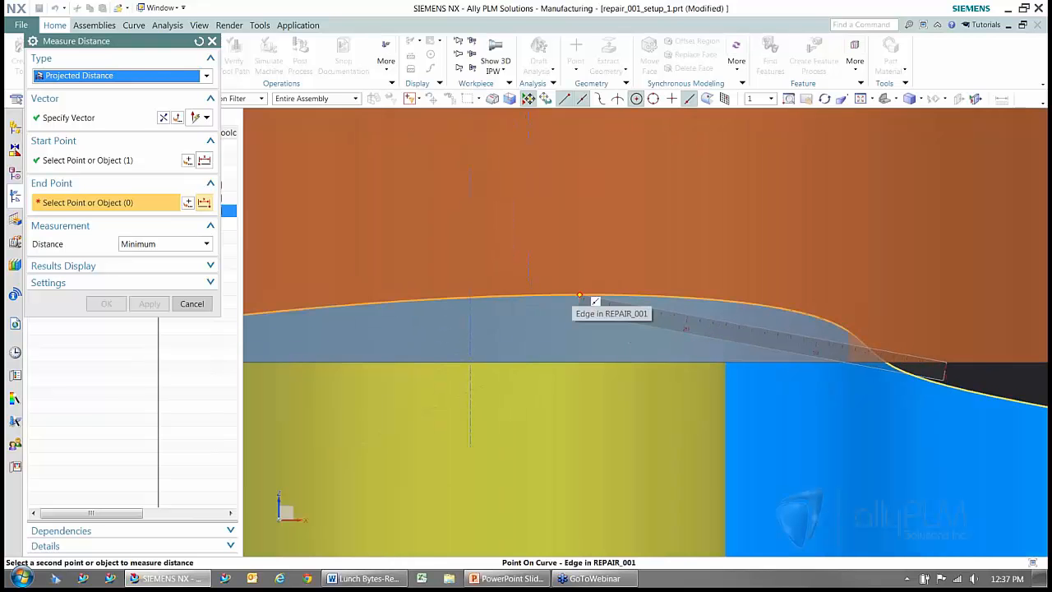
pyautogui.click(587, 294)
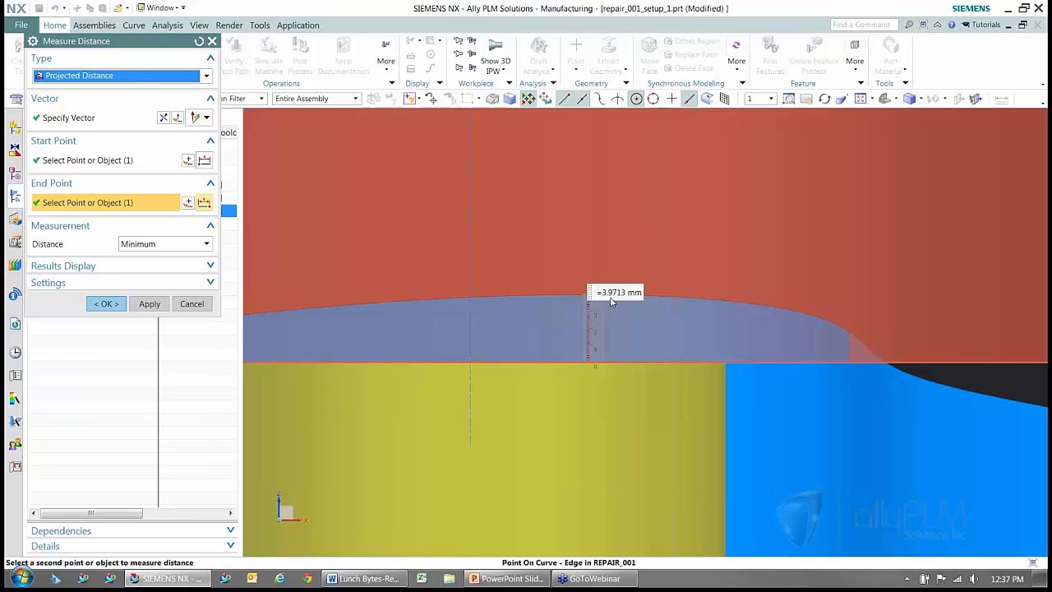
# Inspect the measured overlap on the whole part, then finish the measurement and close the tool path visualization
pyautogui.scroll(-5, 771, 239)
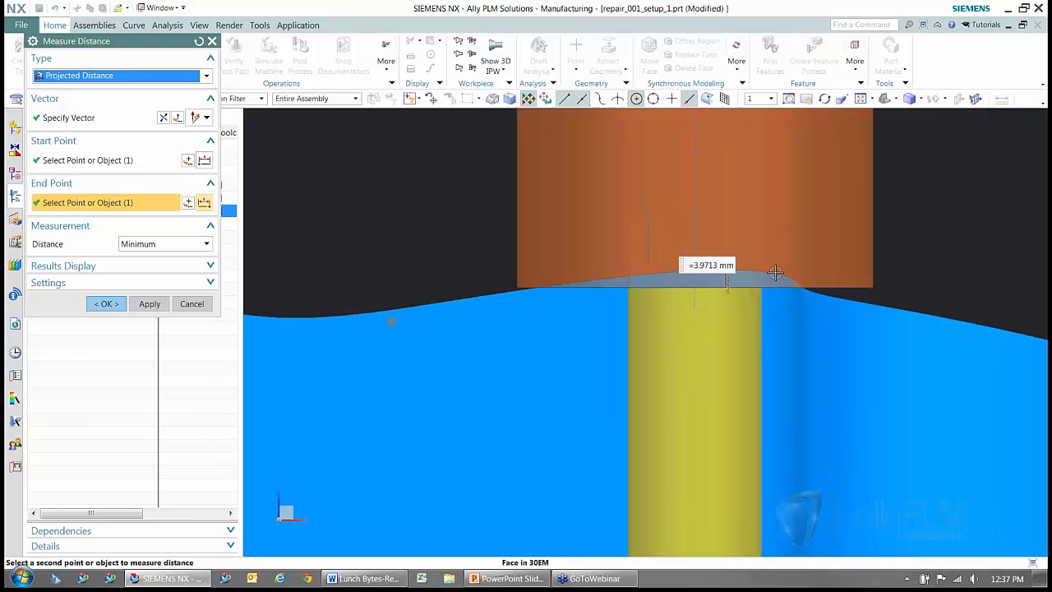
pyautogui.scroll(-5, 759, 311)
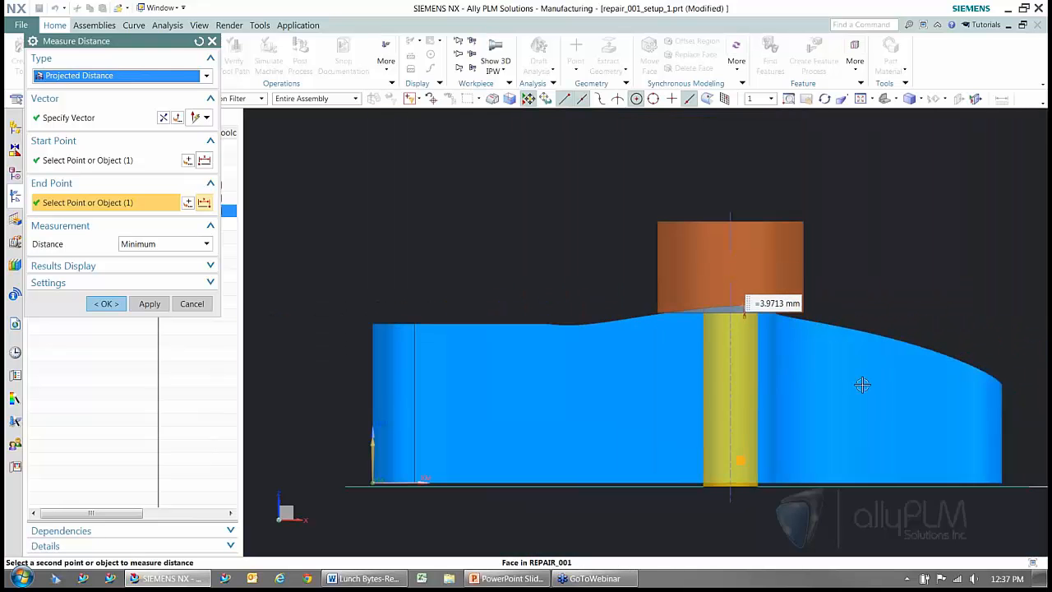
pyautogui.scroll(4, 918, 386)
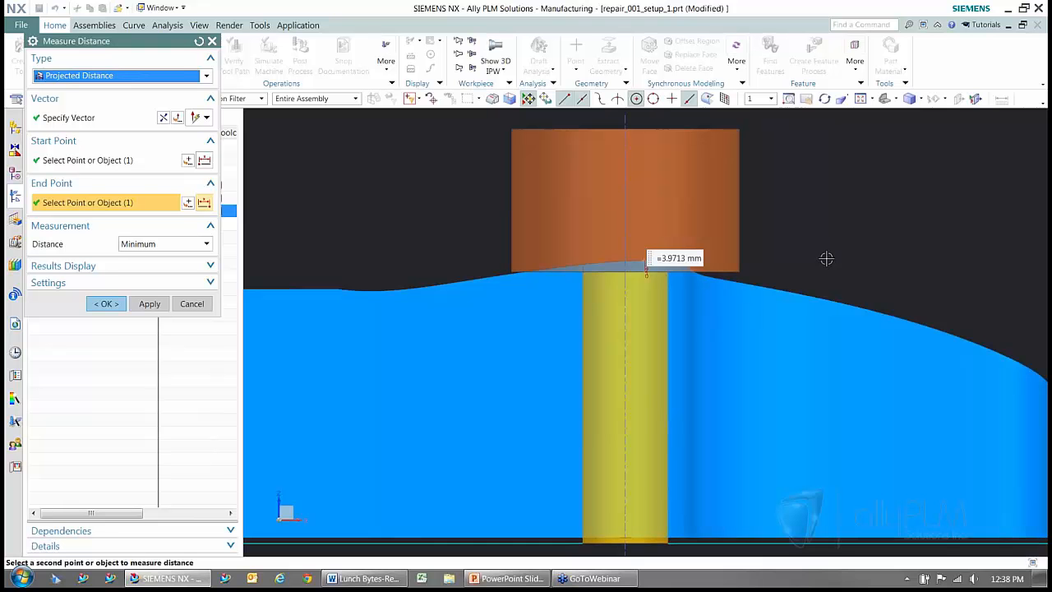
pyautogui.scroll(-2, 828, 257)
pyautogui.moveTo(829, 258); pyautogui.dragTo(766, 509, button='middle')
pyautogui.click(107, 304)
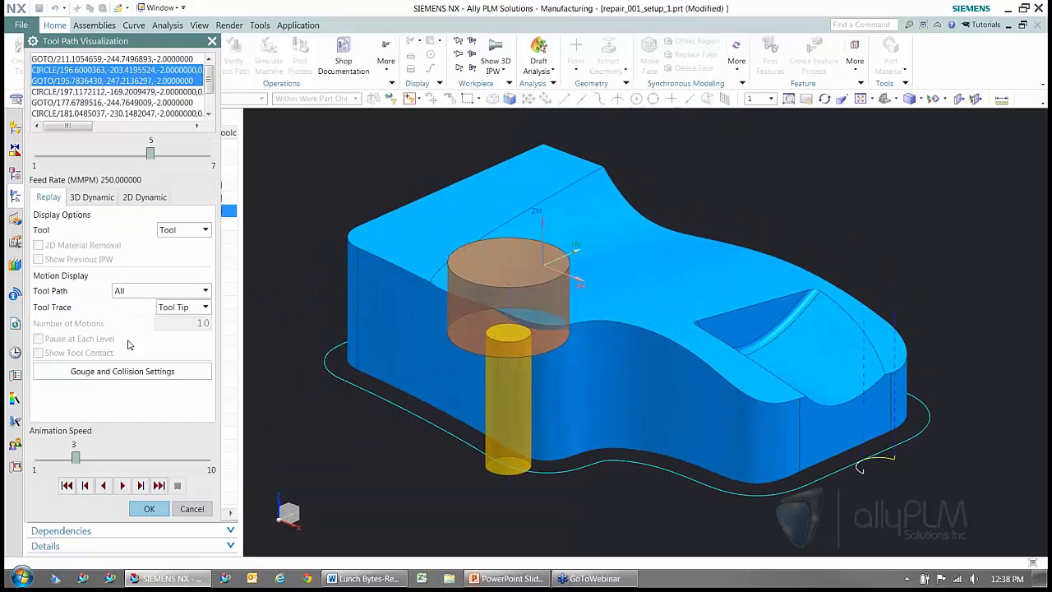
pyautogui.click(149, 509)
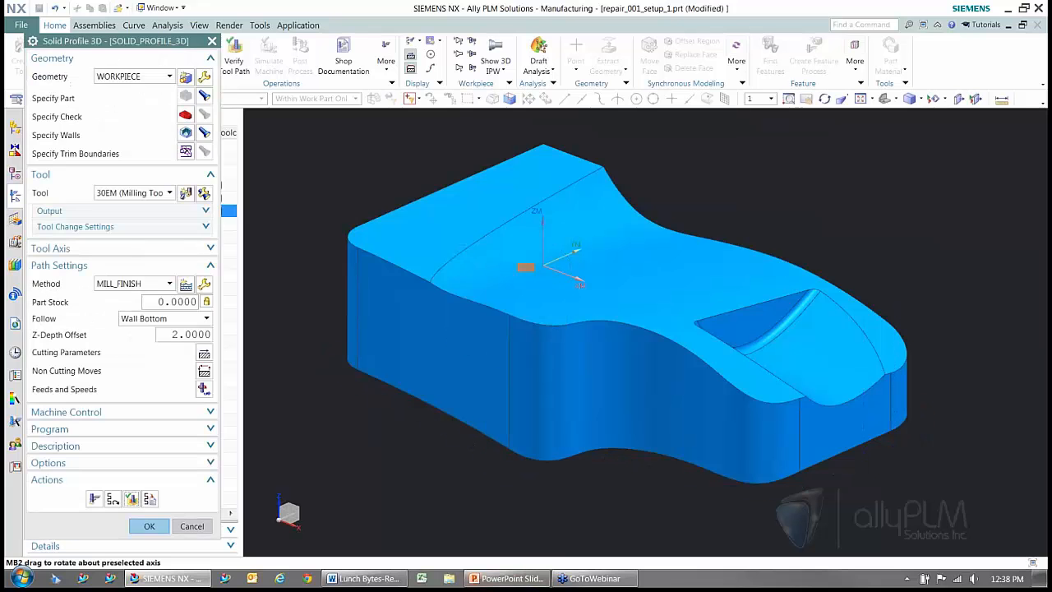
# Switch to the PowerPoint slide show, advance to the slide on layout locations for welding and design changes, and return to NX
pyautogui.click(518, 582)
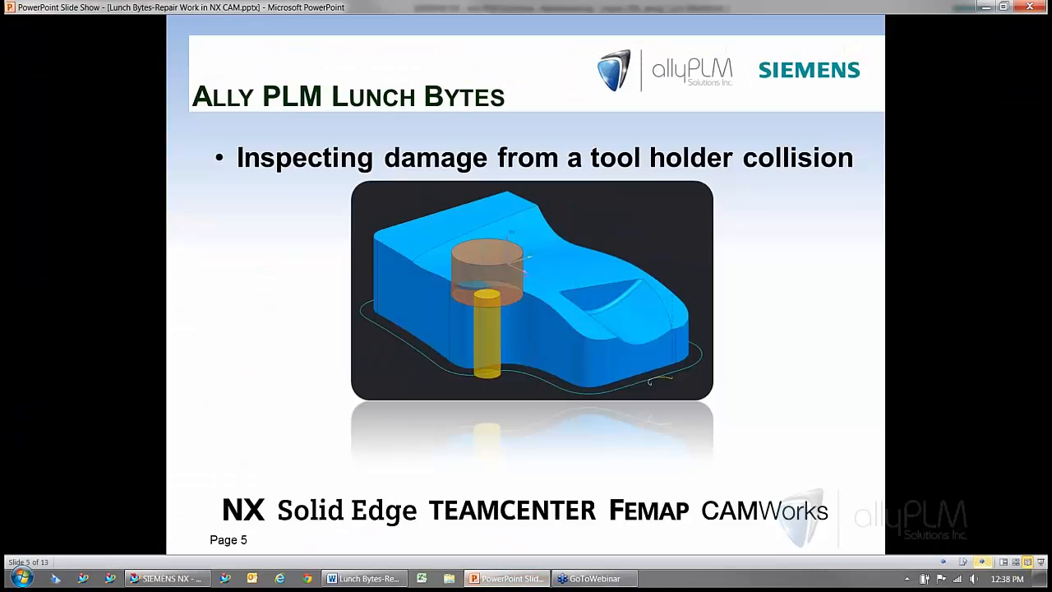
pyautogui.click(982, 562)
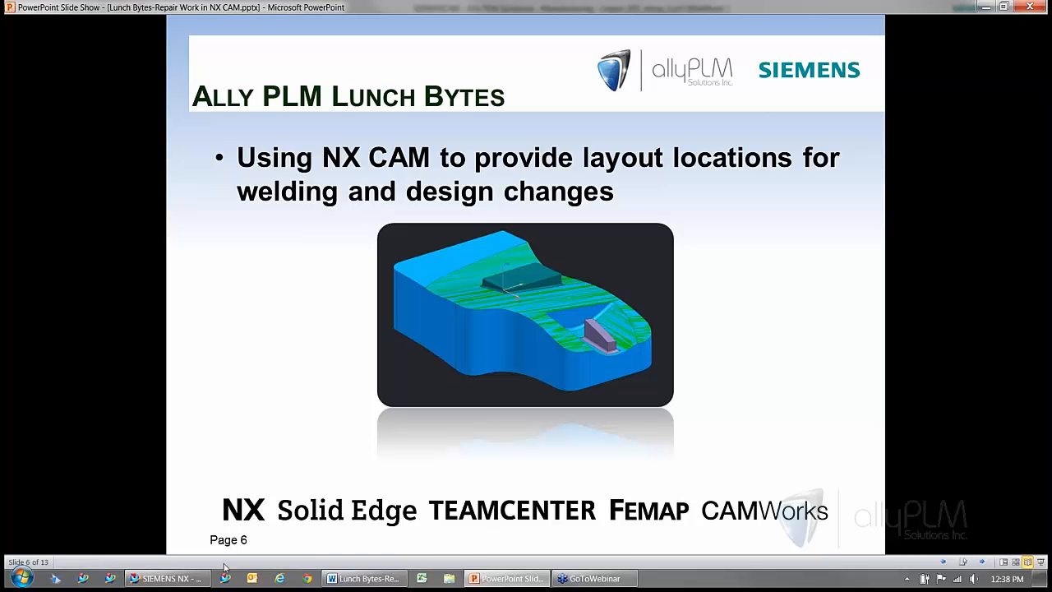
pyautogui.moveTo(179, 586)
pyautogui.click(165, 583)
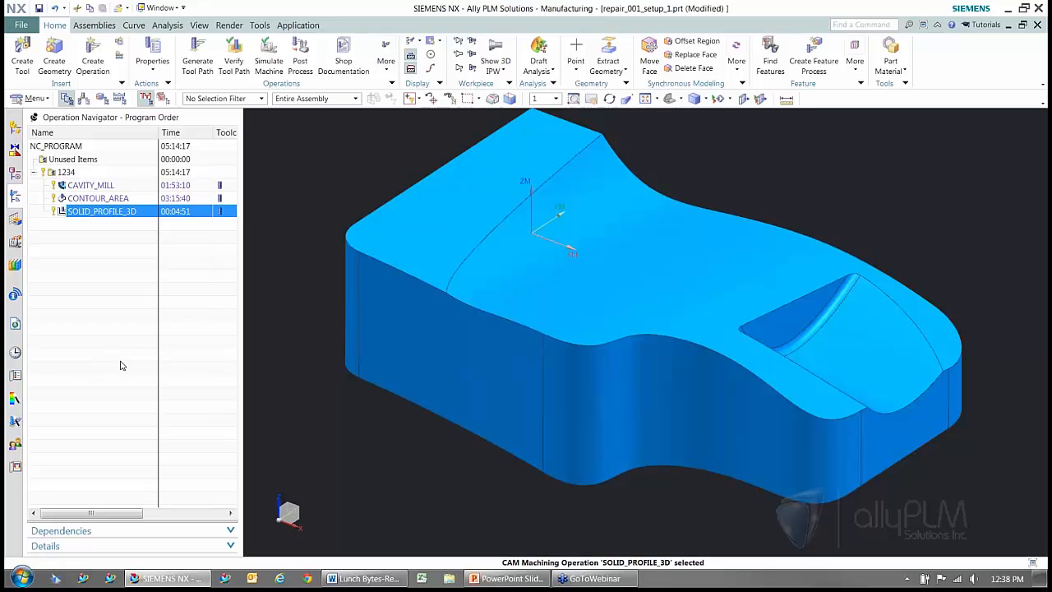
# Add repair_001_Rev_A.prt to the setup assembly as a component at Absolute Origin, using the Model reference set and Original layer
pyautogui.click(110, 26)
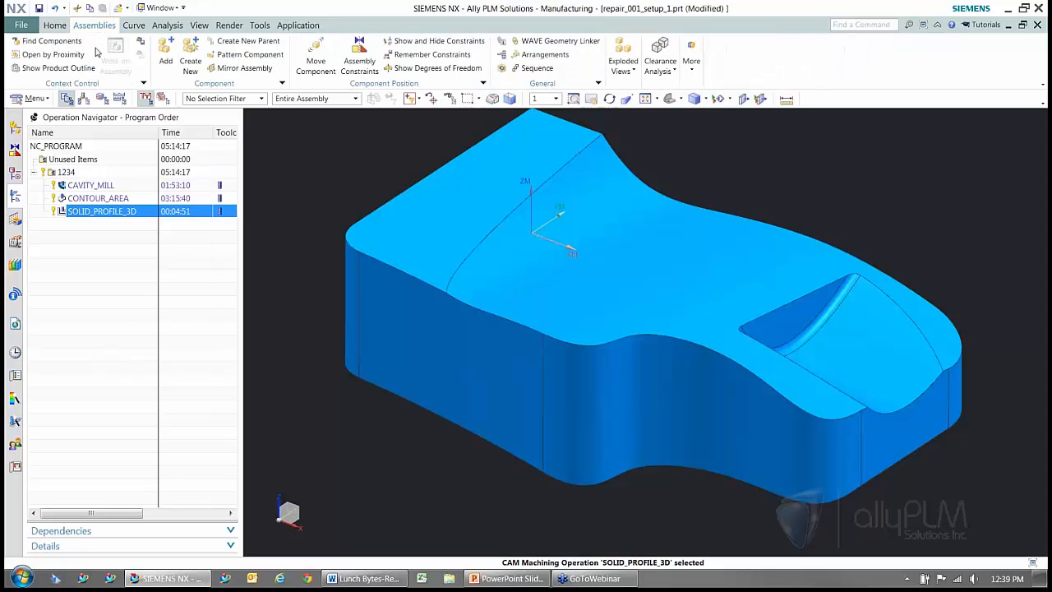
pyautogui.click(165, 53)
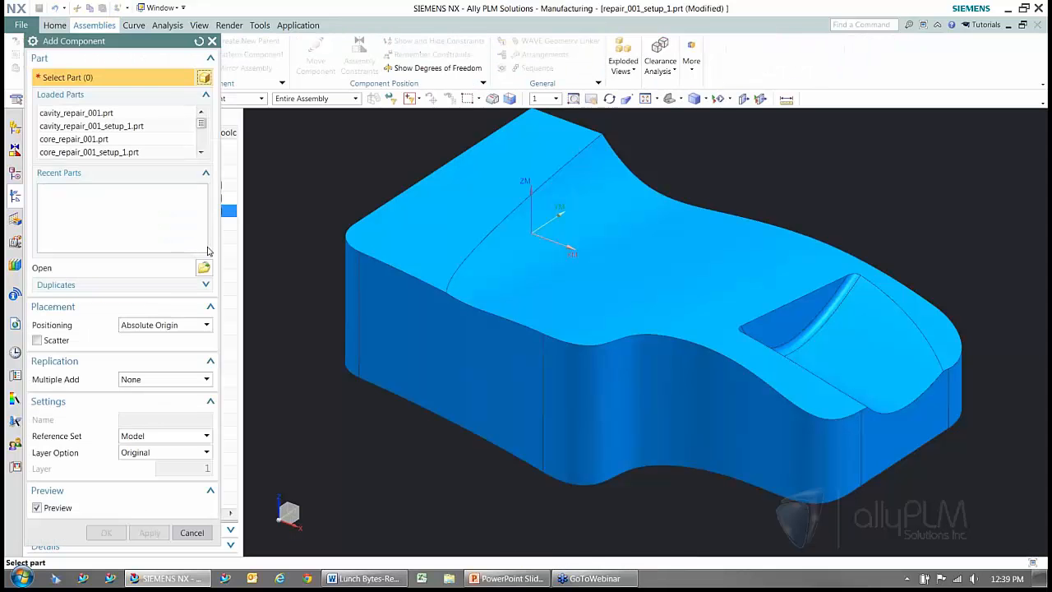
pyautogui.click(203, 268)
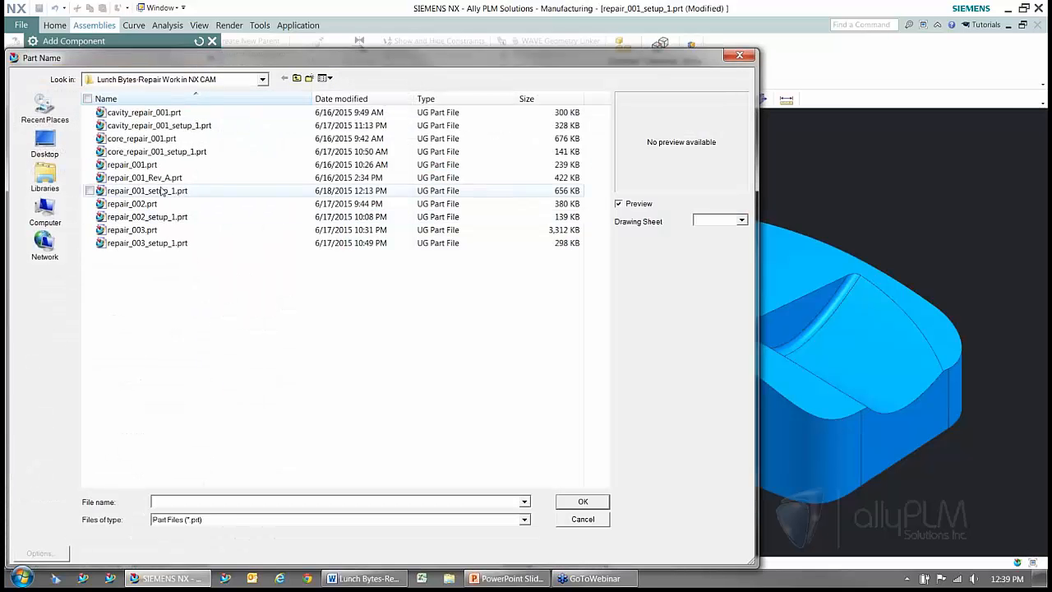
pyautogui.click(148, 178)
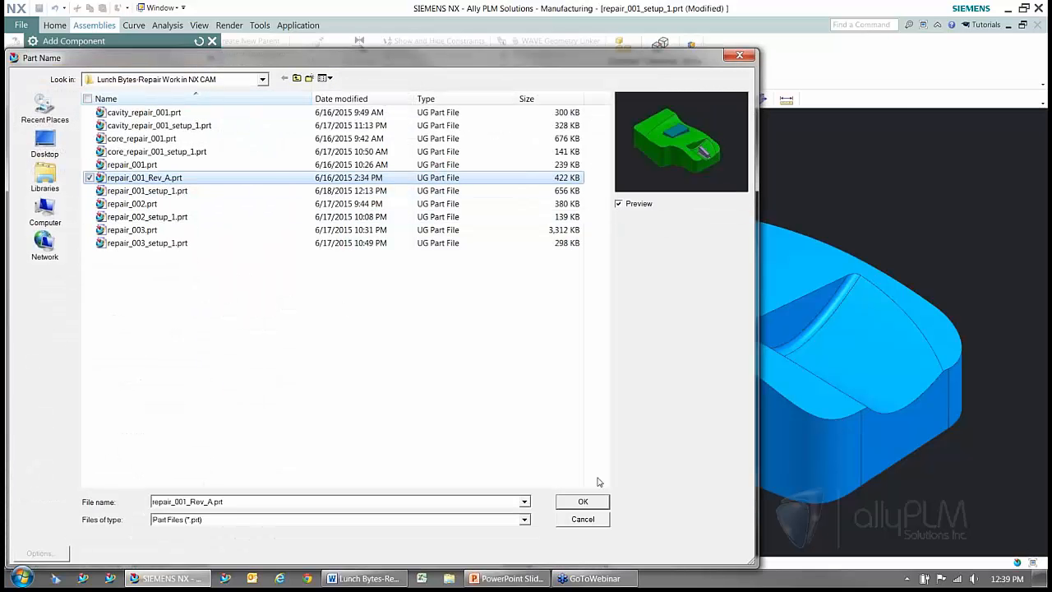
pyautogui.click(583, 502)
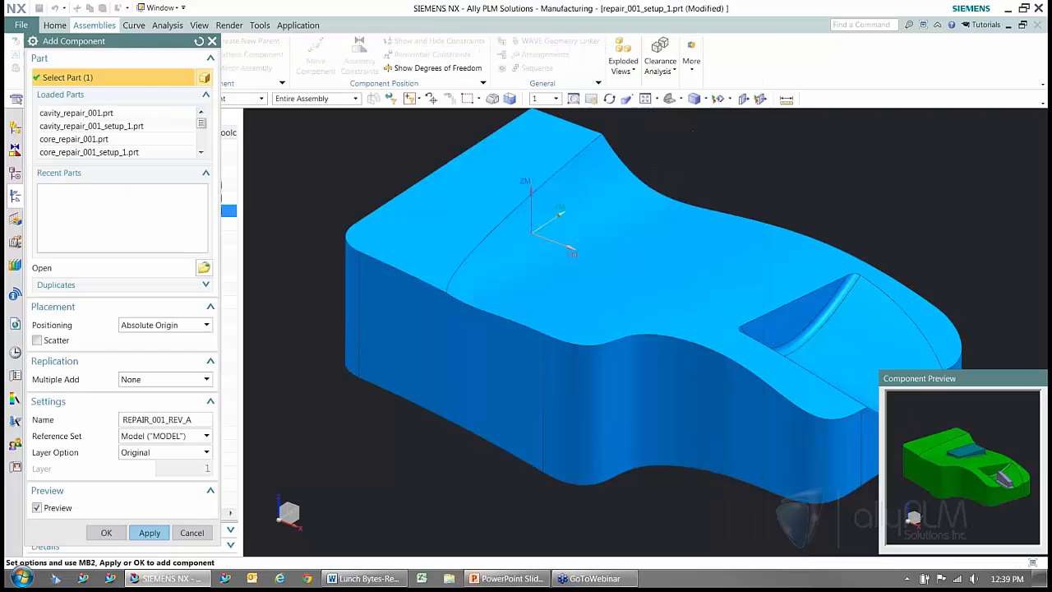
pyautogui.click(106, 533)
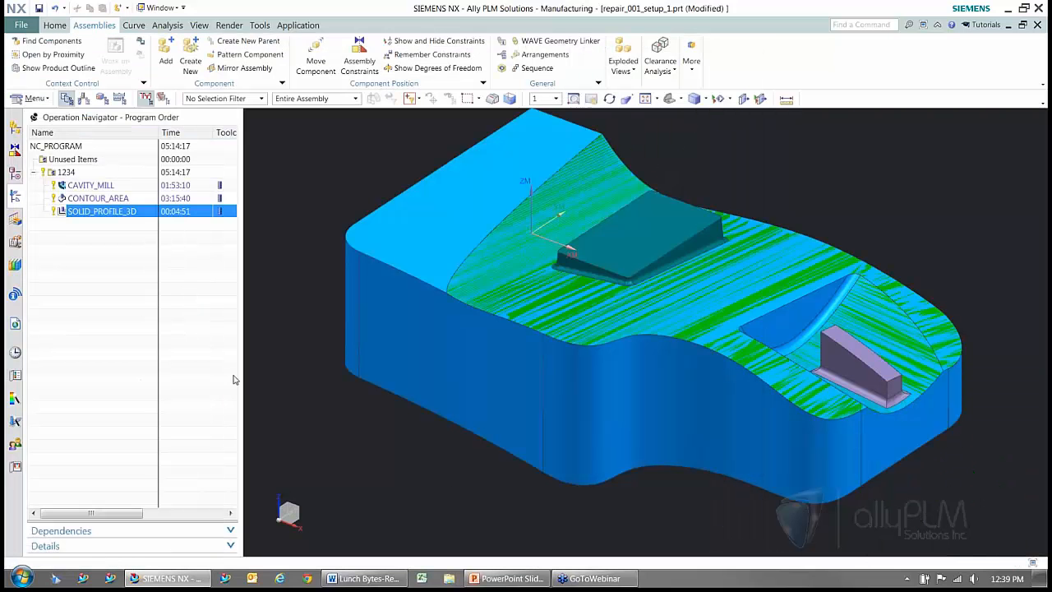
# Start a WAVE Geometry Linker composite curve and select the tangent base outline of the large raised pad
pyautogui.moveTo(940, 341); pyautogui.dragTo(972, 336, button='middle')
pyautogui.scroll(2, 512, 283)
pyautogui.moveTo(848, 422)
pyautogui.mouseDown(button='middle')
pyautogui.moveTo(971, 452)
pyautogui.moveTo(674, 212)
pyautogui.moveTo(723, 263)
pyautogui.moveTo(1011, 373)
pyautogui.mouseUp(button='middle')
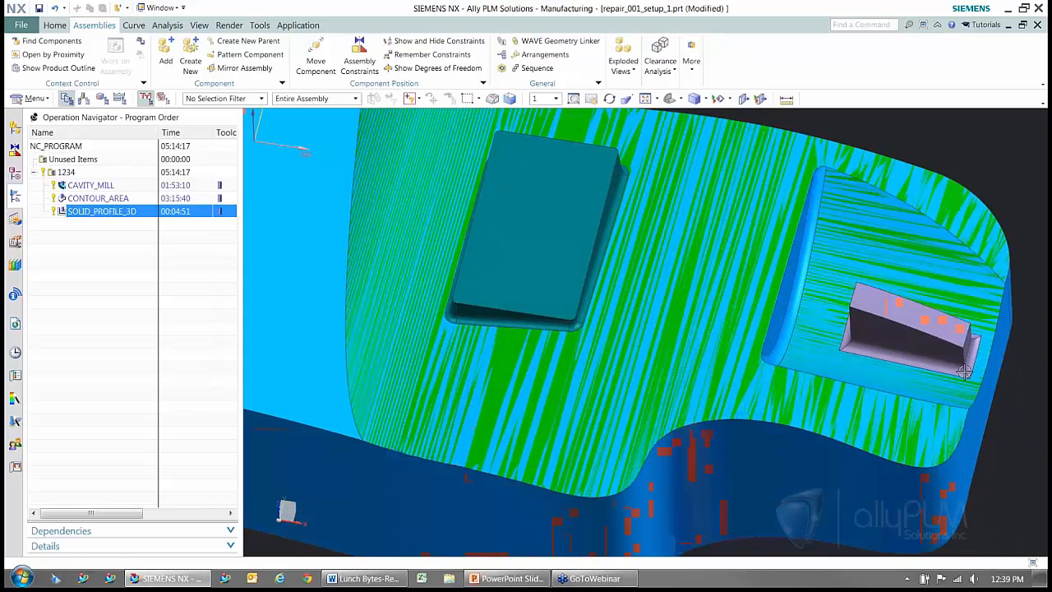
pyautogui.moveTo(967, 318); pyautogui.dragTo(898, 425, button='middle')
pyautogui.press('Home')
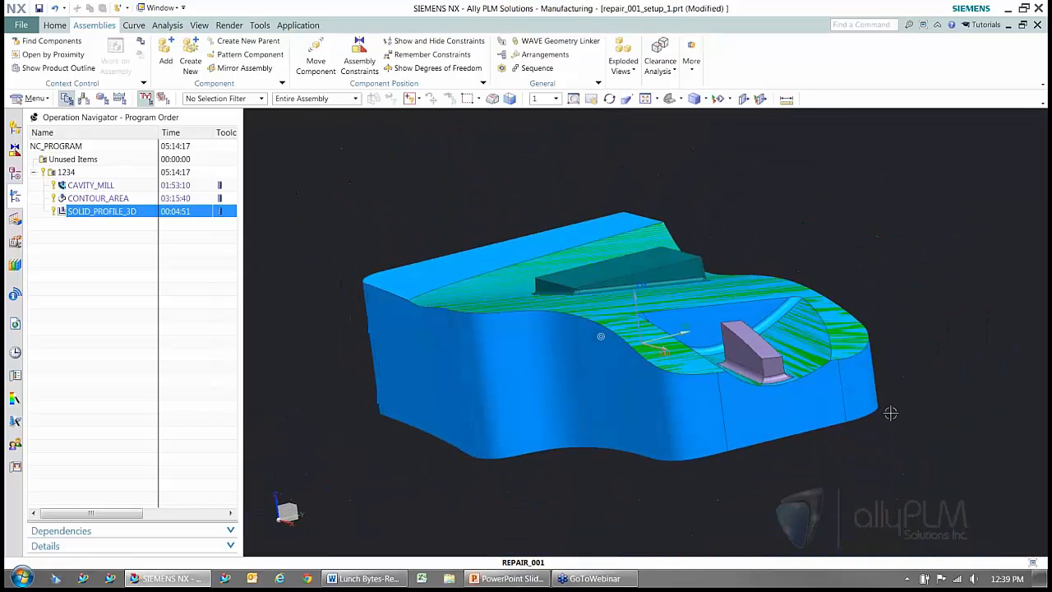
pyautogui.scroll(5, 903, 405)
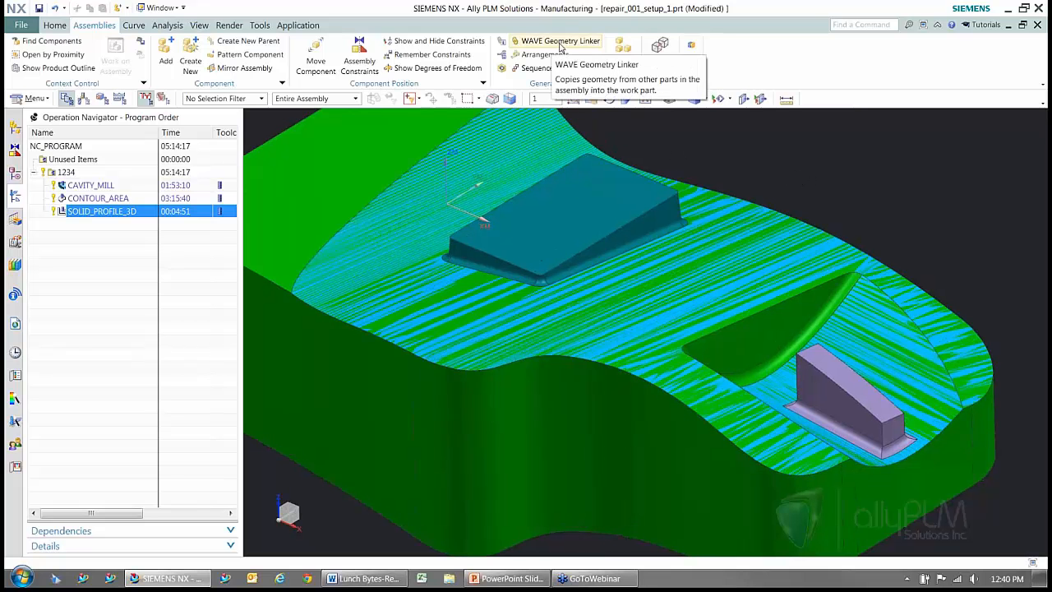
pyautogui.click(560, 41)
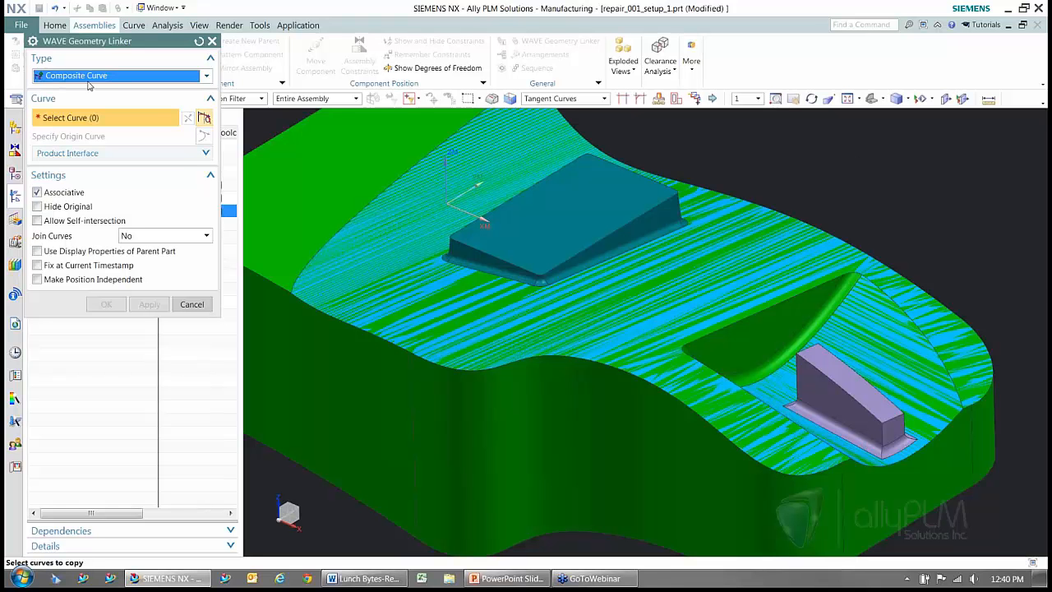
pyautogui.click(596, 264)
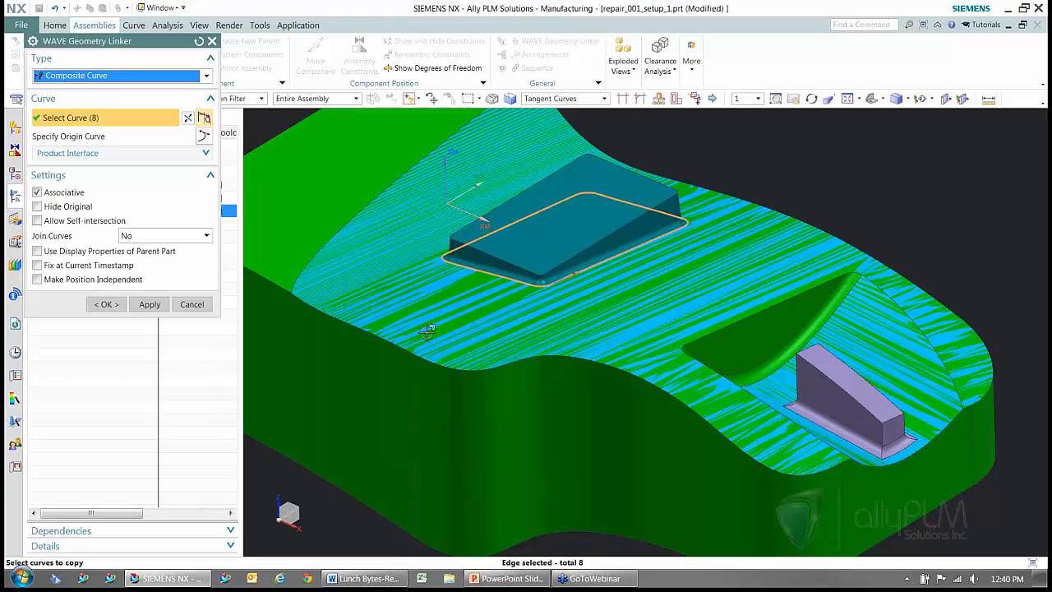
# Add the four base edges of the small boss near the pocket to the selection and create the associative linked curves
pyautogui.click(814, 426)
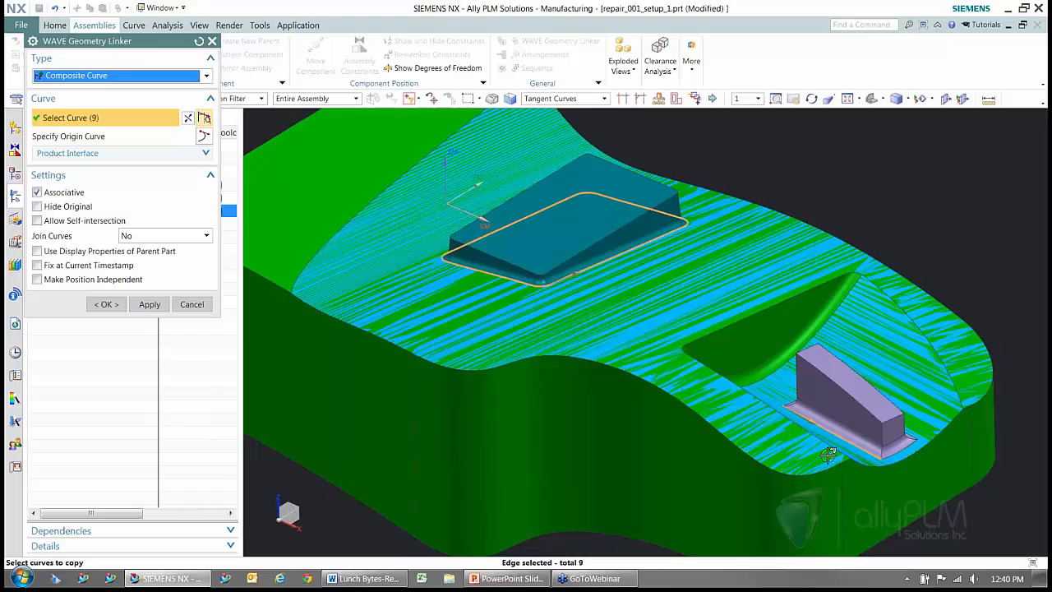
pyautogui.moveTo(828, 455); pyautogui.dragTo(824, 223, button='middle')
pyautogui.click(766, 289)
pyautogui.click(861, 401)
pyautogui.click(857, 424)
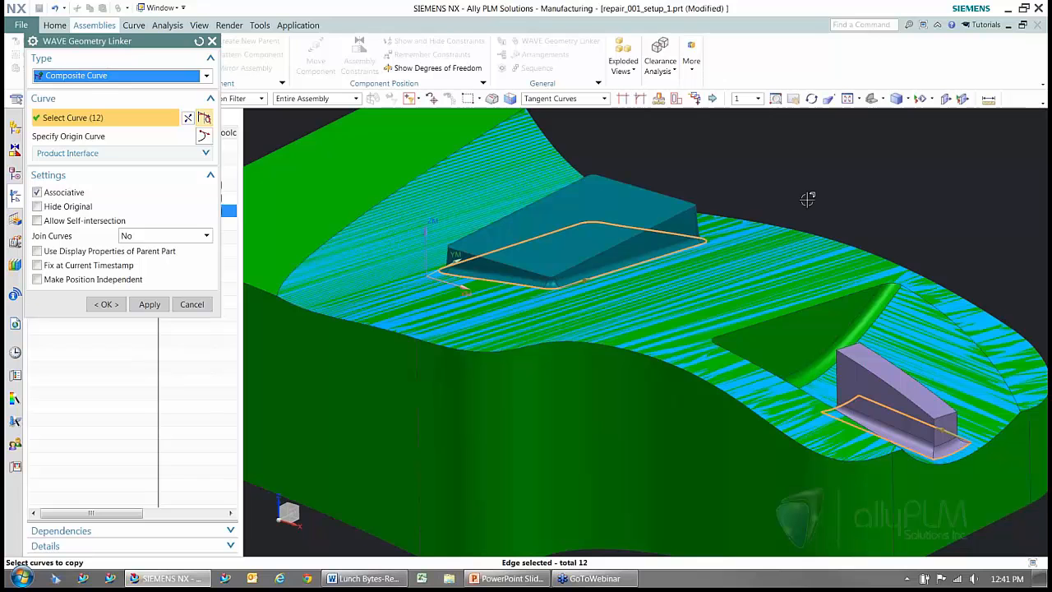
pyautogui.moveTo(812, 190); pyautogui.dragTo(411, 344, button='middle')
pyautogui.click(106, 305)
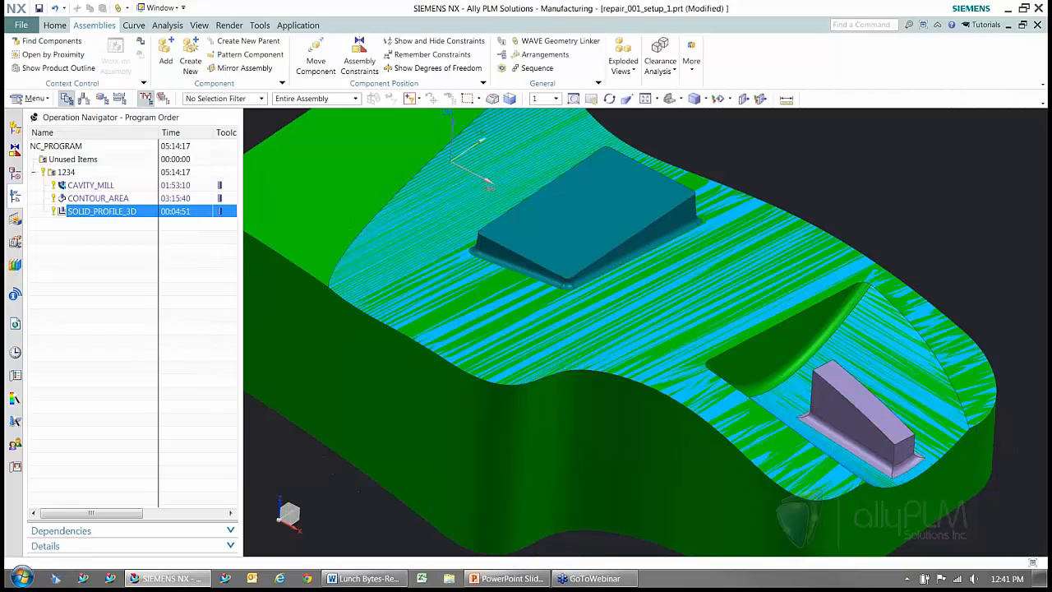
# Hide the repair_001_Rev_A component in the assembly and return to the Operation Navigator in program order
pyautogui.click(15, 132)
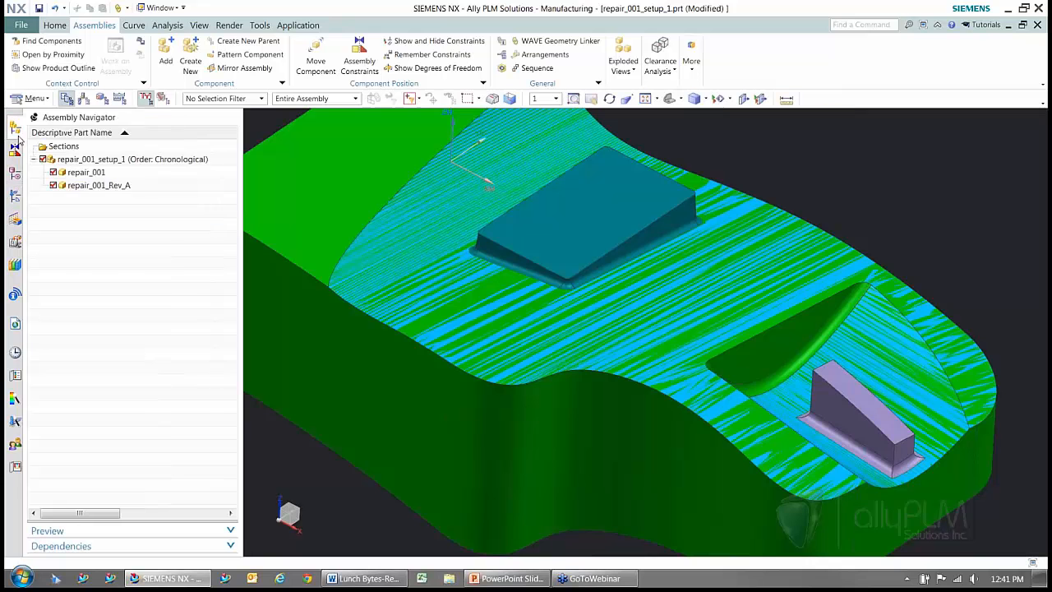
pyautogui.rightClick(73, 187)
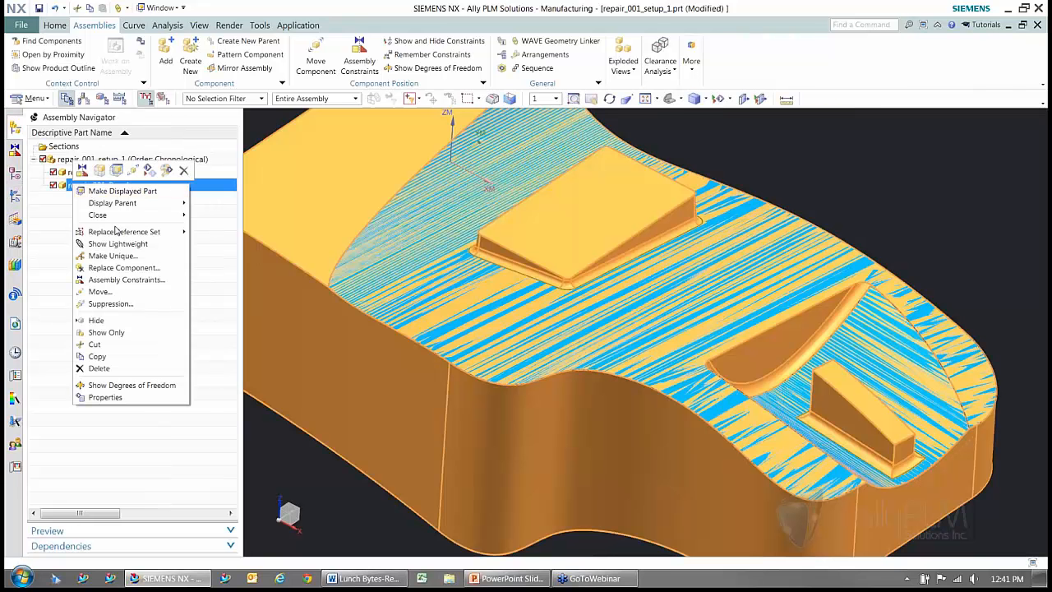
pyautogui.click(148, 171)
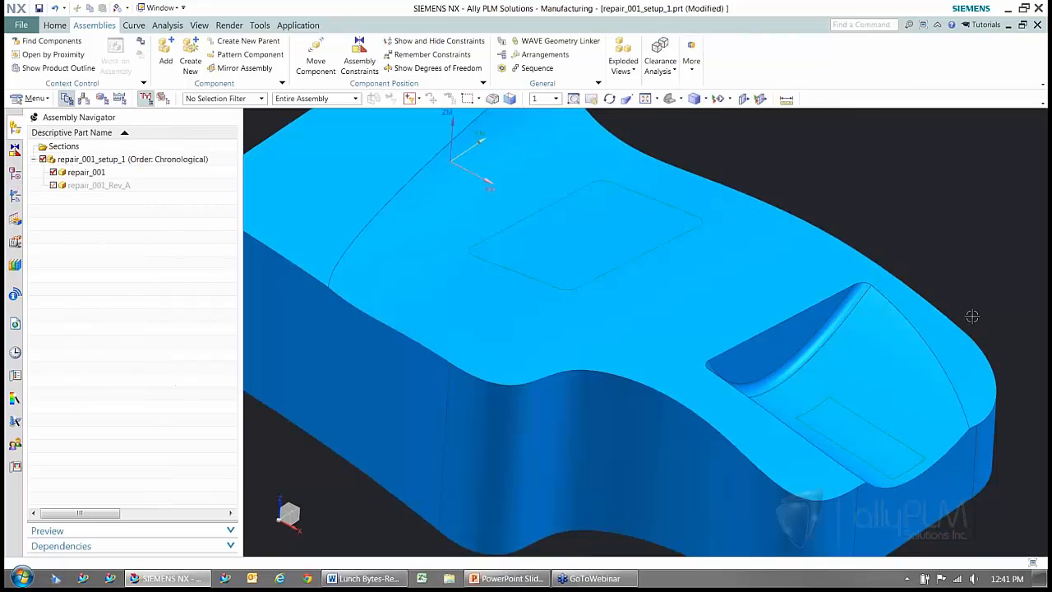
pyautogui.click(15, 196)
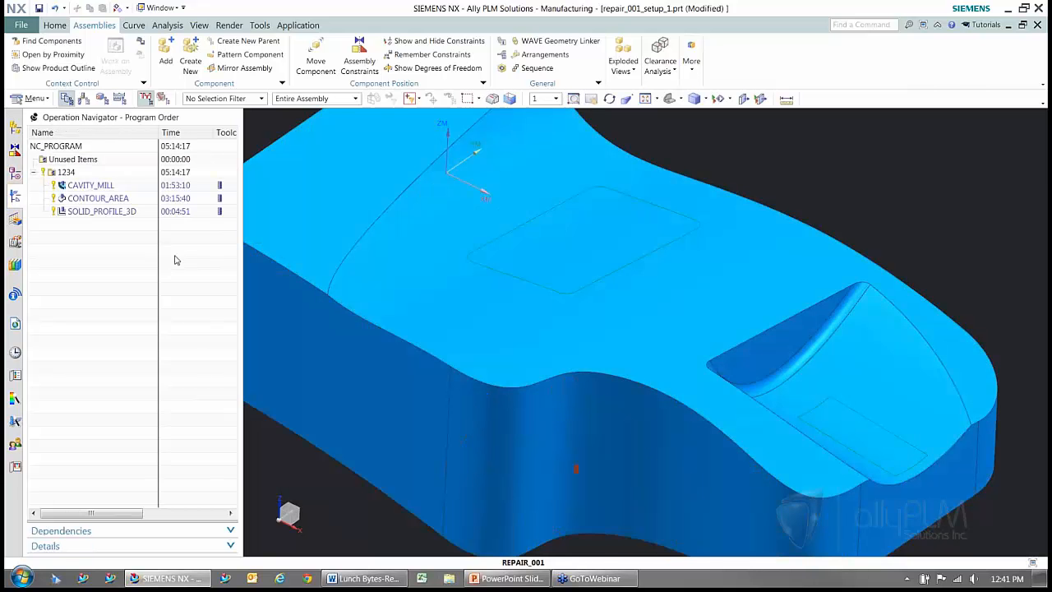
pyautogui.moveTo(629, 347)
pyautogui.mouseDown(button='middle')
pyautogui.moveTo(785, 376)
pyautogui.moveTo(526, 355)
pyautogui.mouseUp(button='middle')
pyautogui.moveTo(295, 316); pyautogui.dragTo(698, 301, button='middle')
pyautogui.moveTo(934, 259)
pyautogui.mouseDown(button='middle')
pyautogui.moveTo(937, 197)
pyautogui.moveTo(594, 345)
pyautogui.moveTo(923, 395)
pyautogui.mouseUp(button='middle')
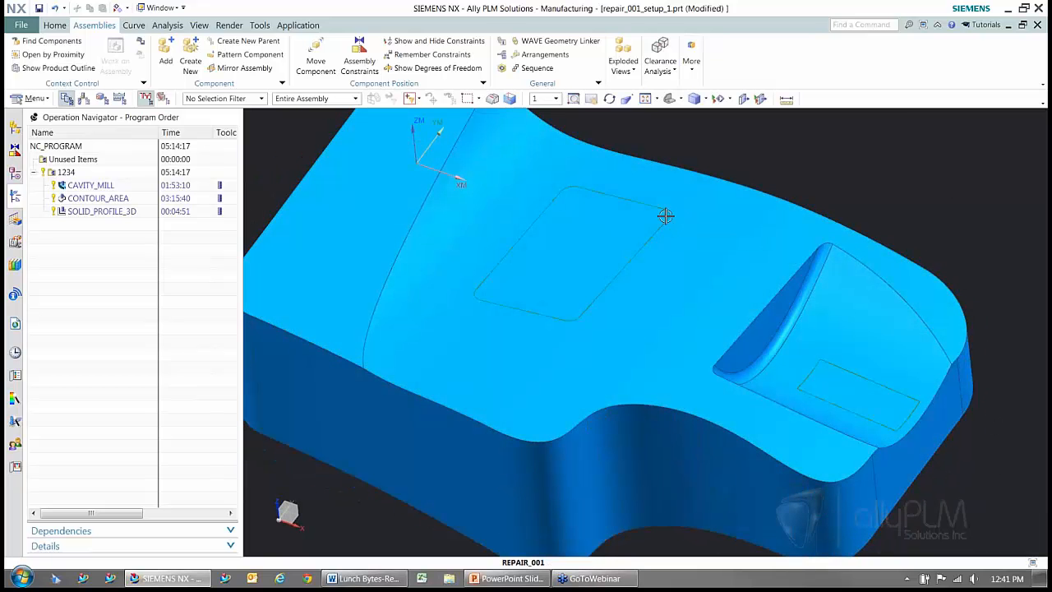
# Start a mill_contour Contour Area operation in program 1234 using the 2MMBALL ball mill
pyautogui.moveTo(660, 221); pyautogui.dragTo(930, 216, button='middle')
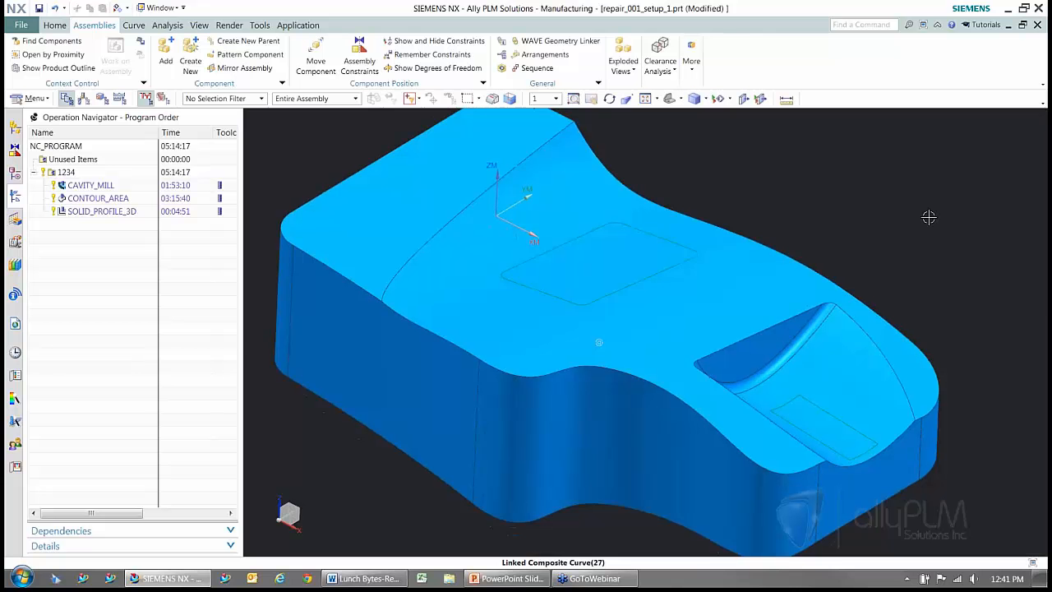
pyautogui.click(55, 25)
pyautogui.click(92, 49)
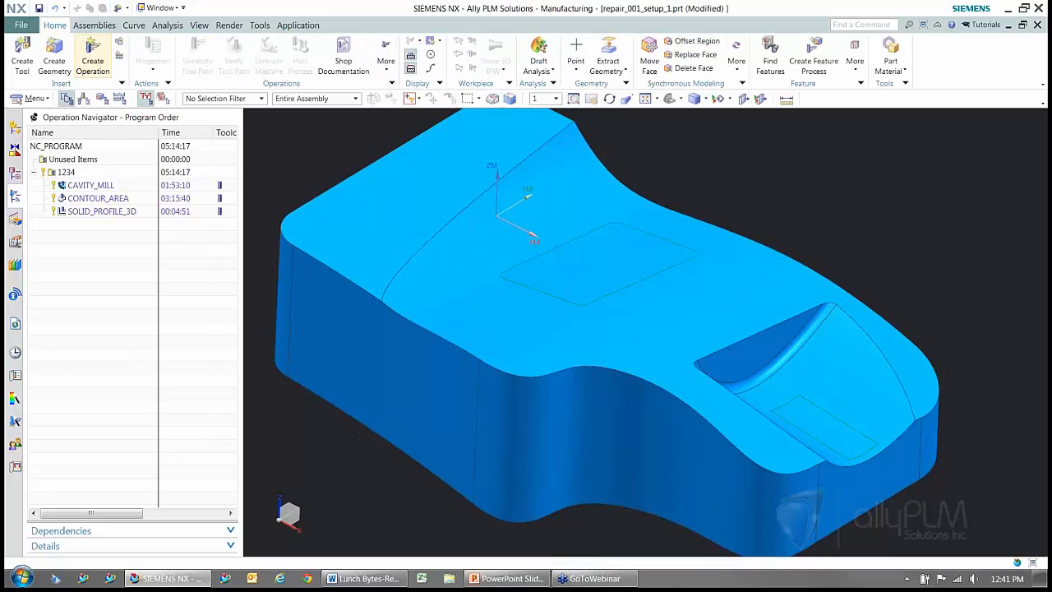
pyautogui.click(152, 79)
pyautogui.click(168, 102)
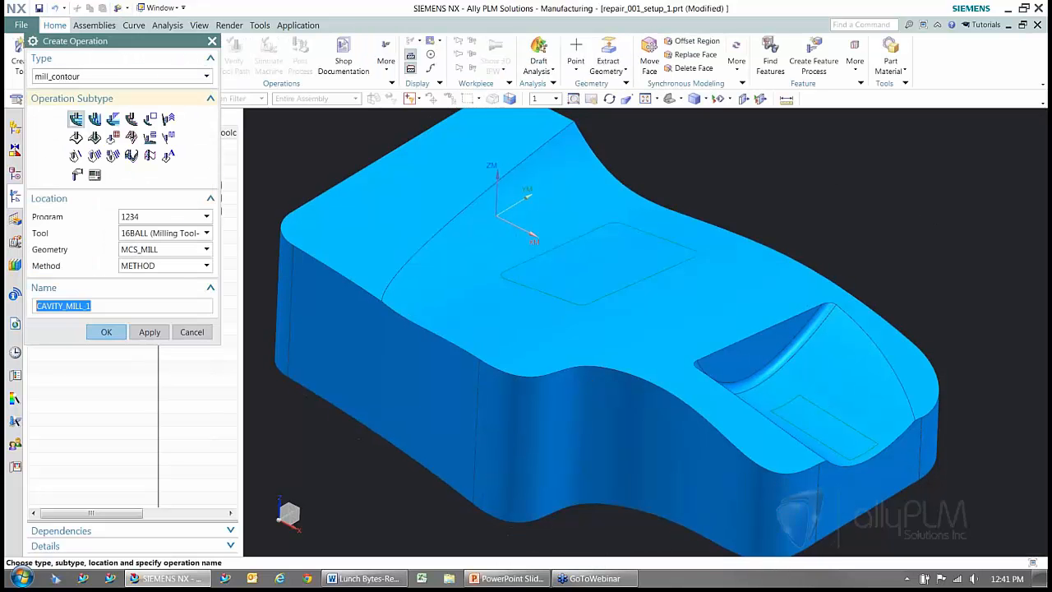
pyautogui.click(97, 140)
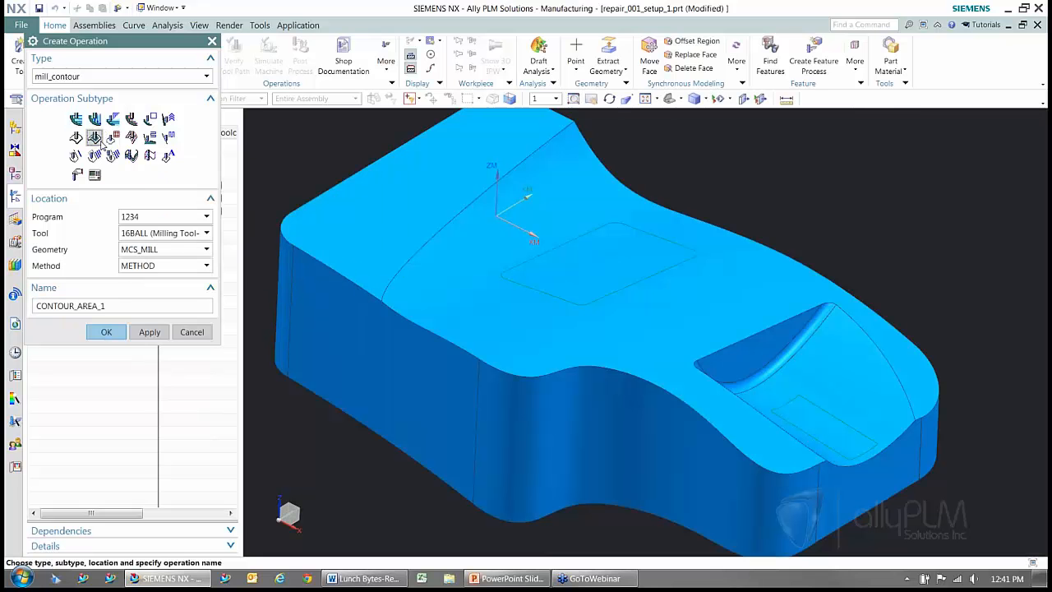
pyautogui.click(180, 234)
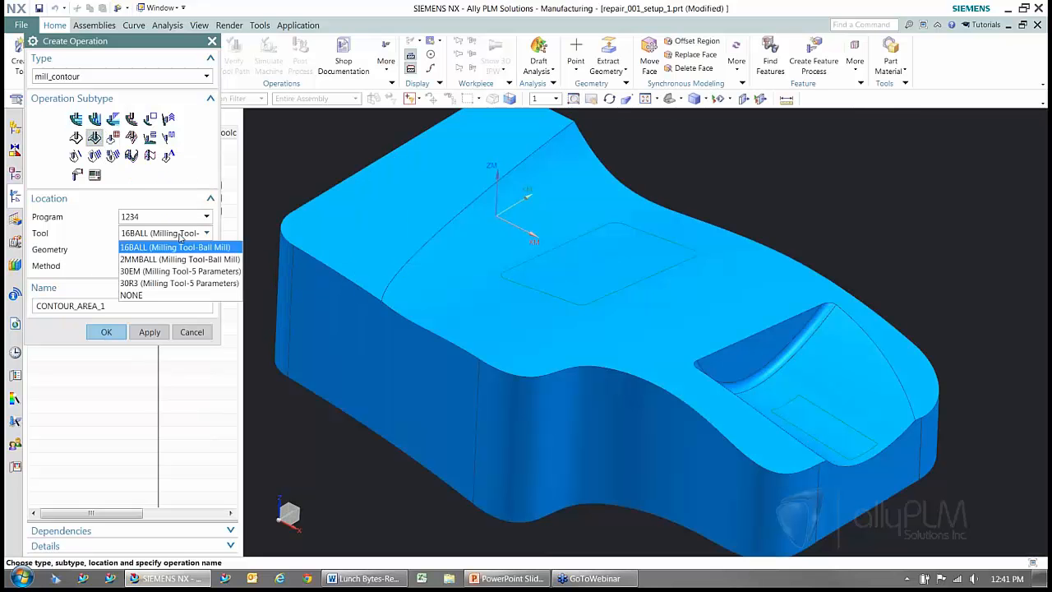
pyautogui.click(156, 260)
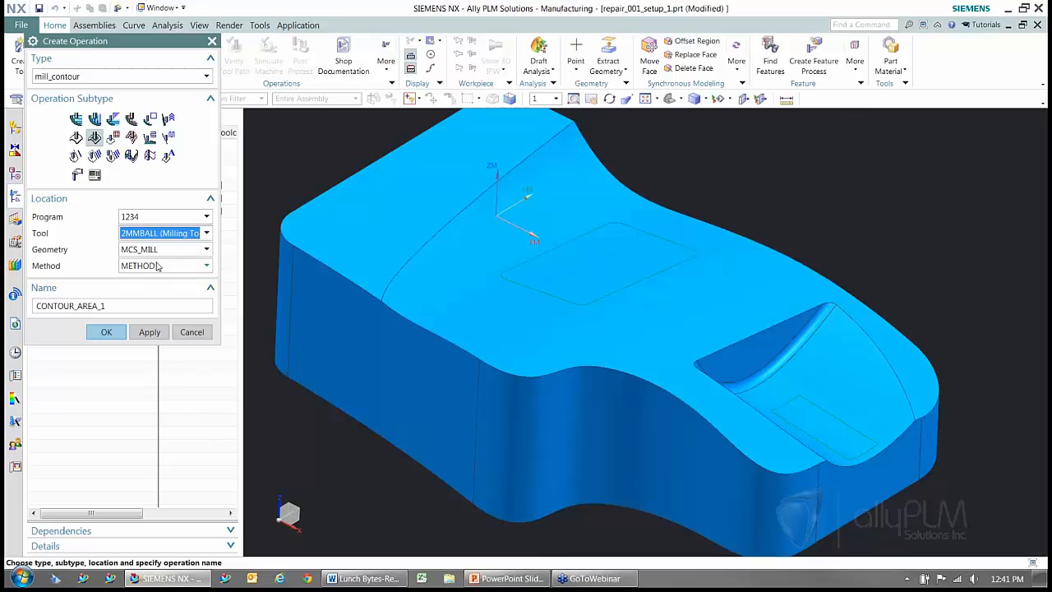
# Assign the WORKPIECE geometry and the MILL_FINISH method to the new operation and create it
pyautogui.click(153, 249)
pyautogui.click(146, 288)
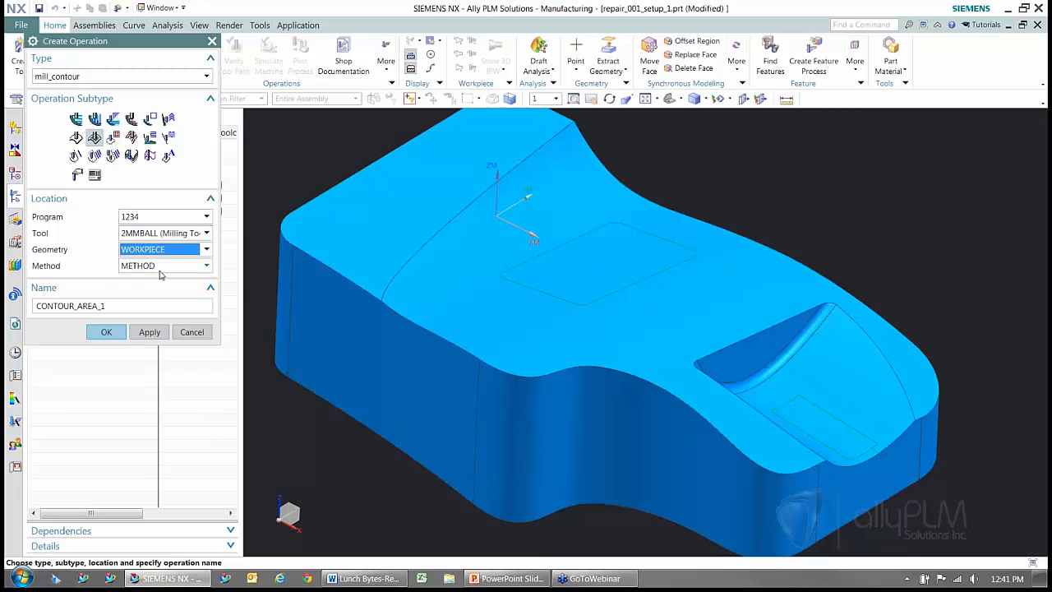
pyautogui.click(161, 266)
pyautogui.click(156, 288)
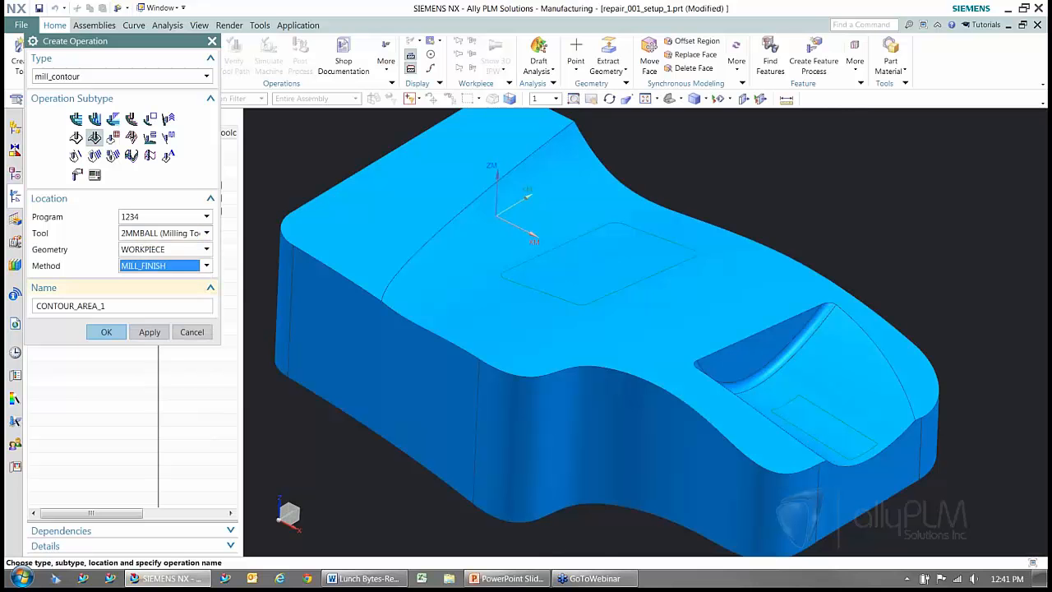
pyautogui.click(105, 332)
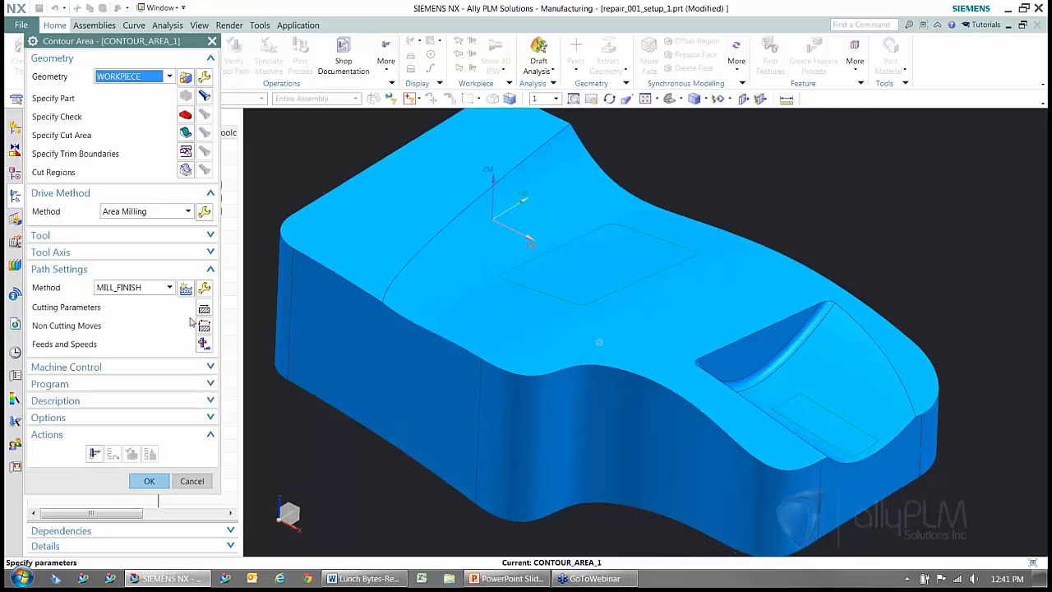
# Change the operation's drive method to Curve/Point and accept the reset of the drive geometry
pyautogui.click(156, 212)
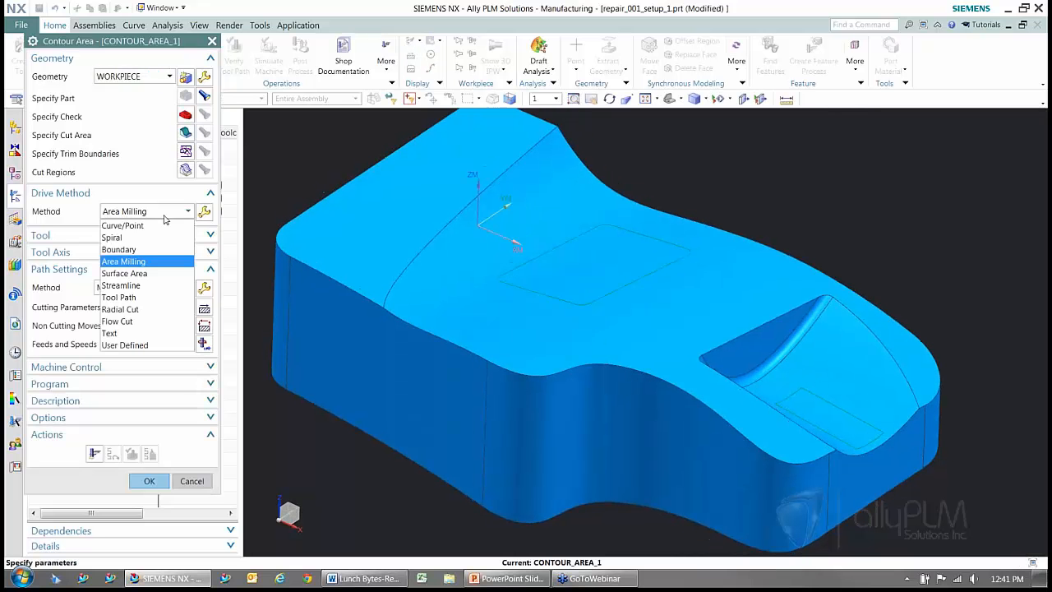
pyautogui.click(130, 226)
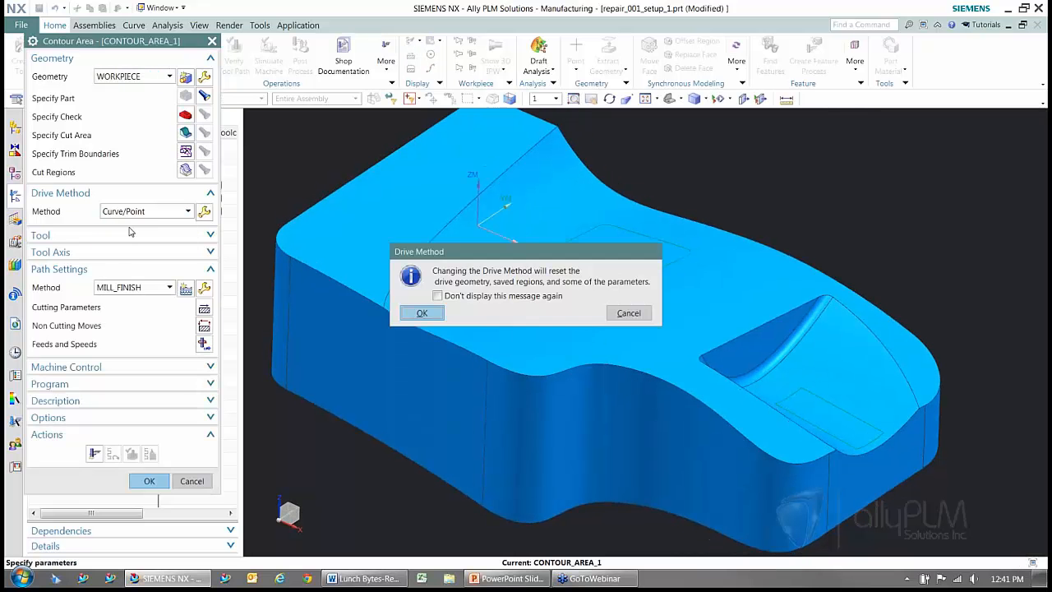
pyautogui.click(423, 315)
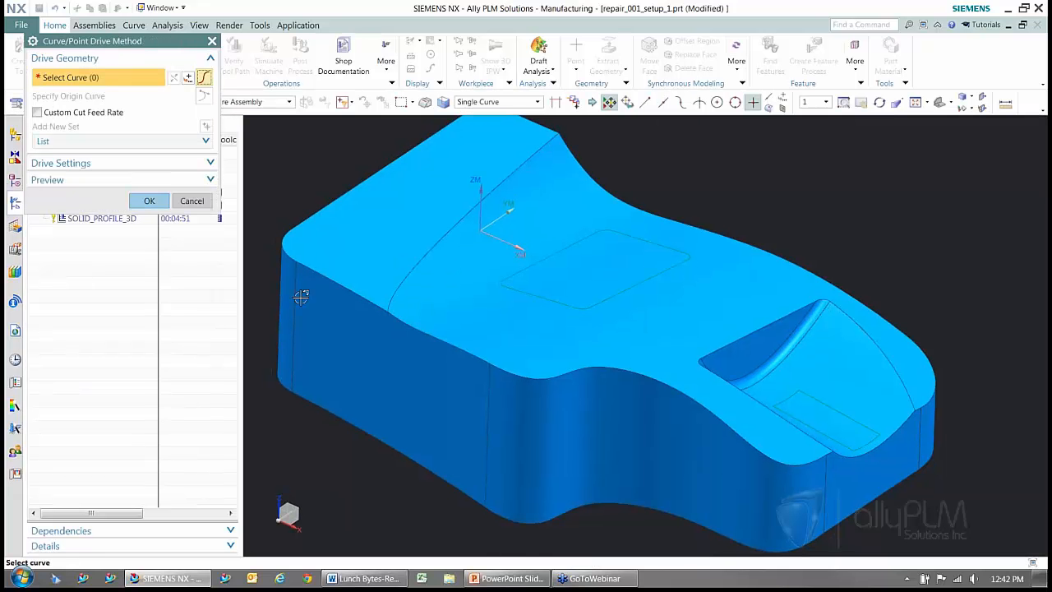
# Select all eight linked curves of the large rounded pad outline, in order around the loop, as the first drive set
pyautogui.click(638, 268)
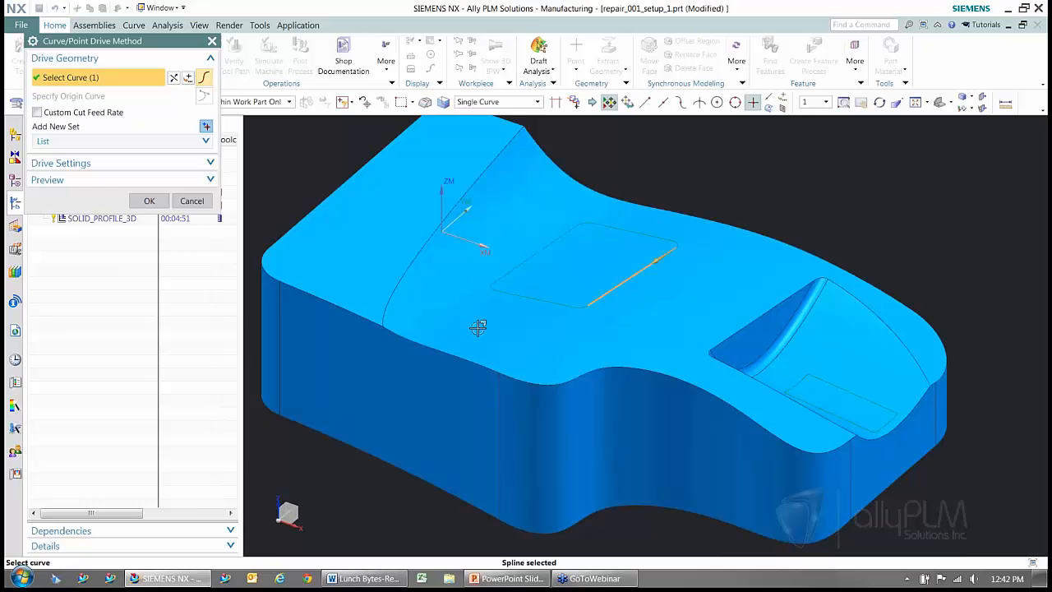
pyautogui.click(563, 304)
pyautogui.click(494, 290)
pyautogui.scroll(3, 494, 289)
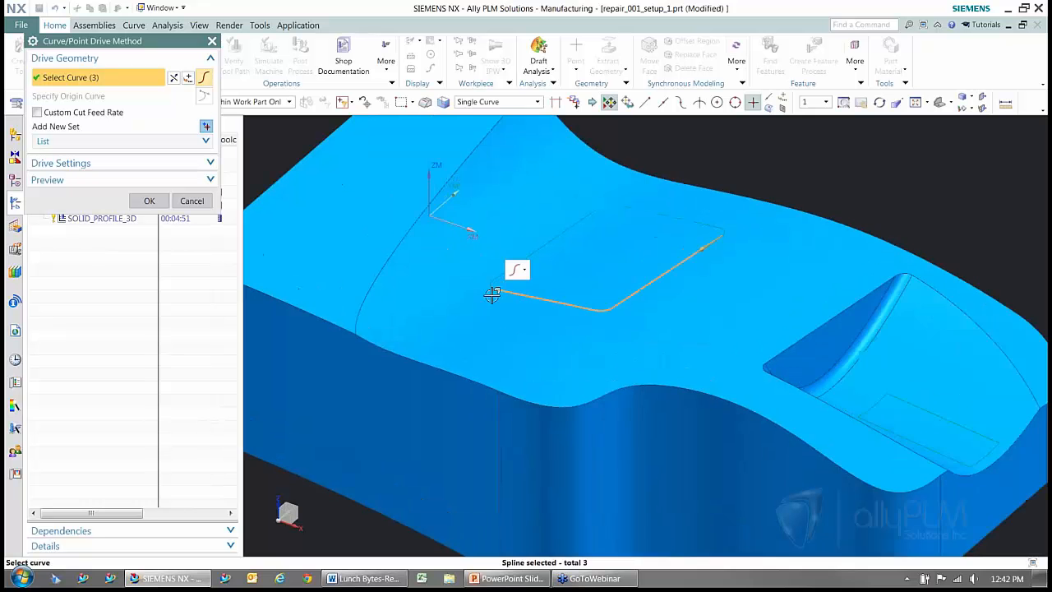
pyautogui.click(497, 284)
pyautogui.click(608, 195)
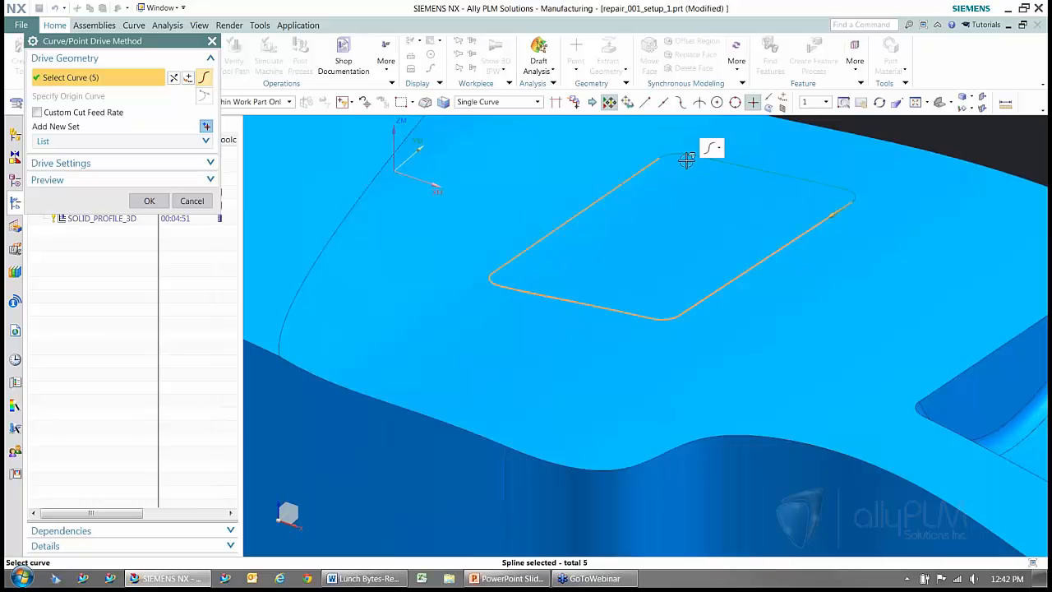
pyautogui.click(686, 156)
pyautogui.click(859, 194)
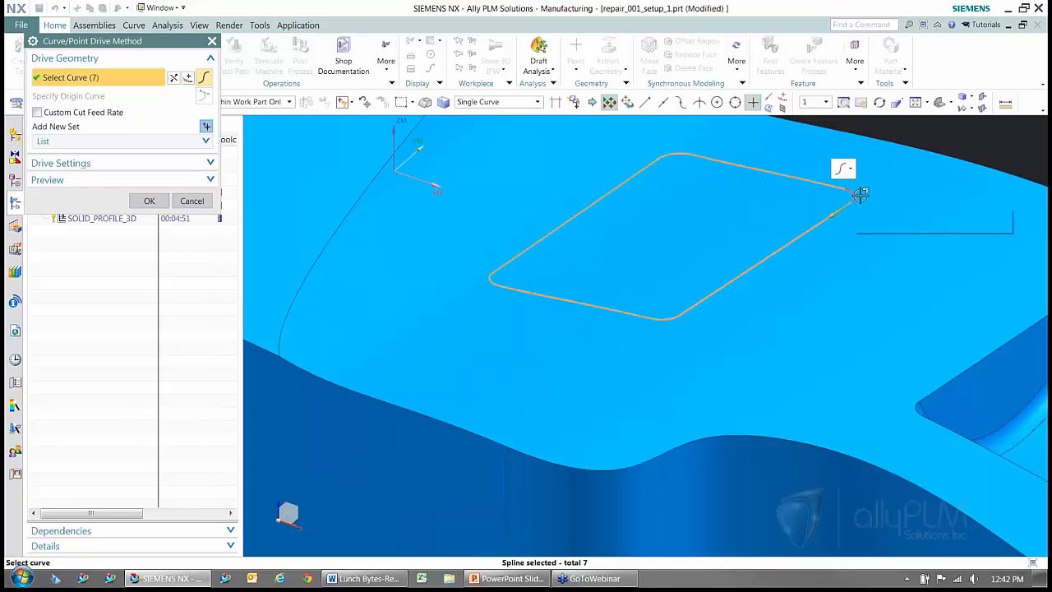
pyautogui.click(860, 195)
pyautogui.scroll(-3, 702, 302)
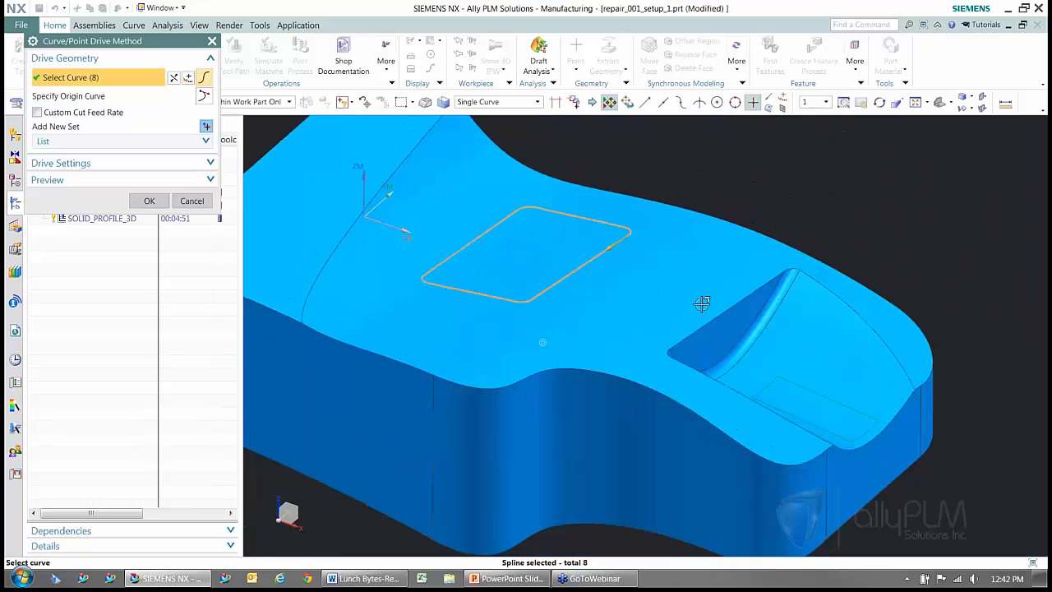
# Add a second drive set from the four linked curves of the small rectangle by the pocket and accept the drive geometry
pyautogui.click(206, 125)
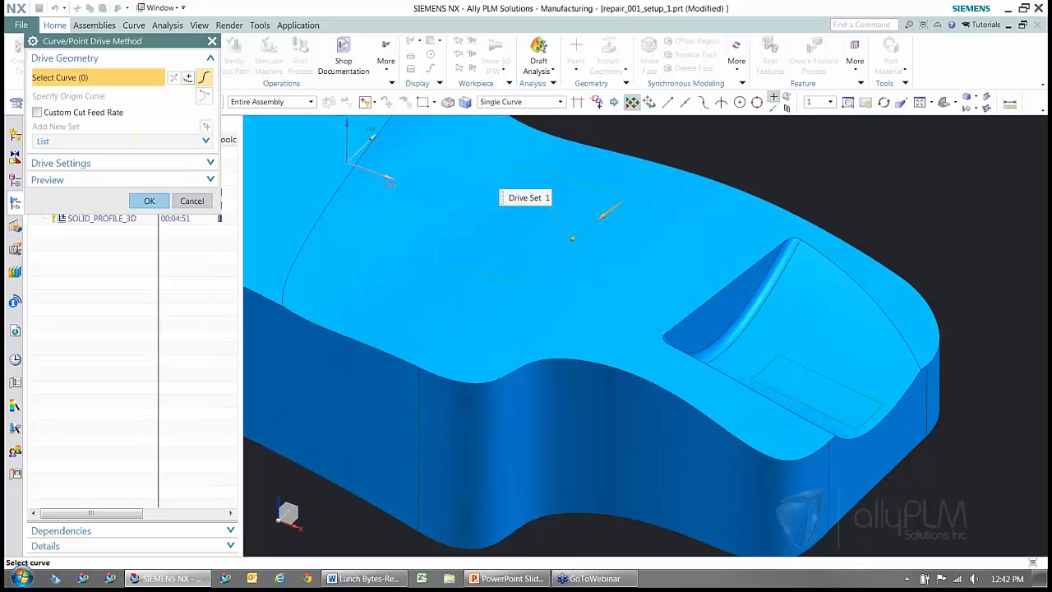
pyautogui.click(800, 367)
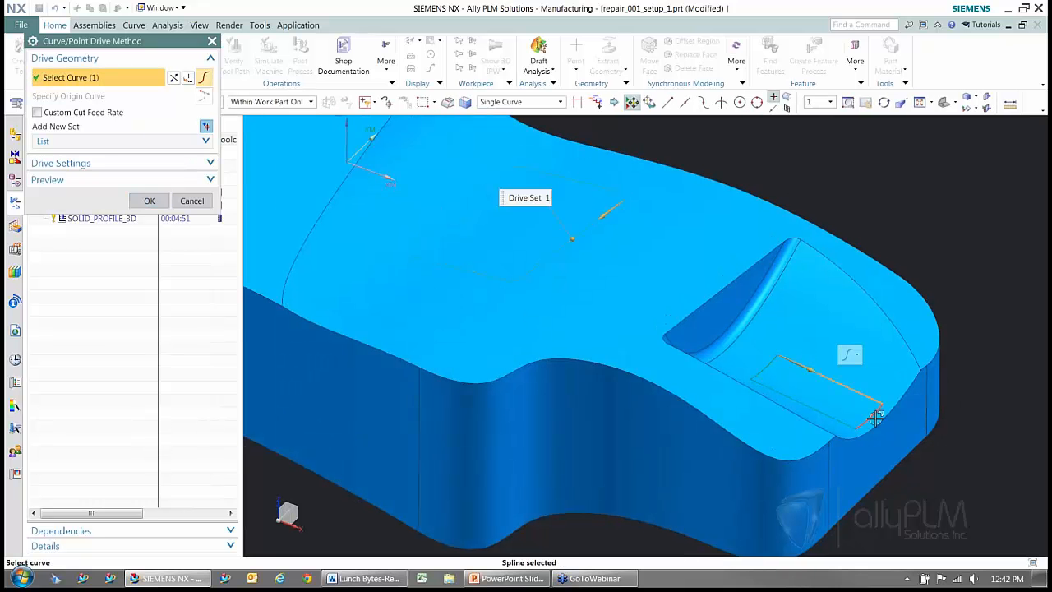
pyautogui.click(876, 418)
pyautogui.click(807, 403)
pyautogui.click(764, 367)
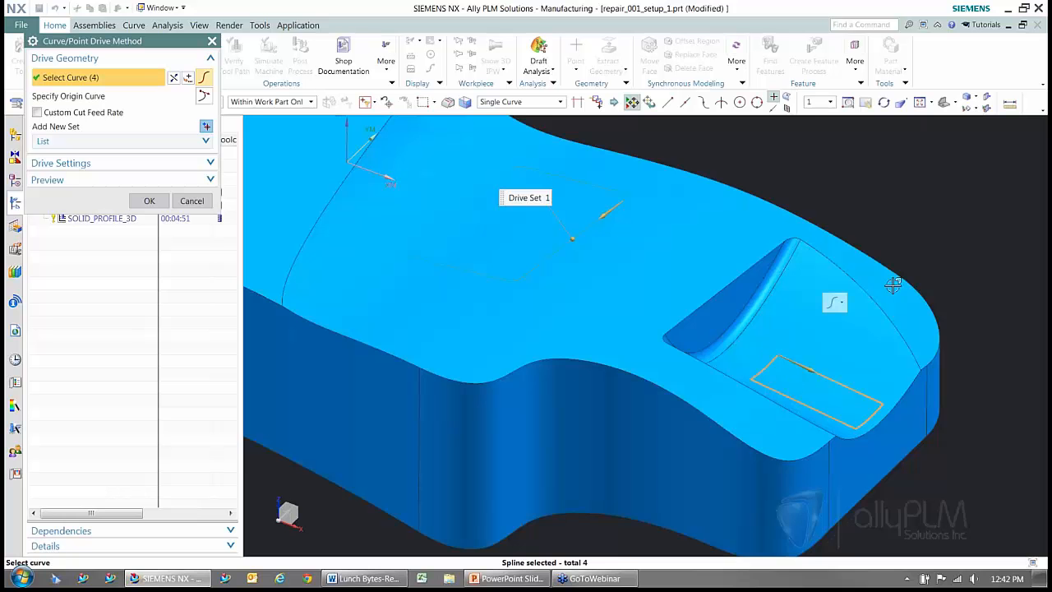
pyautogui.moveTo(894, 286); pyautogui.dragTo(887, 287, button='middle')
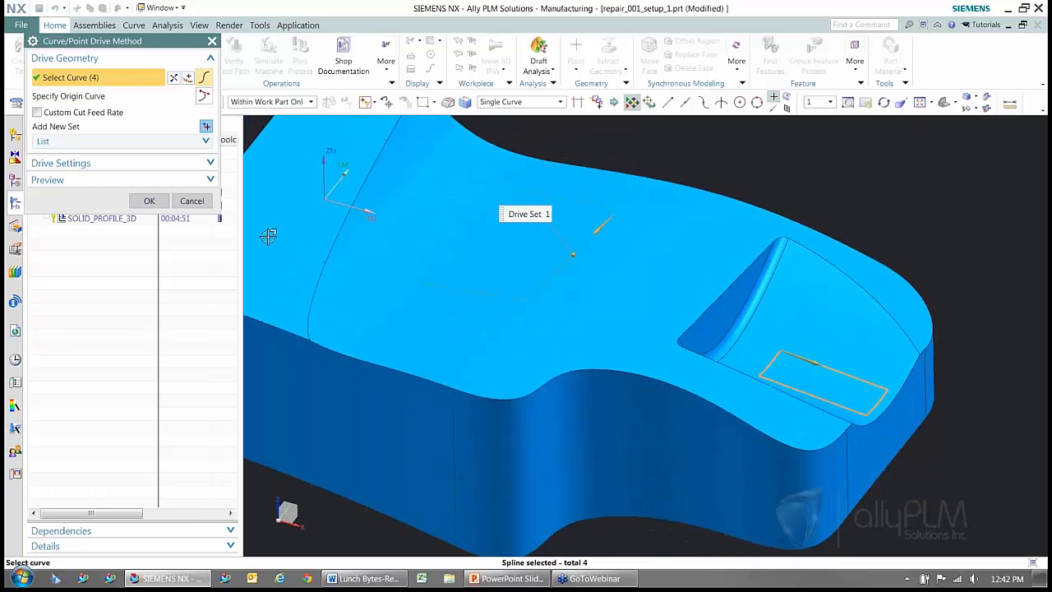
pyautogui.click(149, 200)
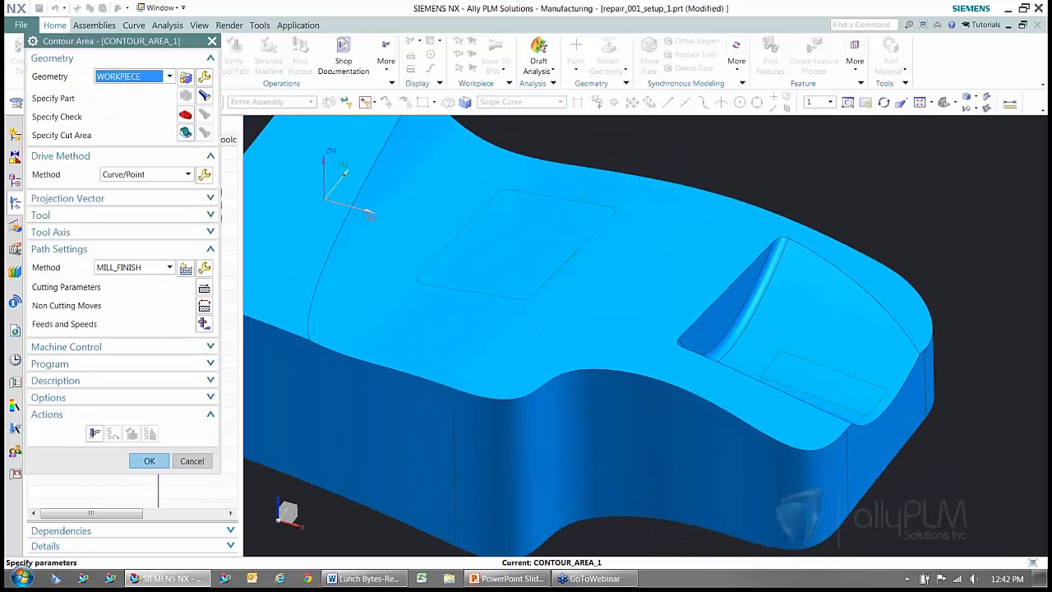
# Generate the outline tool path and replay the tool motion along both outlines in the tool path verification
pyautogui.click(96, 434)
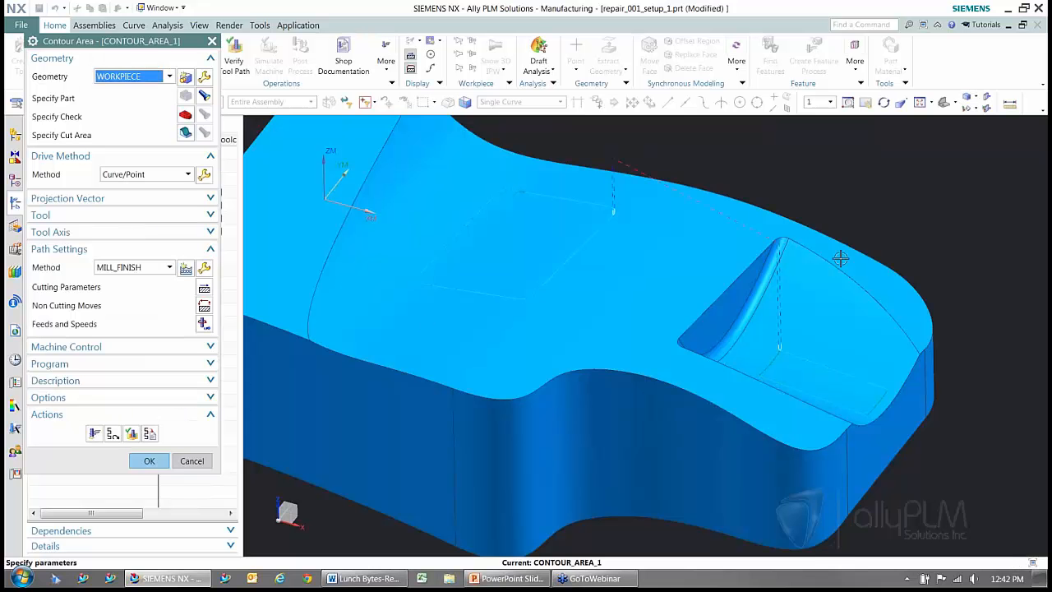
pyautogui.moveTo(841, 259); pyautogui.dragTo(802, 313, button='middle')
pyautogui.click(130, 433)
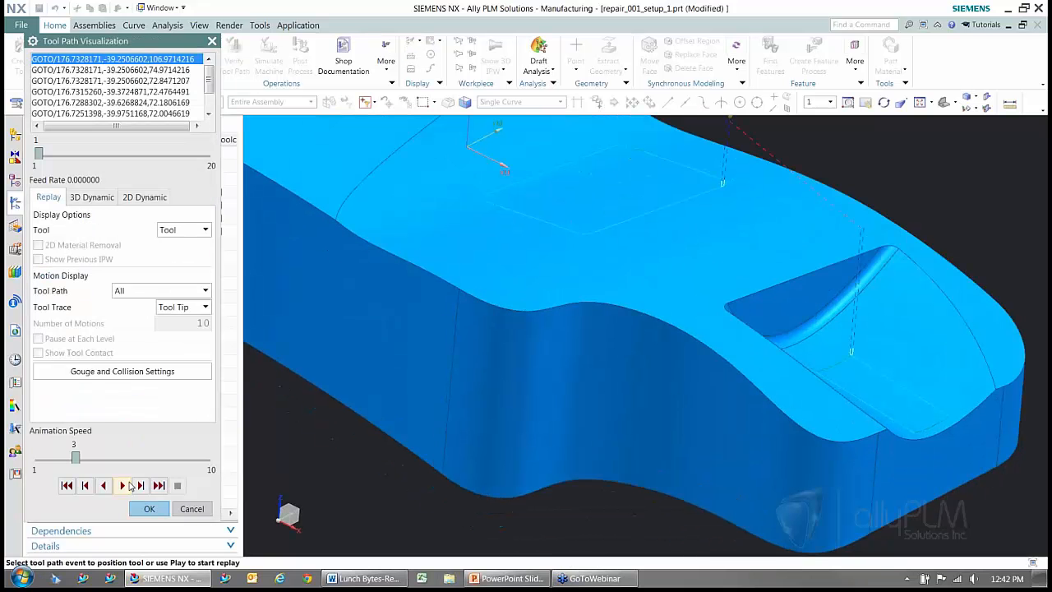
pyautogui.click(130, 486)
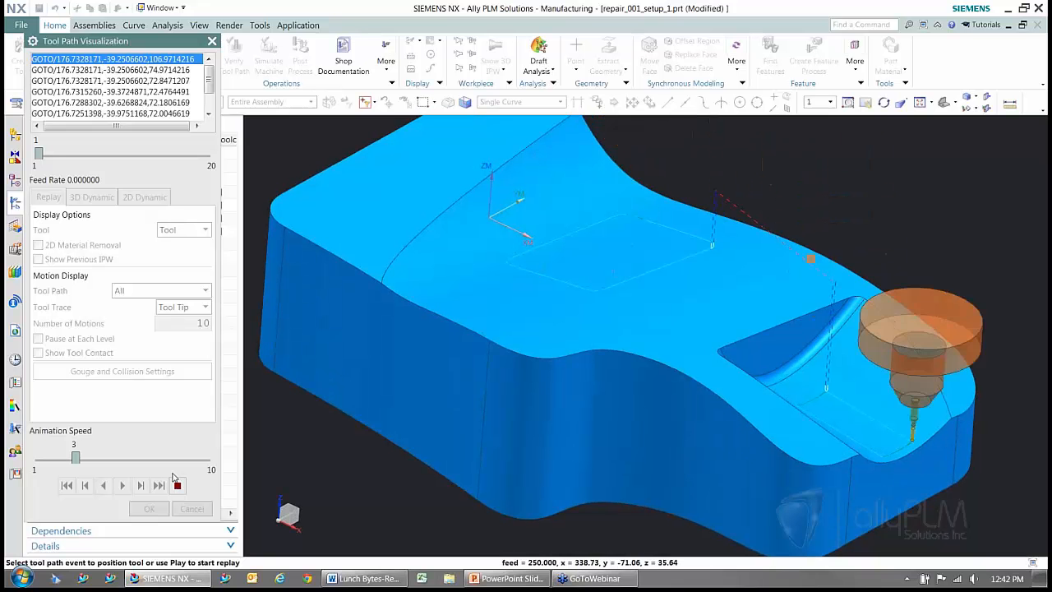
pyautogui.moveTo(802, 418); pyautogui.dragTo(862, 386, button='middle')
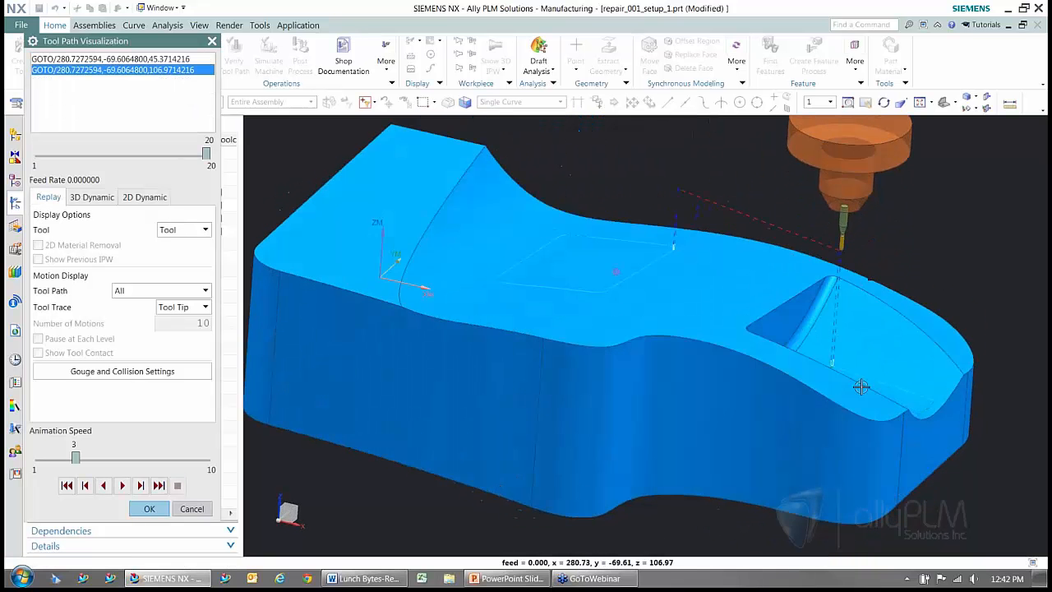
pyautogui.scroll(2, 875, 250)
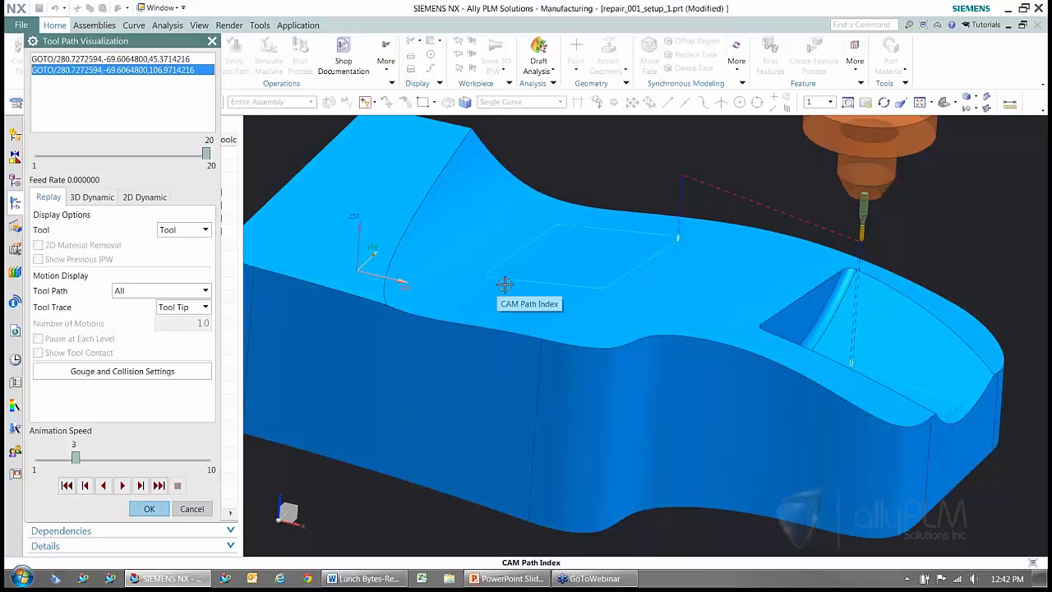
pyautogui.click(153, 509)
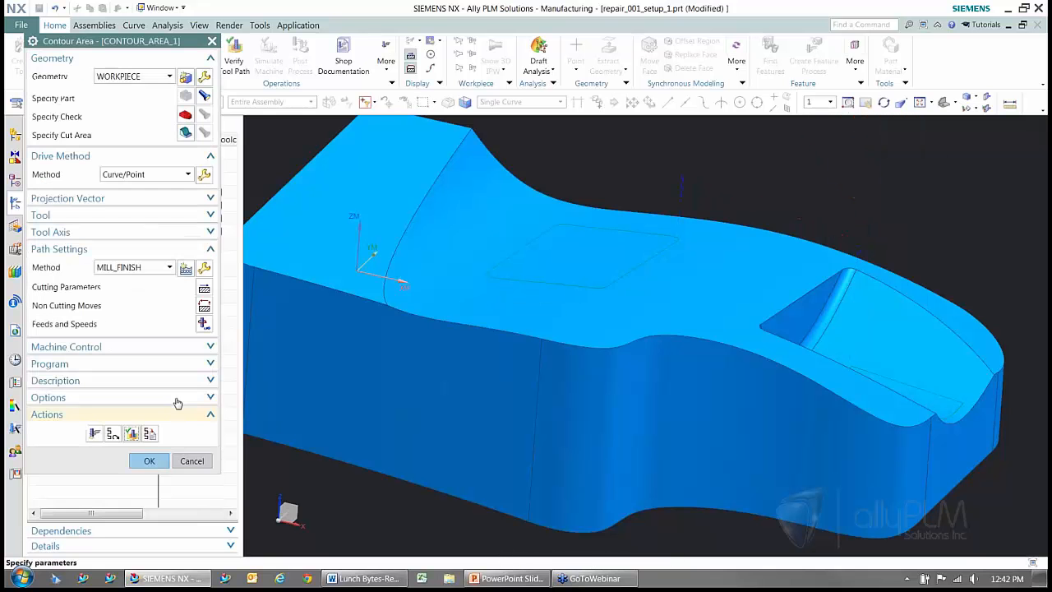
# Set the part stock to -.1 in the operation's cutting parameters
pyautogui.click(205, 294)
pyautogui.click(195, 78)
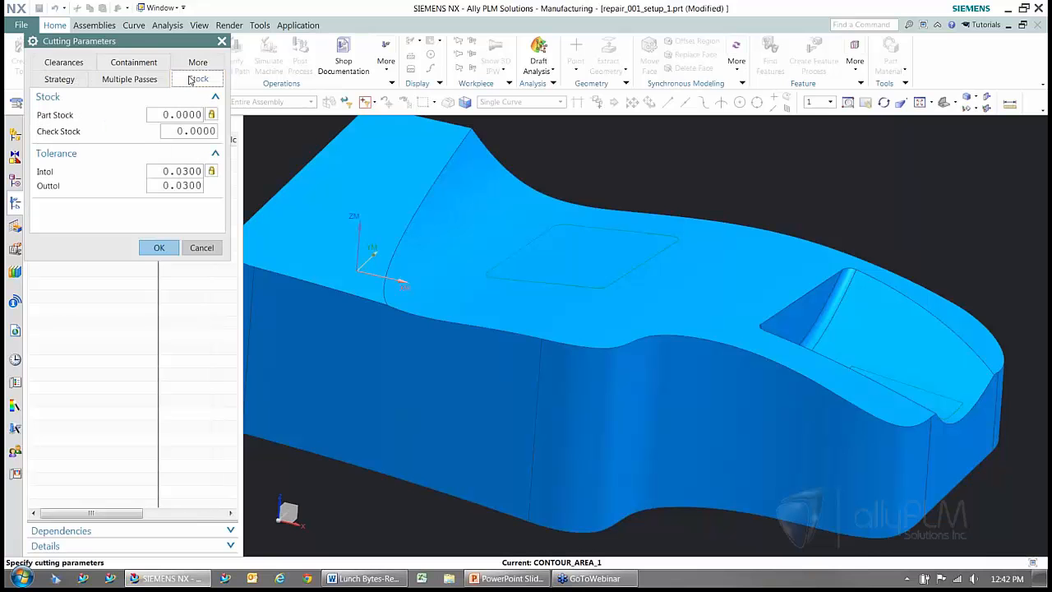
pyautogui.doubleClick(183, 115)
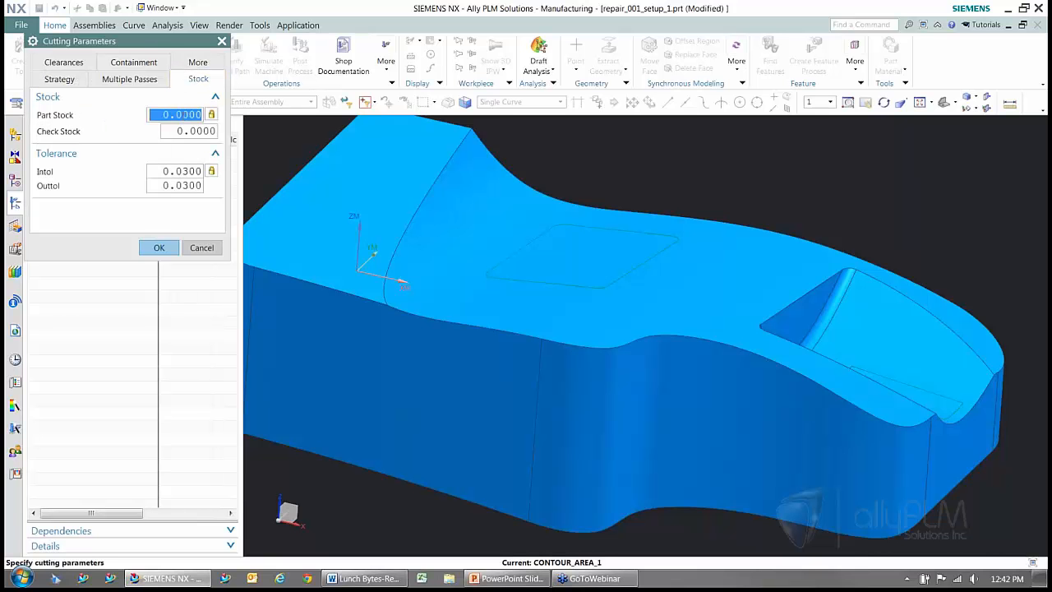
pyautogui.write('.')
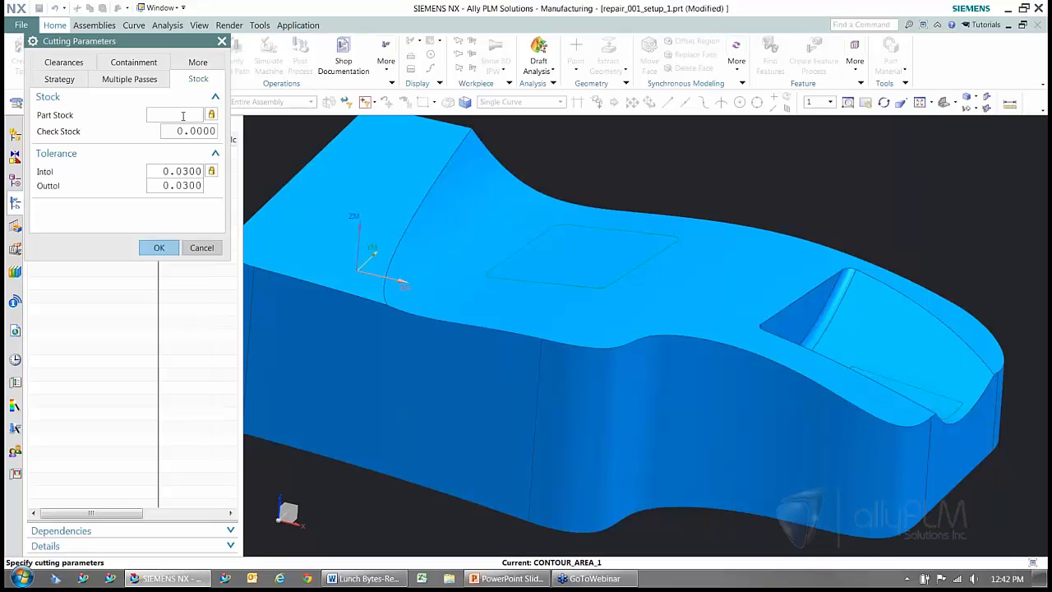
pyautogui.write('1')
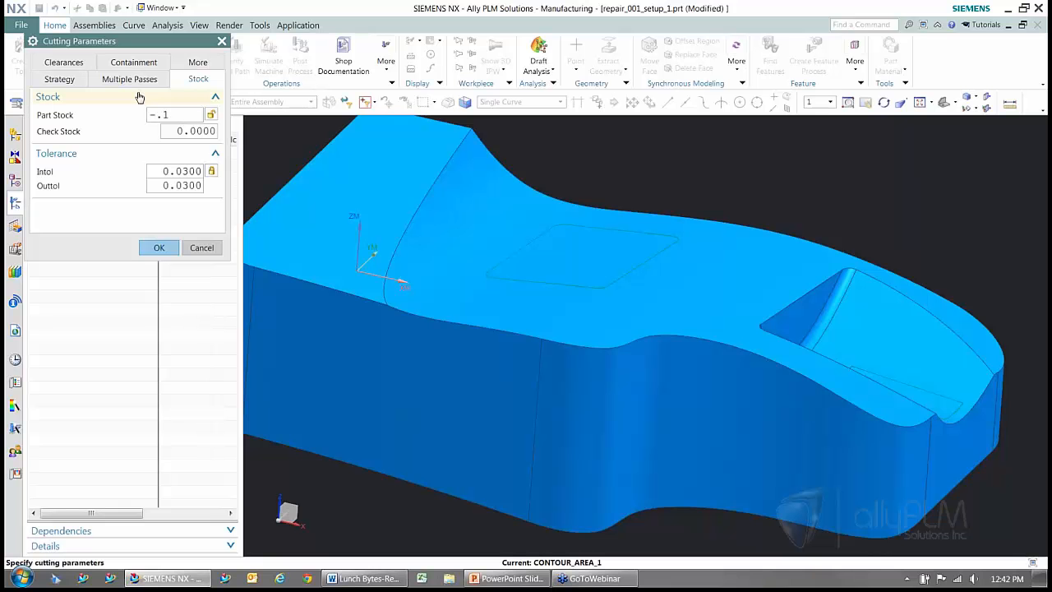
pyautogui.click(159, 247)
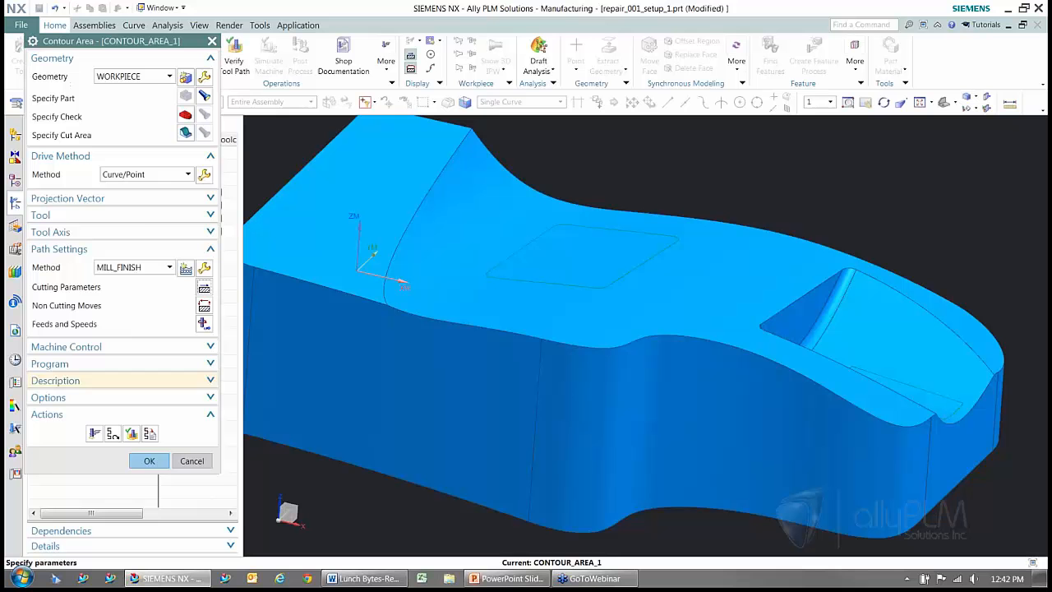
# Regenerate the outline engraving tool path, replay its tool motion in the verification, and accept the CONTOUR_AREA_1 operation
pyautogui.click(94, 433)
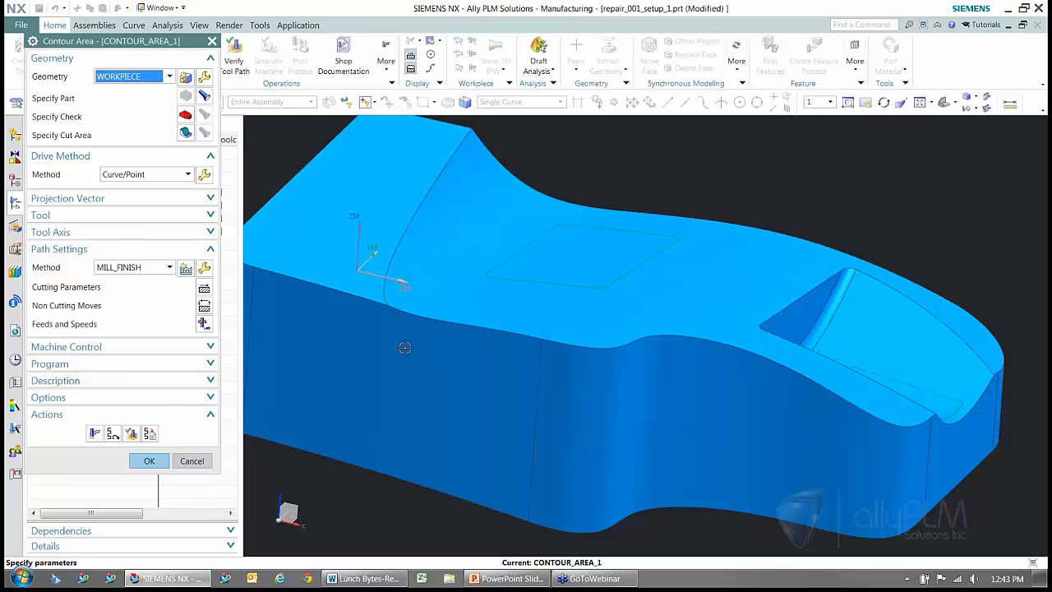
pyautogui.click(131, 434)
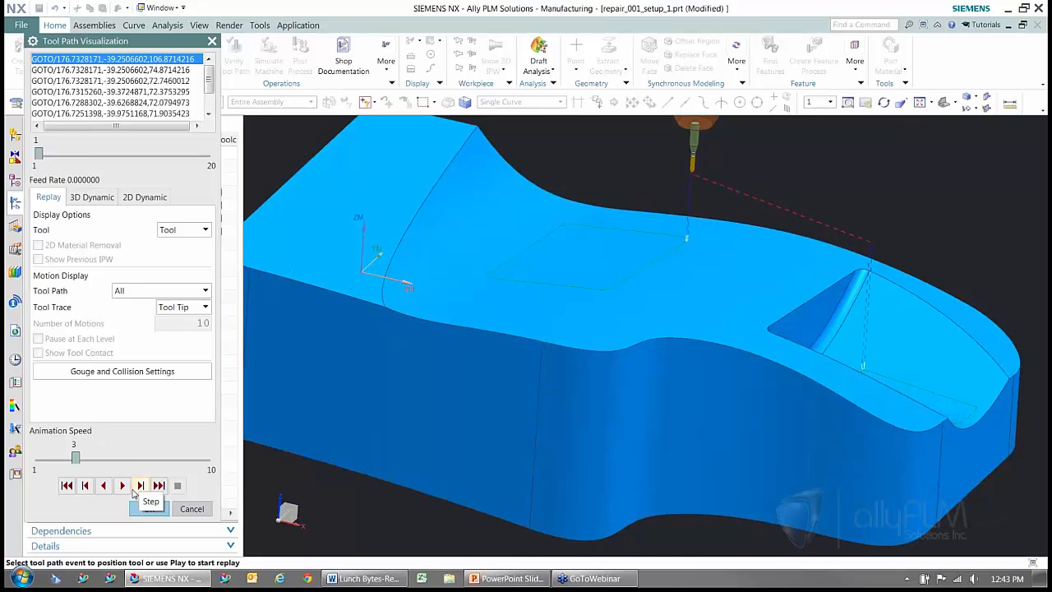
pyautogui.click(122, 485)
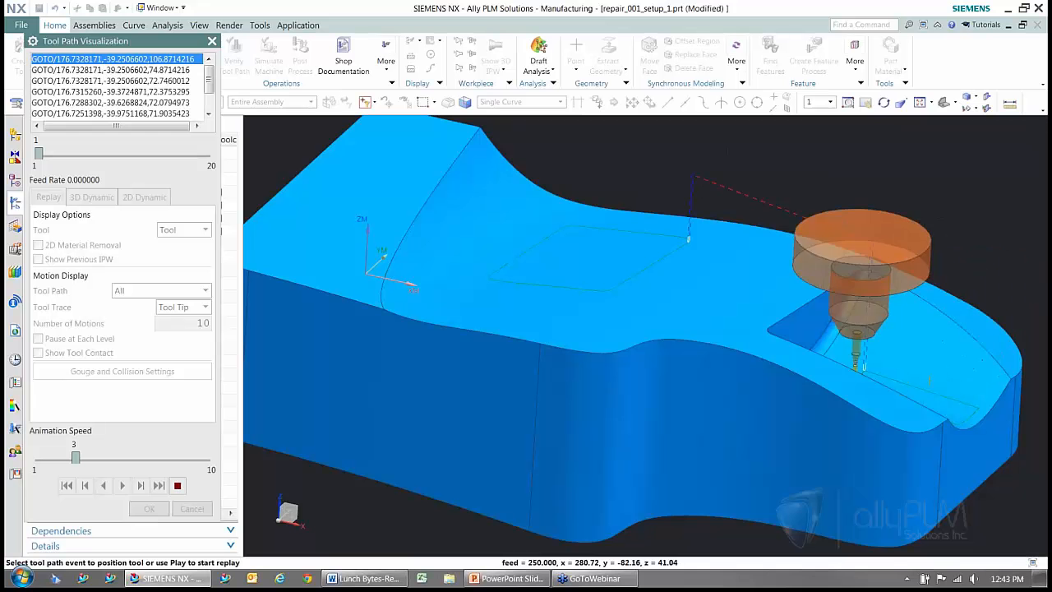
pyautogui.moveTo(612, 238); pyautogui.dragTo(637, 286, button='middle')
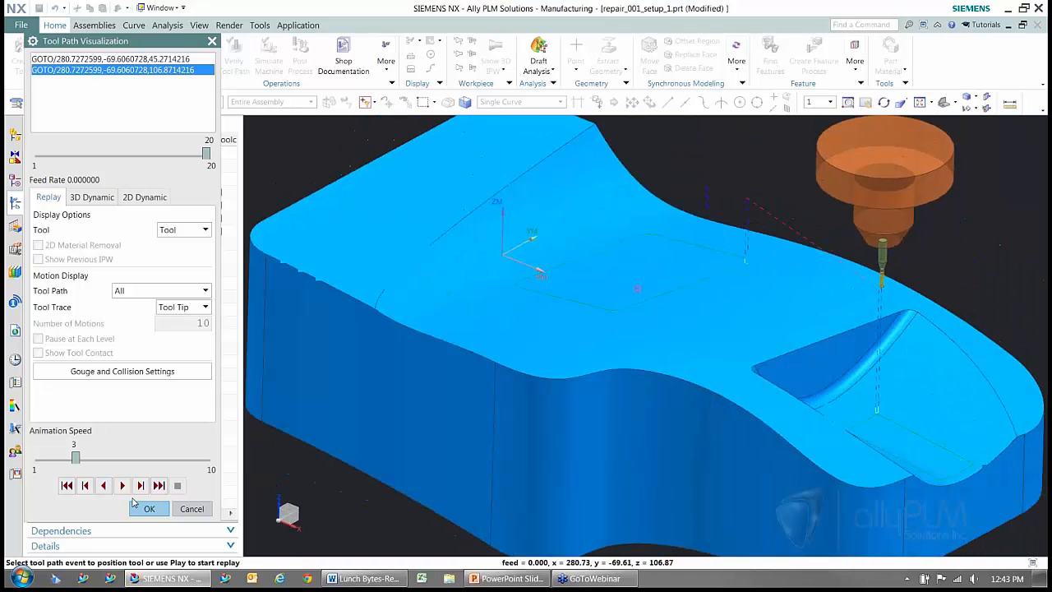
pyautogui.click(147, 509)
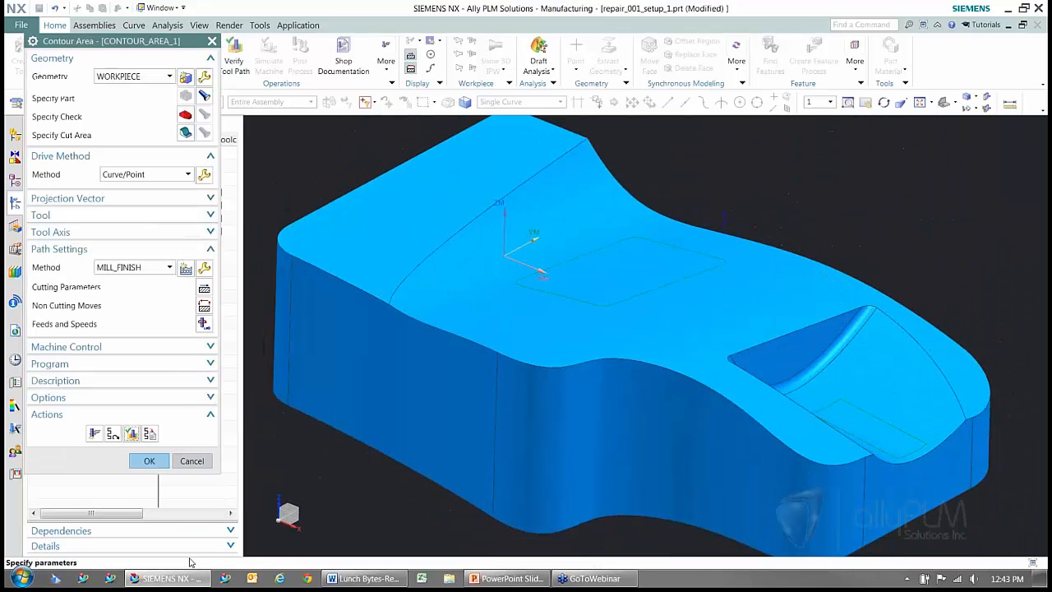
pyautogui.click(148, 461)
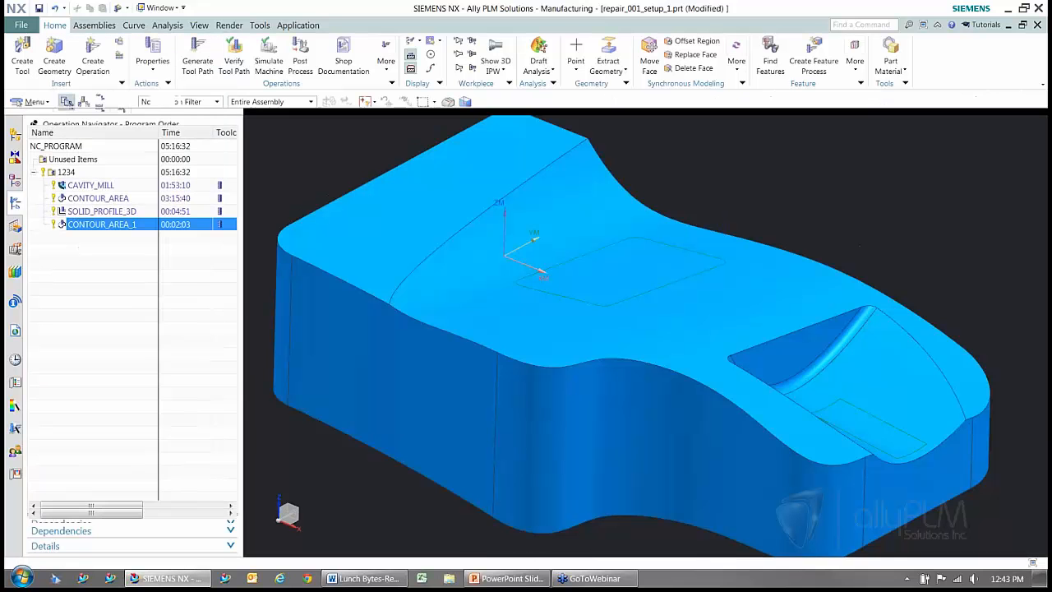
# Switch to the PowerPoint slide show and advance to the slide on setting up correct blank geometry
pyautogui.click(518, 579)
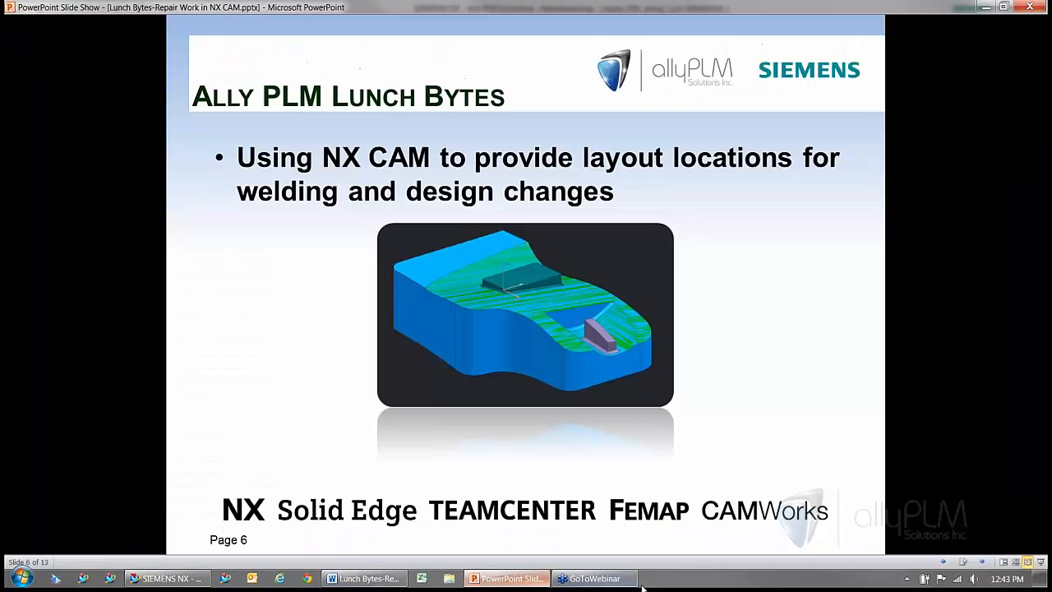
pyautogui.click(984, 562)
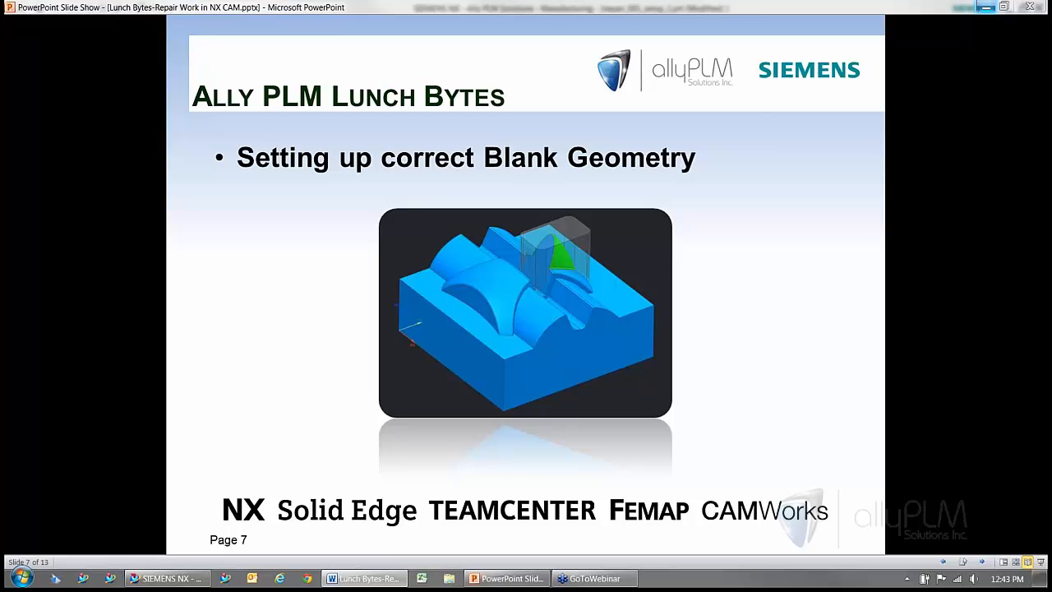
# Switch back to NX and display the core_repair_001_setup_1.prt part for work on the core repair
pyautogui.click(169, 579)
pyautogui.click(161, 7)
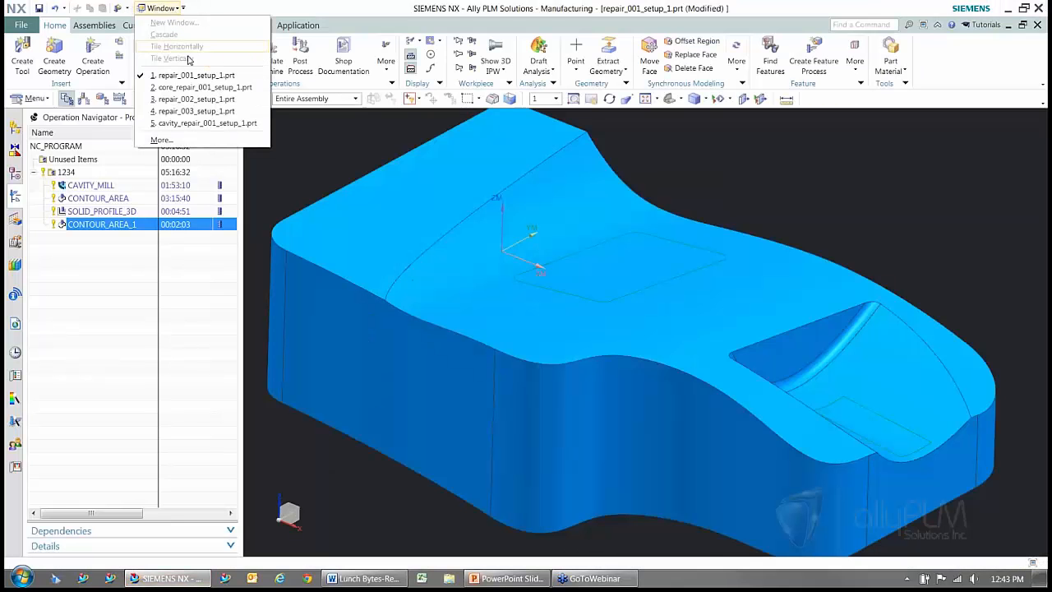
pyautogui.click(188, 89)
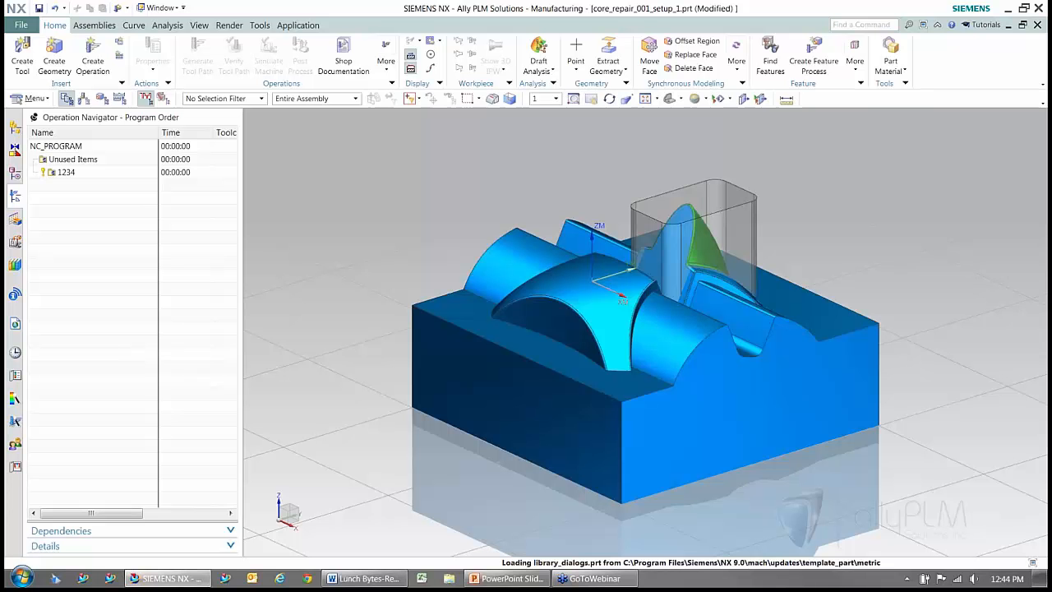
pyautogui.moveTo(744, 300); pyautogui.dragTo(619, 309, button='middle')
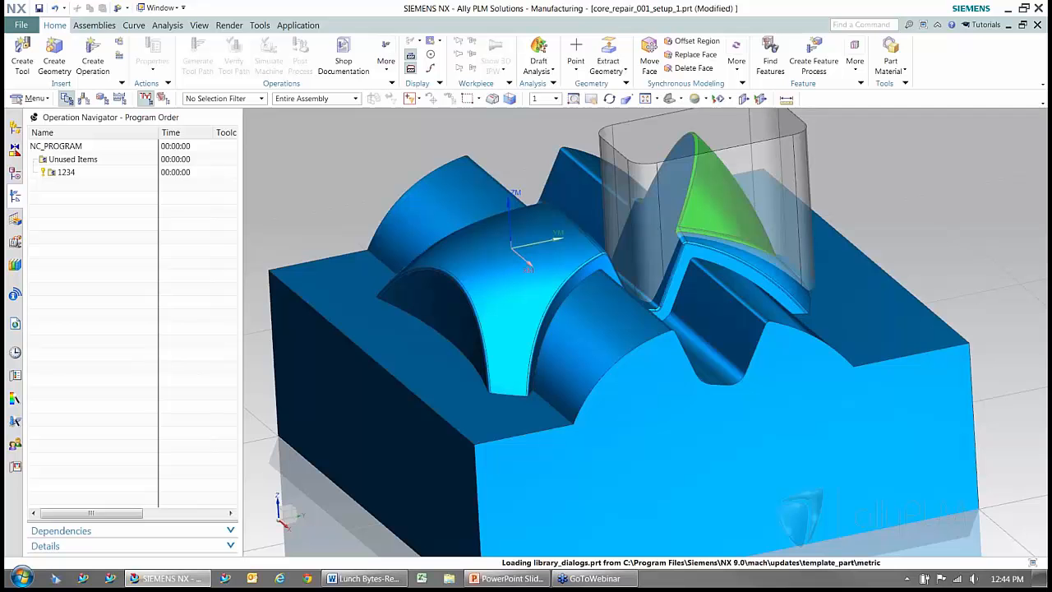
pyautogui.moveTo(615, 306); pyautogui.dragTo(608, 370, button='middle')
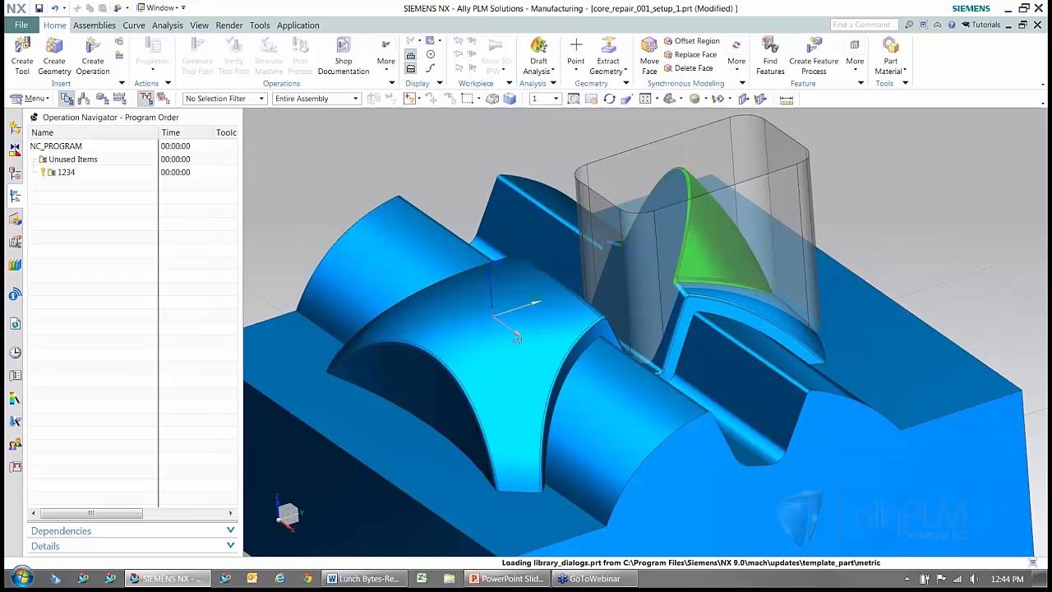
pyautogui.moveTo(603, 370); pyautogui.dragTo(607, 369, button='middle')
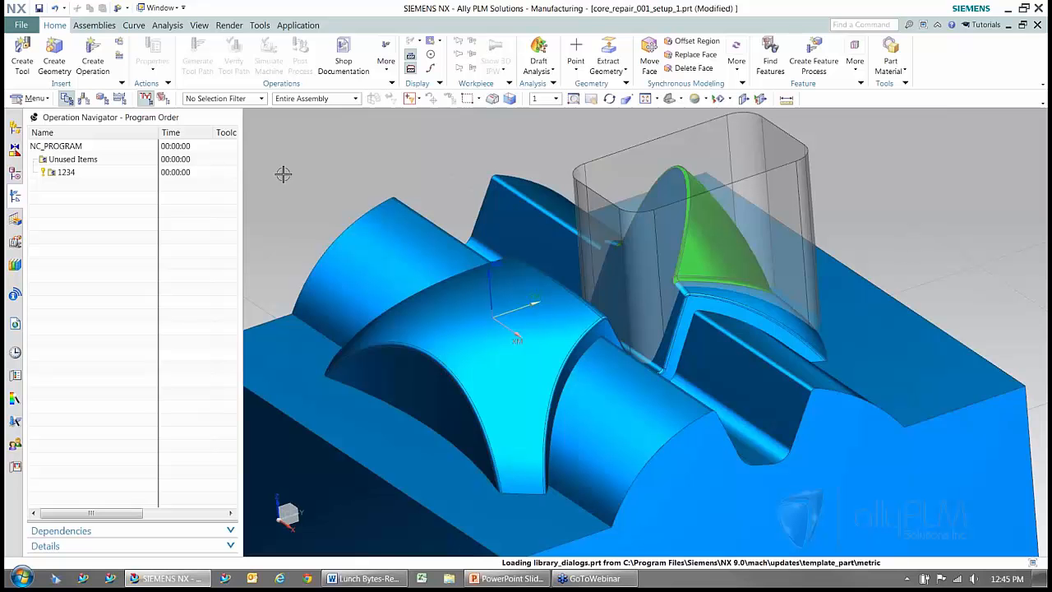
# Edit the WORKPIECE geometry group and assign the solid core body as its part geometry
pyautogui.click(102, 99)
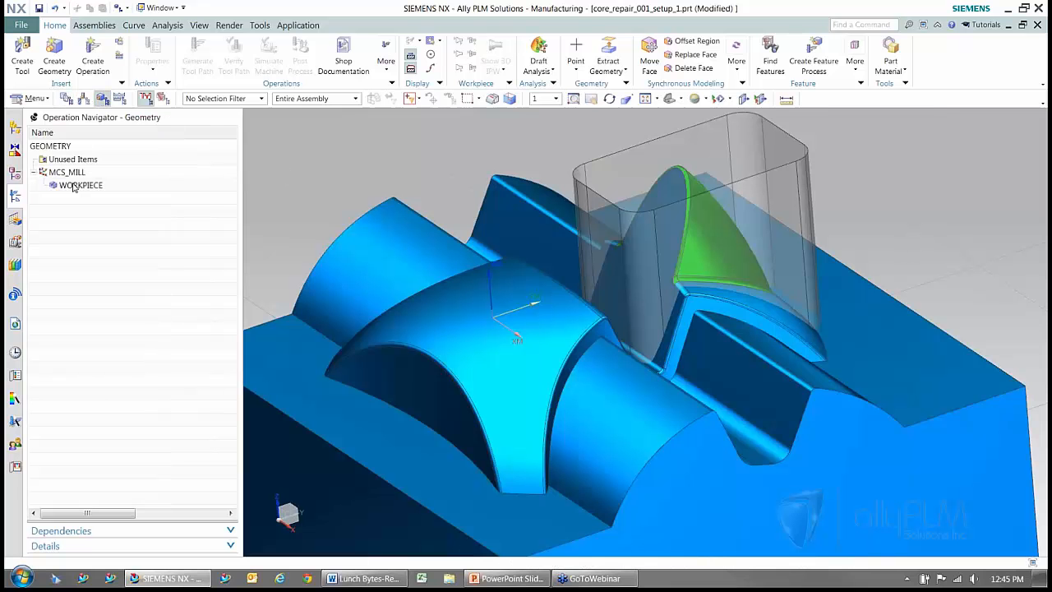
pyautogui.doubleClick(74, 185)
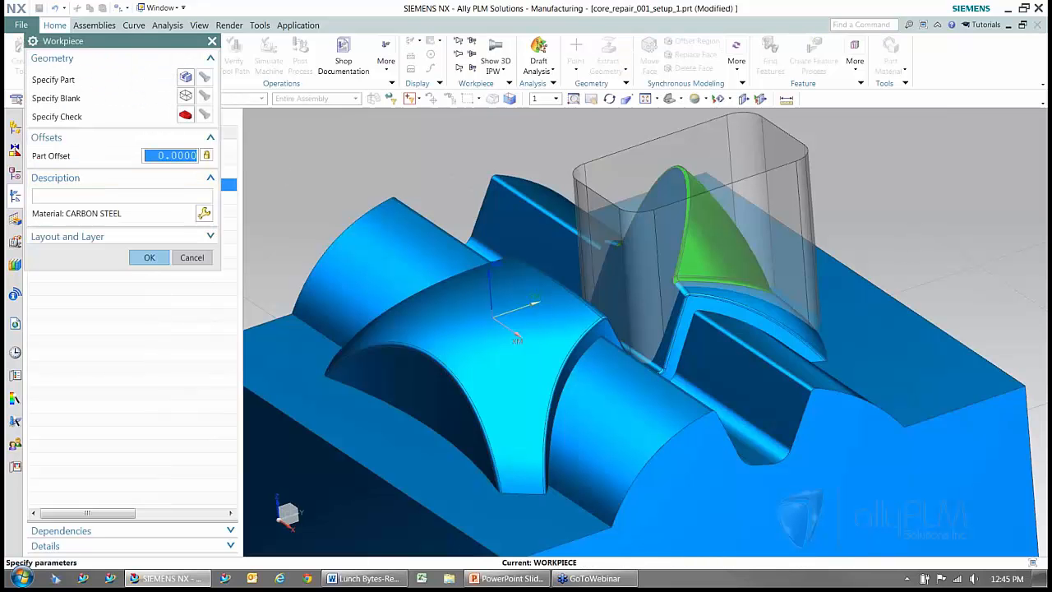
pyautogui.click(185, 77)
pyautogui.click(461, 426)
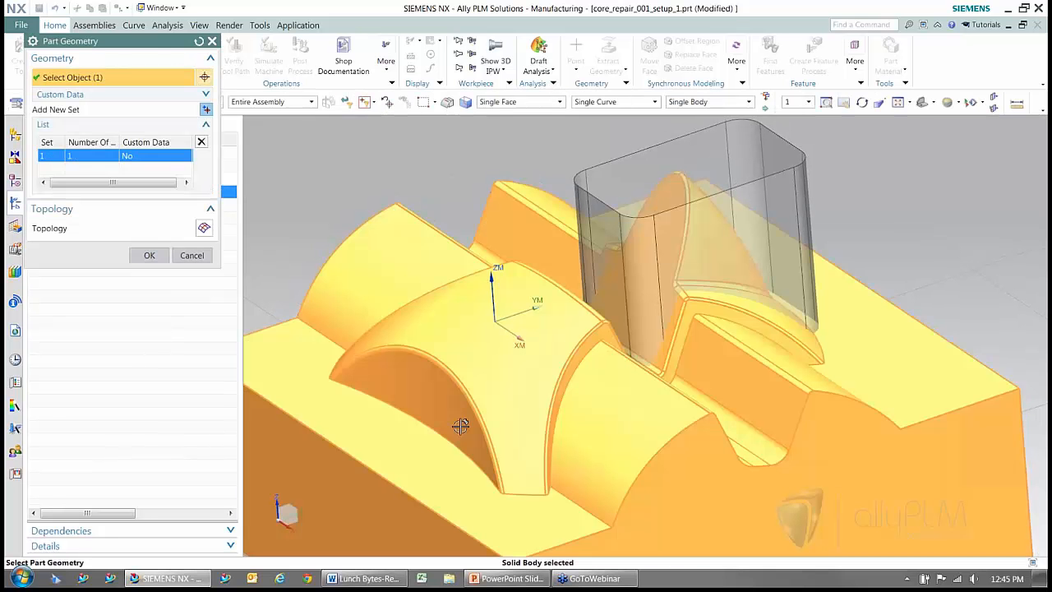
pyautogui.click(149, 255)
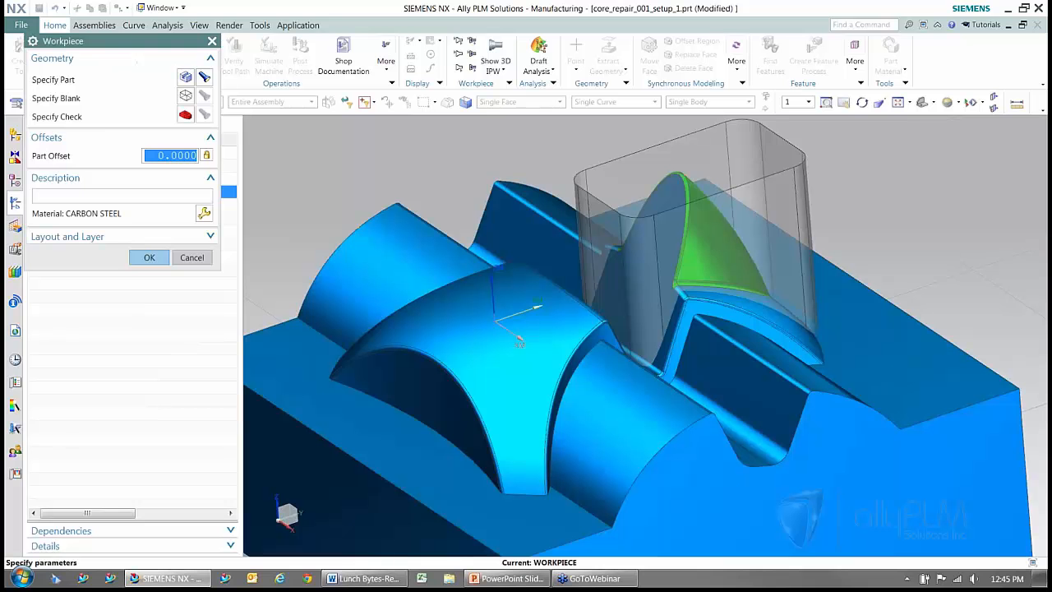
# Assign the transparent rounded block around the green surface as the blank geometry and accept the workpiece
pyautogui.click(186, 95)
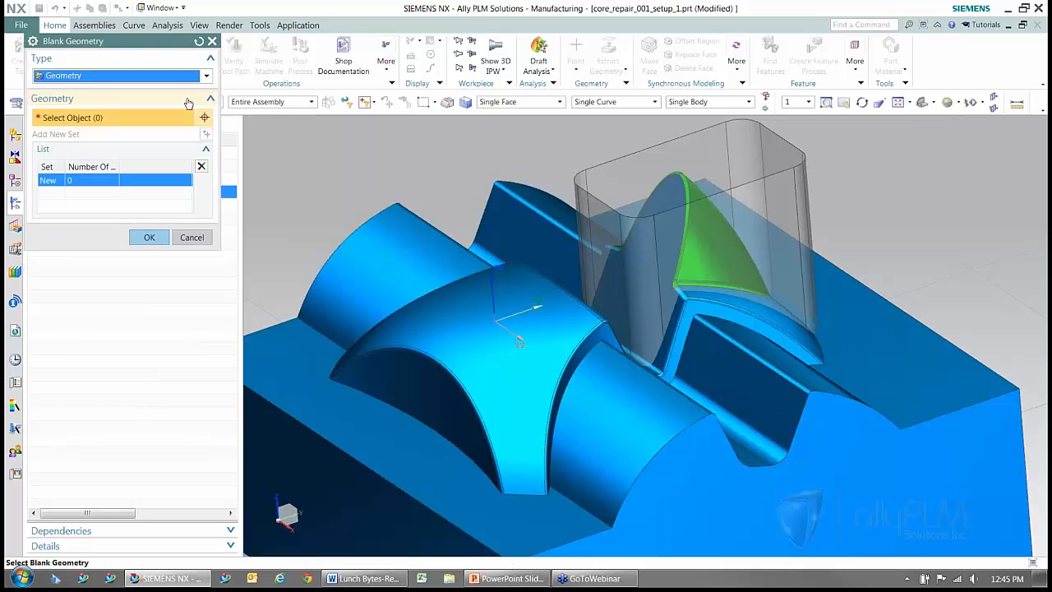
pyautogui.click(719, 168)
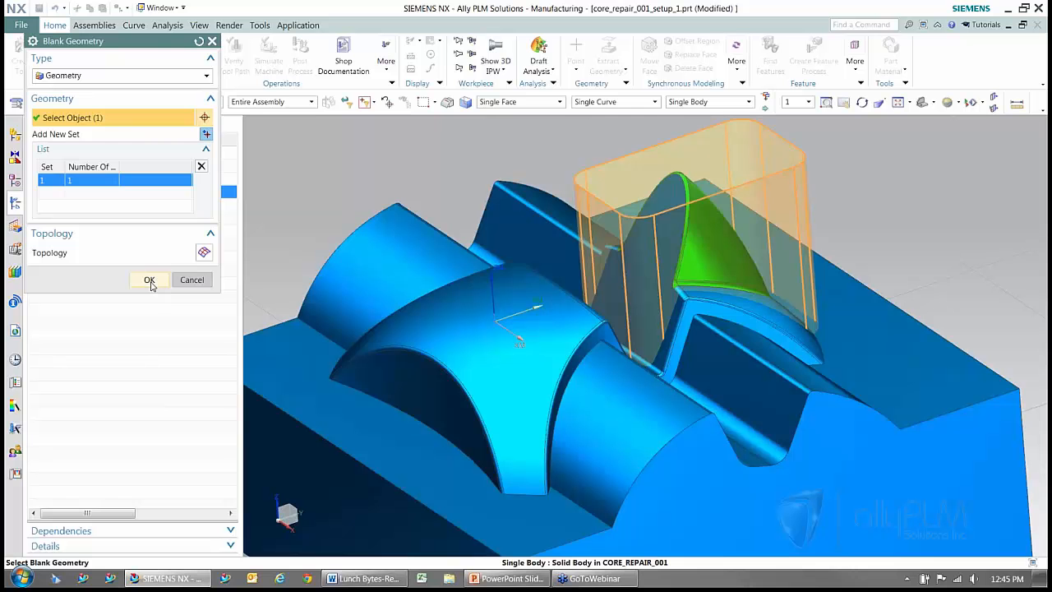
pyautogui.click(150, 281)
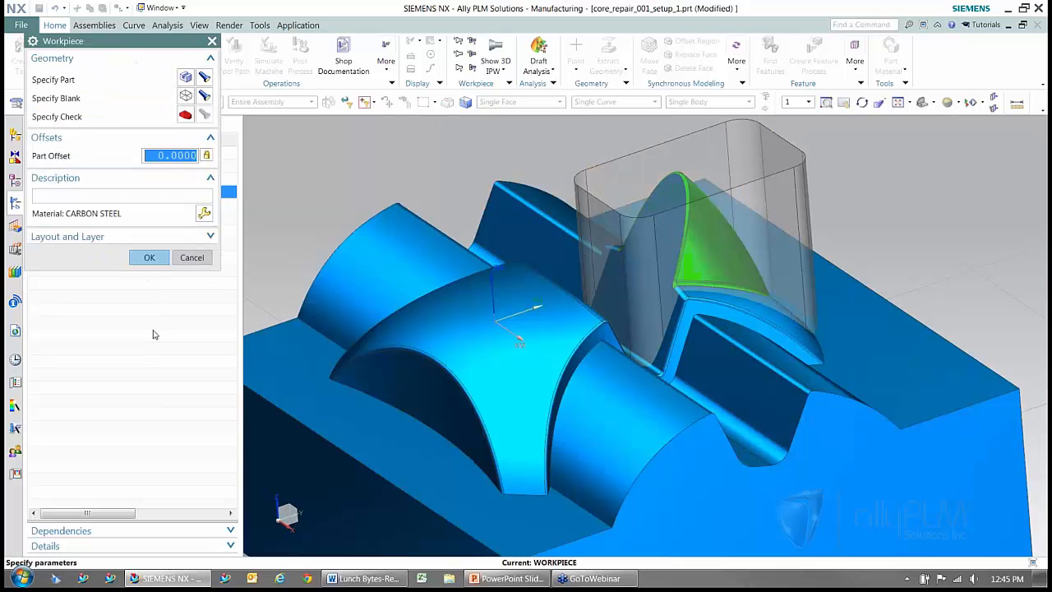
pyautogui.click(149, 257)
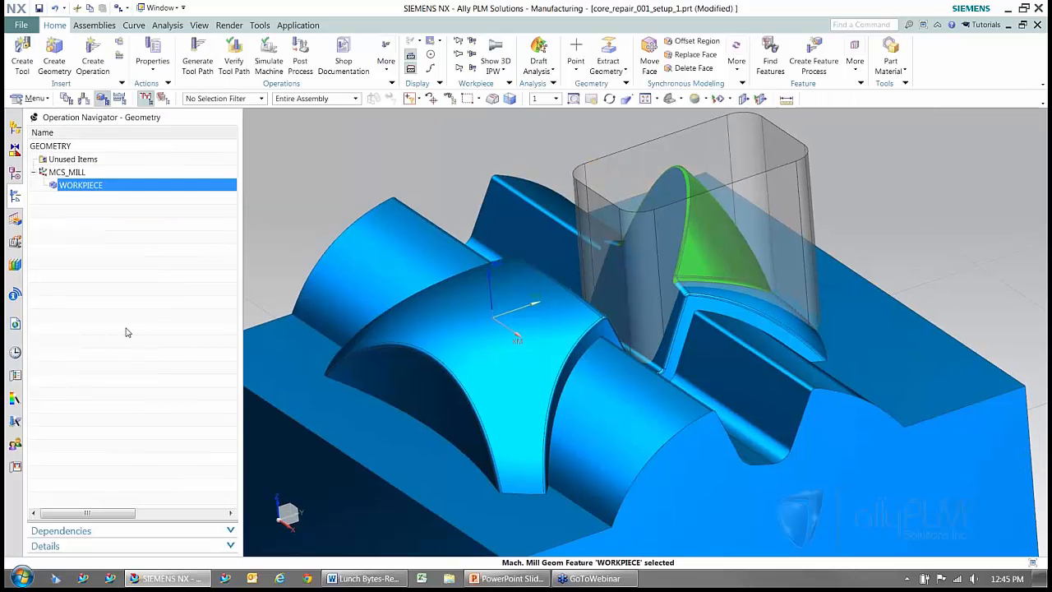
# Create a Cavity Mill operation in program 1234 with the 10MM_MILL tool, WORKPIECE geometry and the MILL_ROUGH method
pyautogui.click(93, 53)
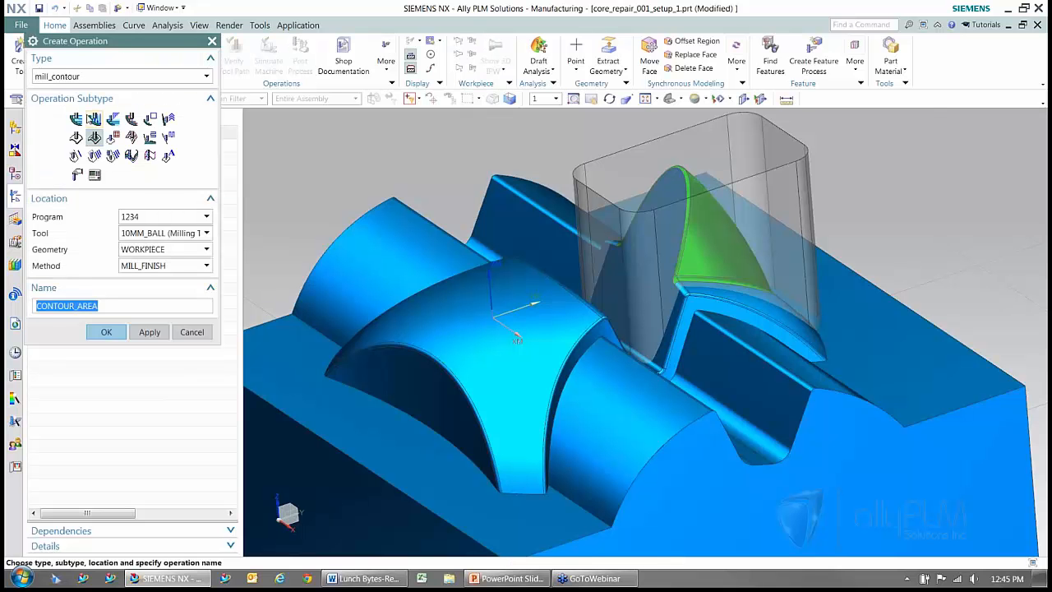
pyautogui.click(76, 119)
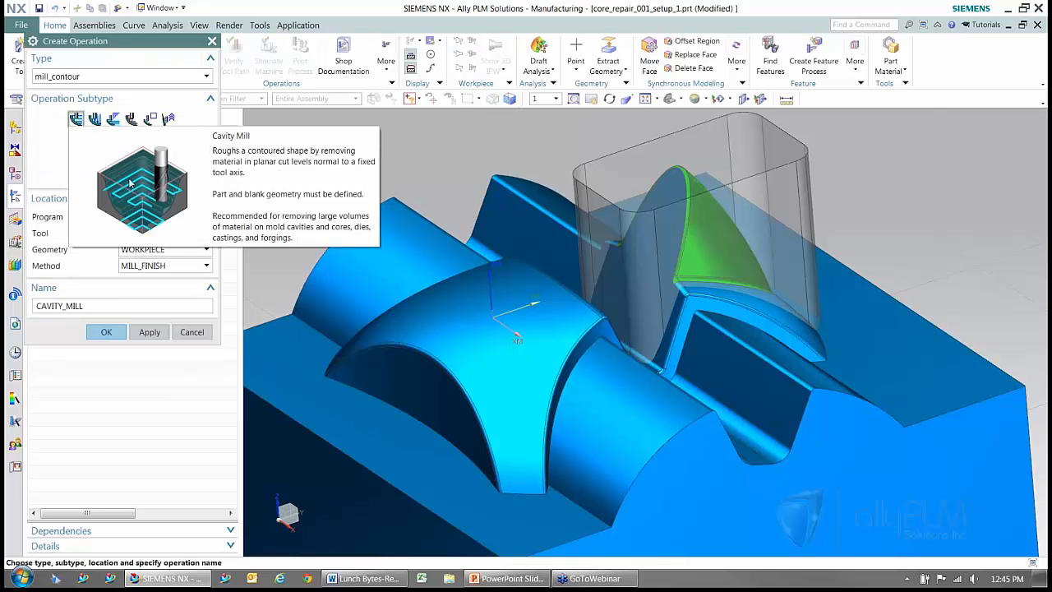
pyautogui.click(148, 234)
pyautogui.click(149, 256)
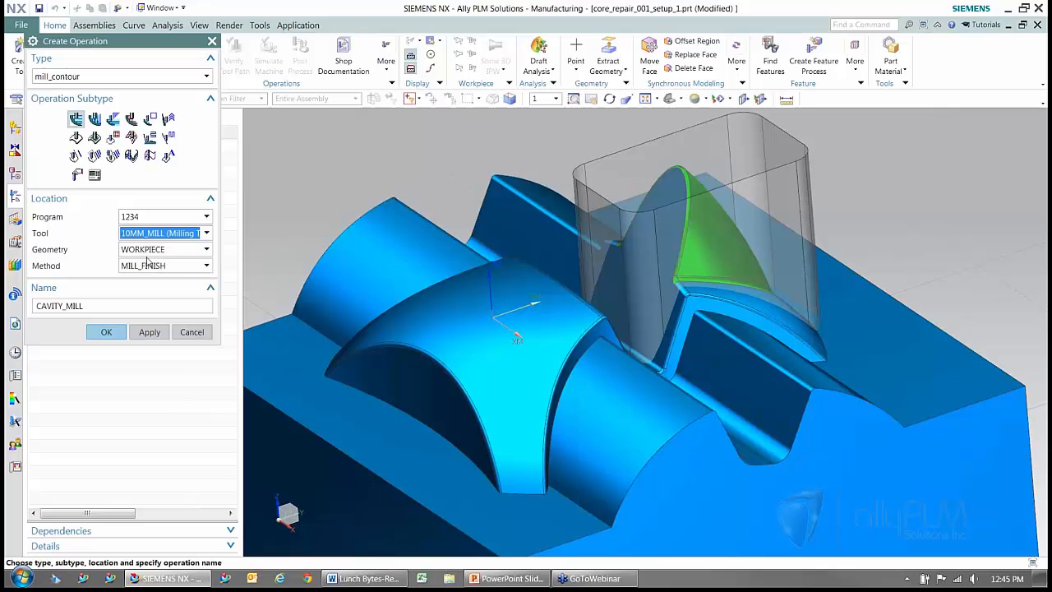
pyautogui.click(151, 265)
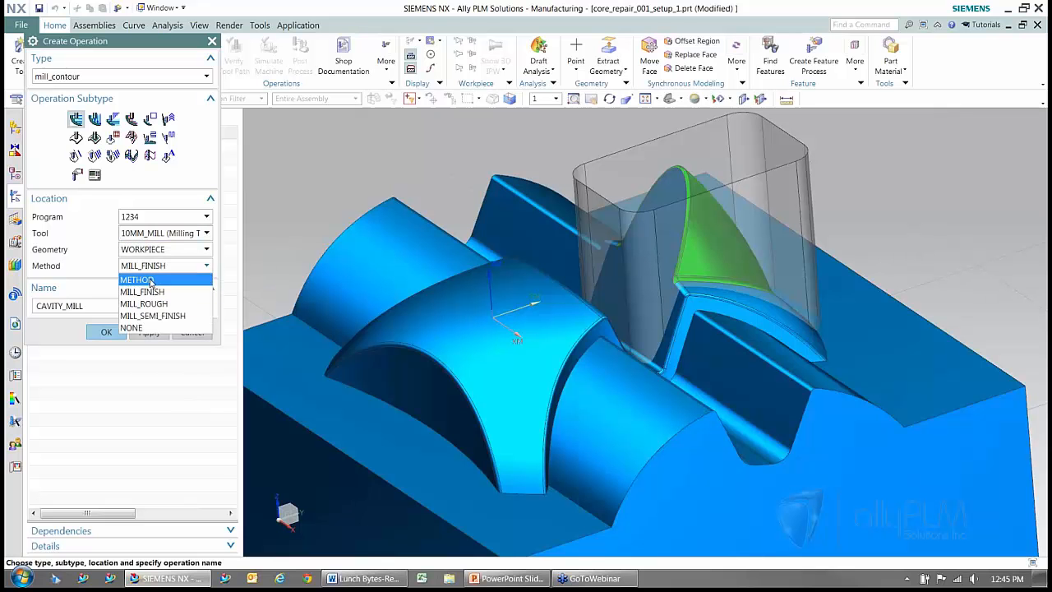
pyautogui.click(145, 301)
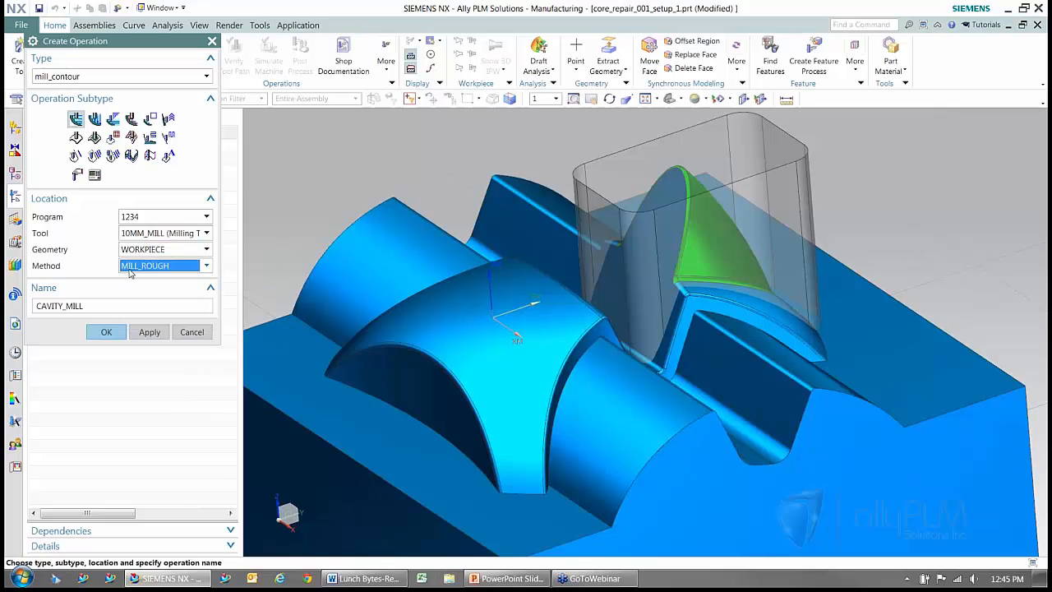
pyautogui.click(115, 336)
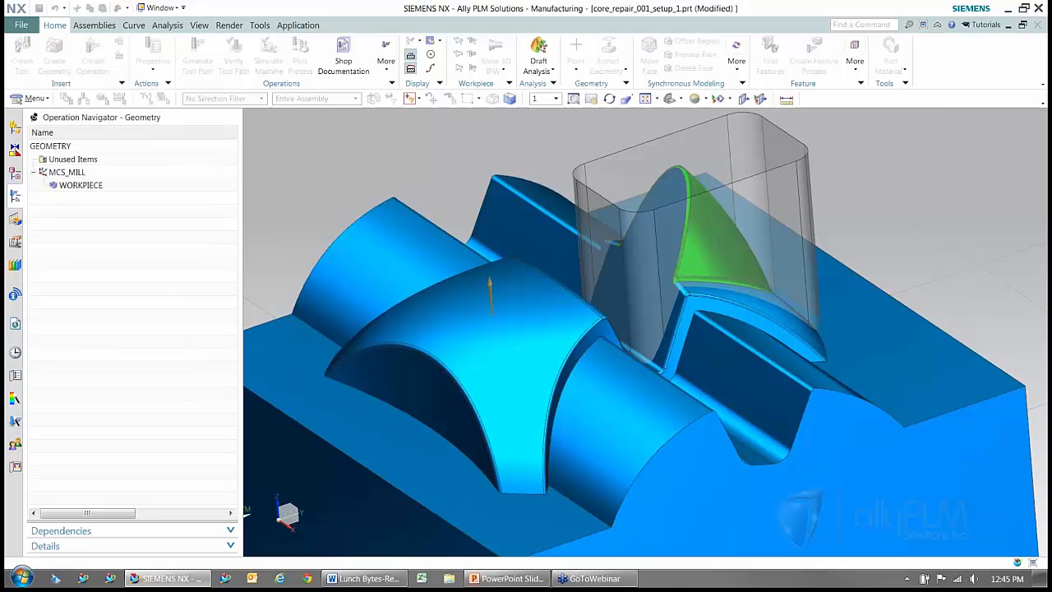
# Set the cavity mill cut pattern to Follow Periphery and the maximum distance per cut to 2 mm
pyautogui.click(158, 264)
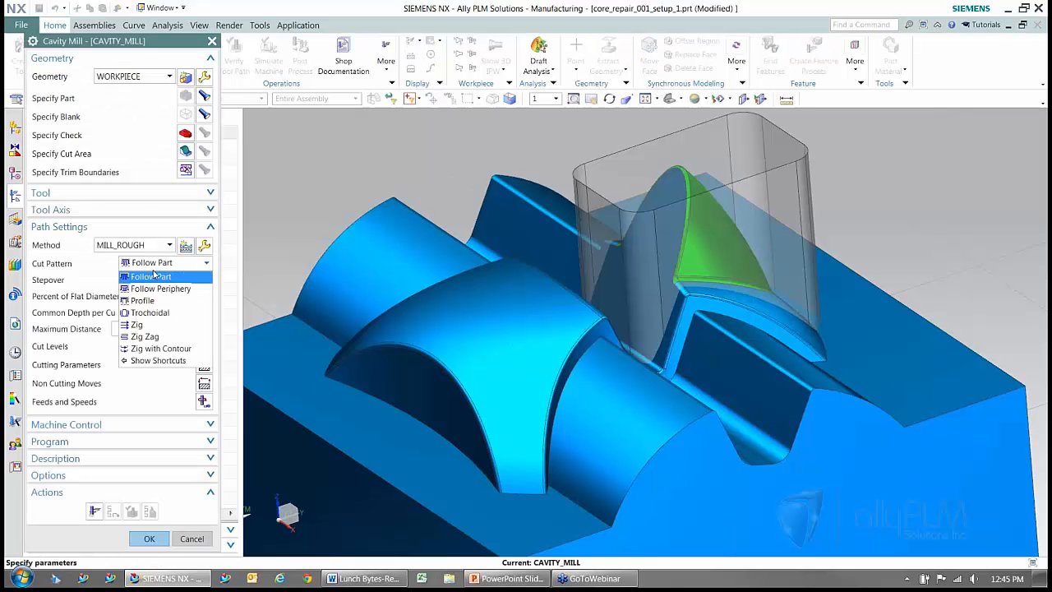
pyautogui.click(156, 289)
pyautogui.click(149, 330)
pyautogui.write('2')
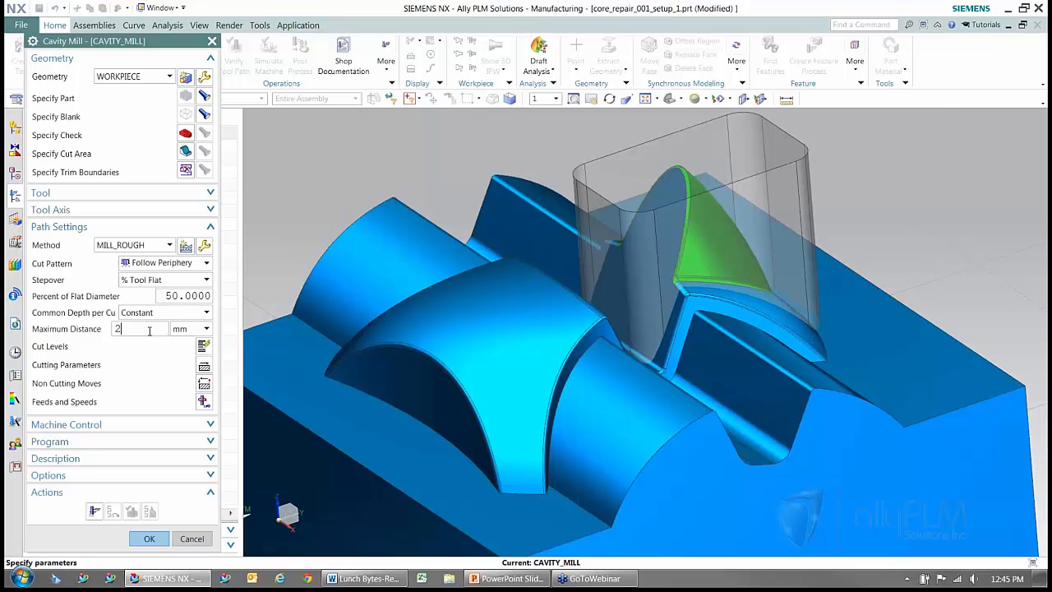
# Generate the cavity mill tool path, inspect its levels around the green surface from several sides, and accept the operation
pyautogui.click(94, 511)
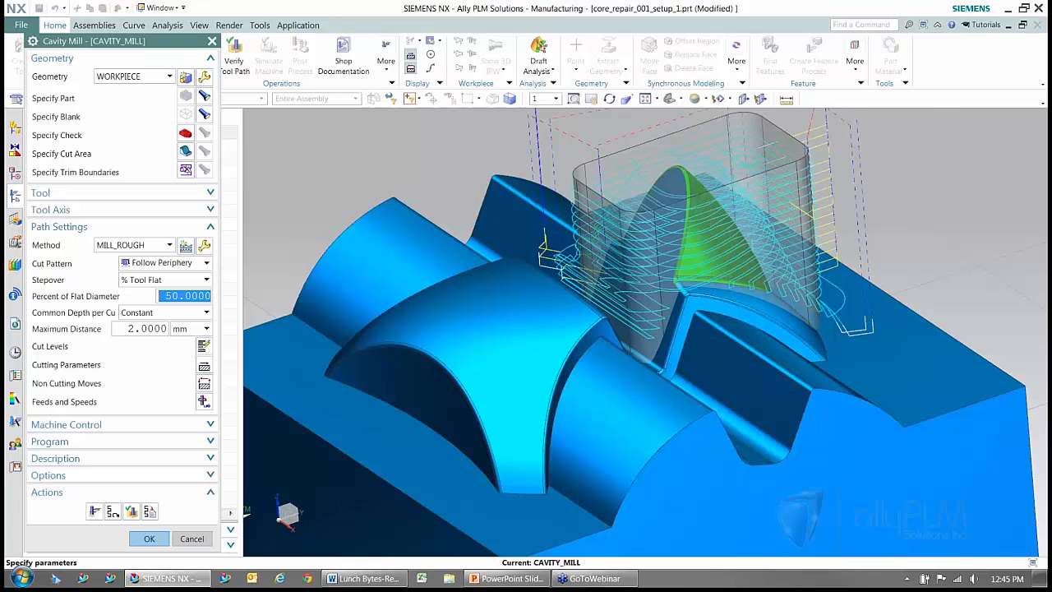
pyautogui.moveTo(643, 332); pyautogui.dragTo(613, 368, button='middle')
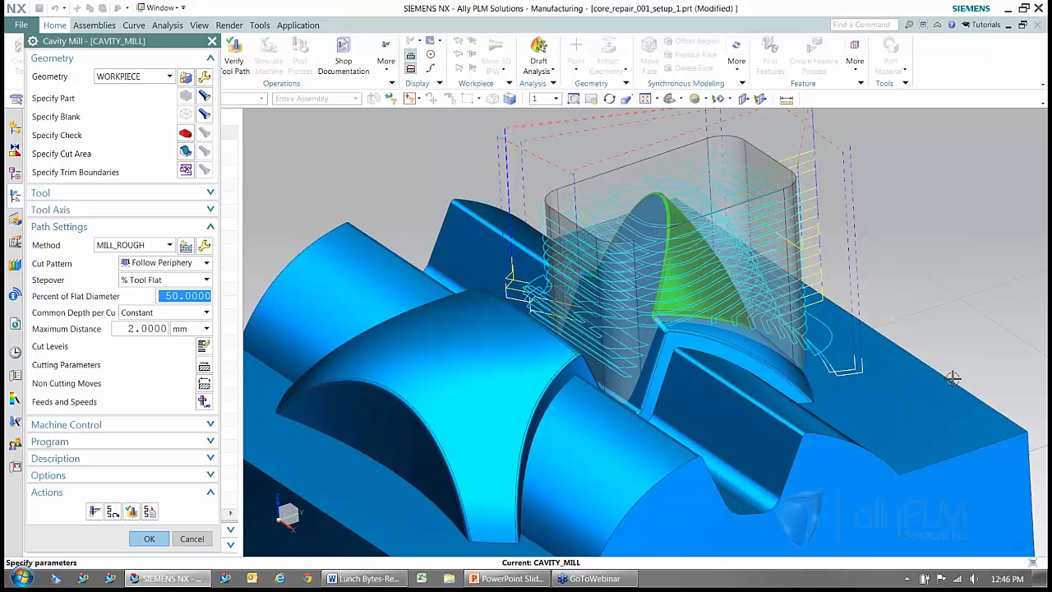
pyautogui.moveTo(777, 206); pyautogui.dragTo(740, 426, button='middle')
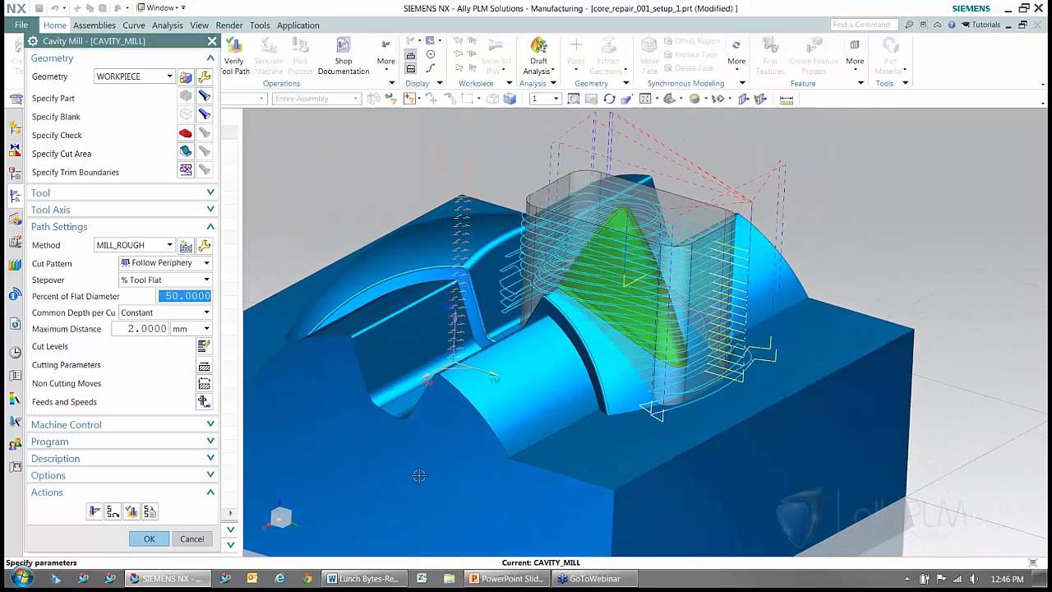
pyautogui.click(149, 538)
pyautogui.click(124, 312)
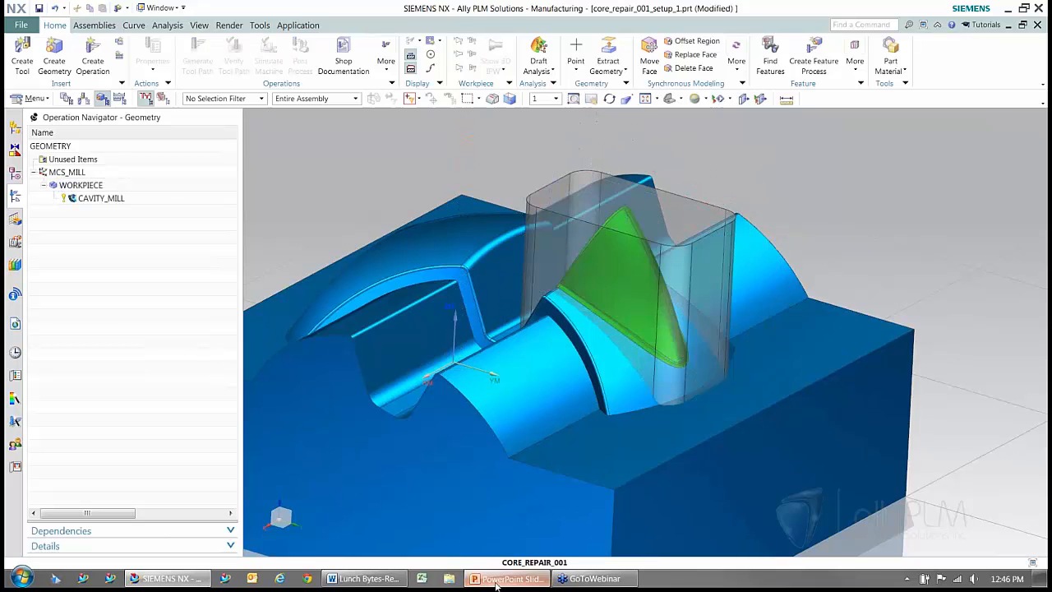
# Switch to the PowerPoint slide show and advance to the slide on blank geometry with multiple bodies
pyautogui.click(510, 578)
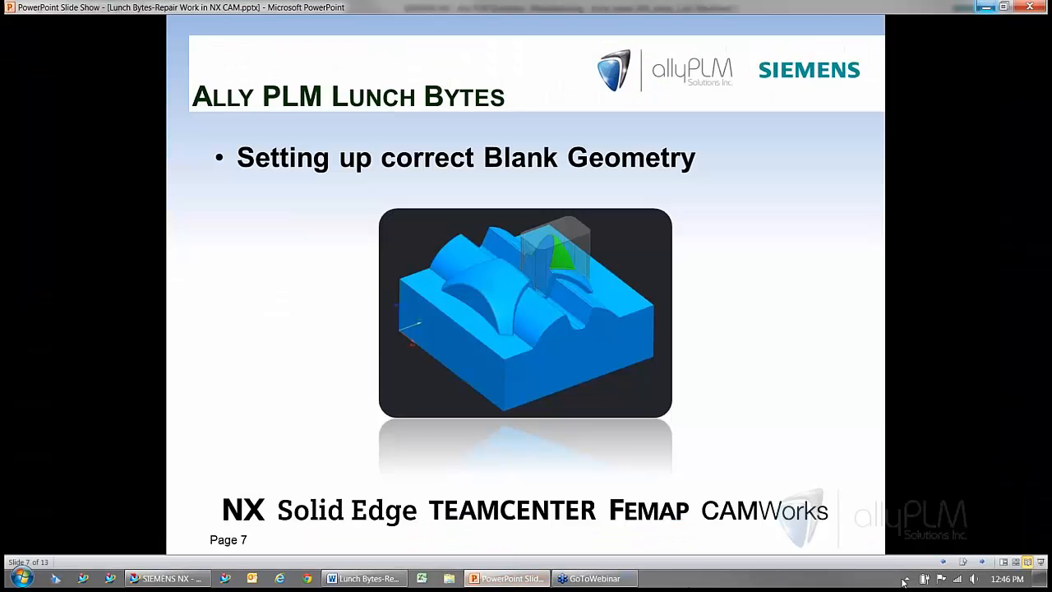
pyautogui.click(982, 561)
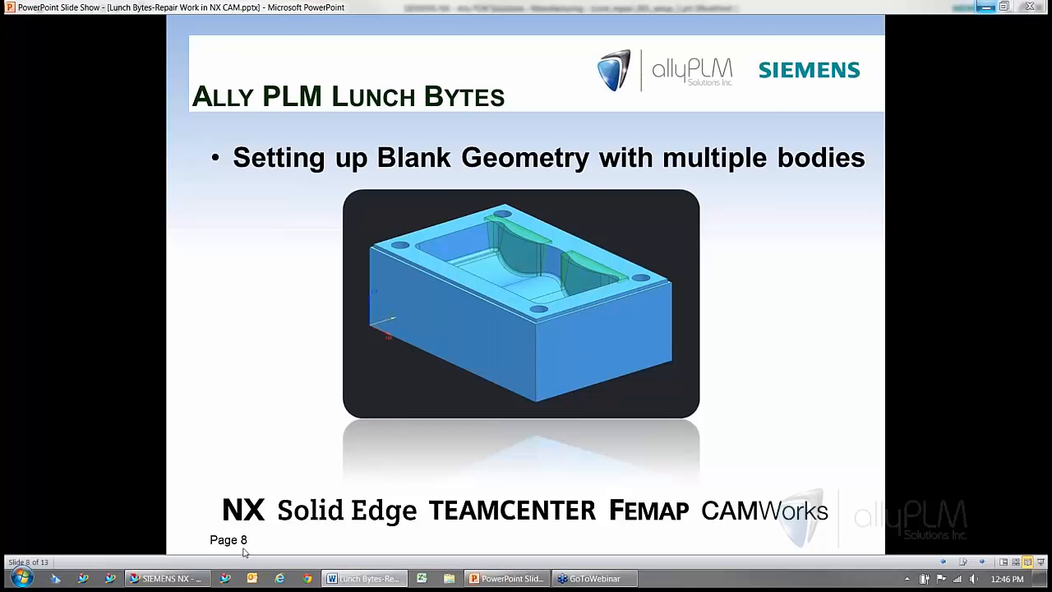
# Switch to NX, display repair_002_setup_1.prt, and examine the two green weld bodies inside the cavity from several angles
pyautogui.click(167, 578)
pyautogui.click(160, 7)
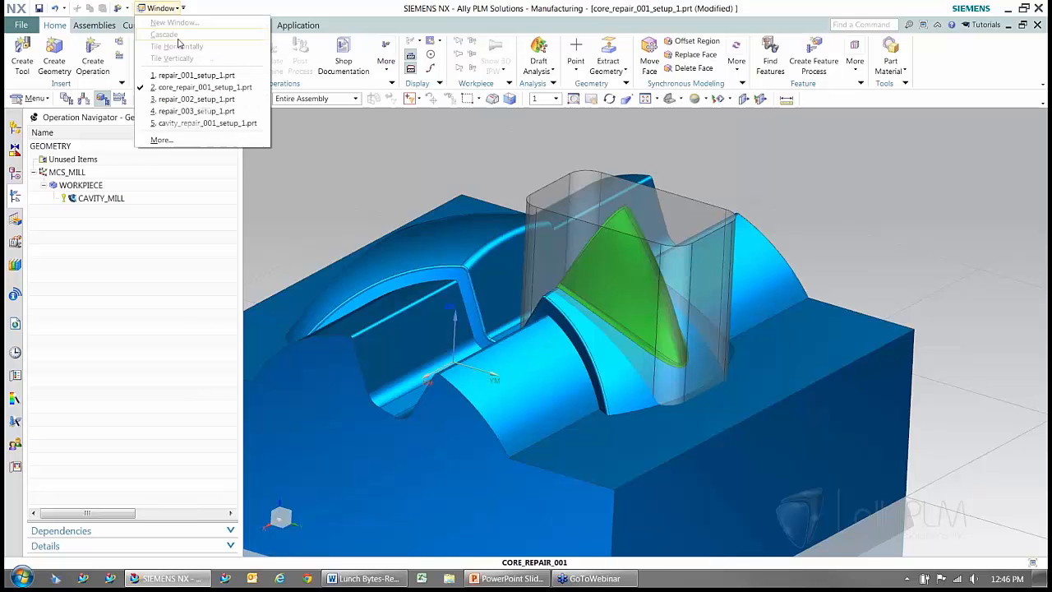
pyautogui.click(189, 97)
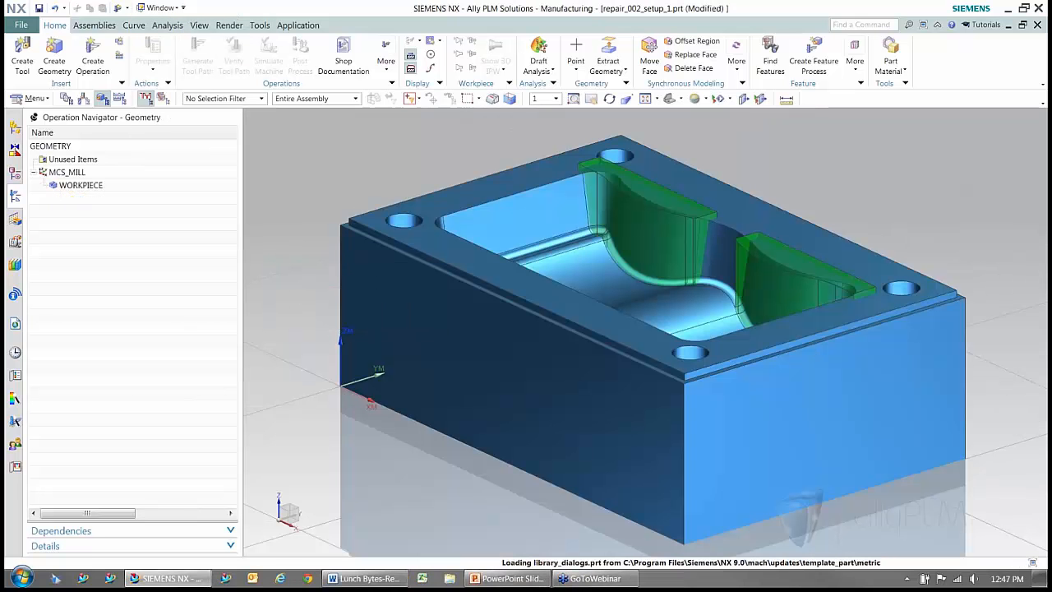
pyautogui.scroll(1, 497, 310)
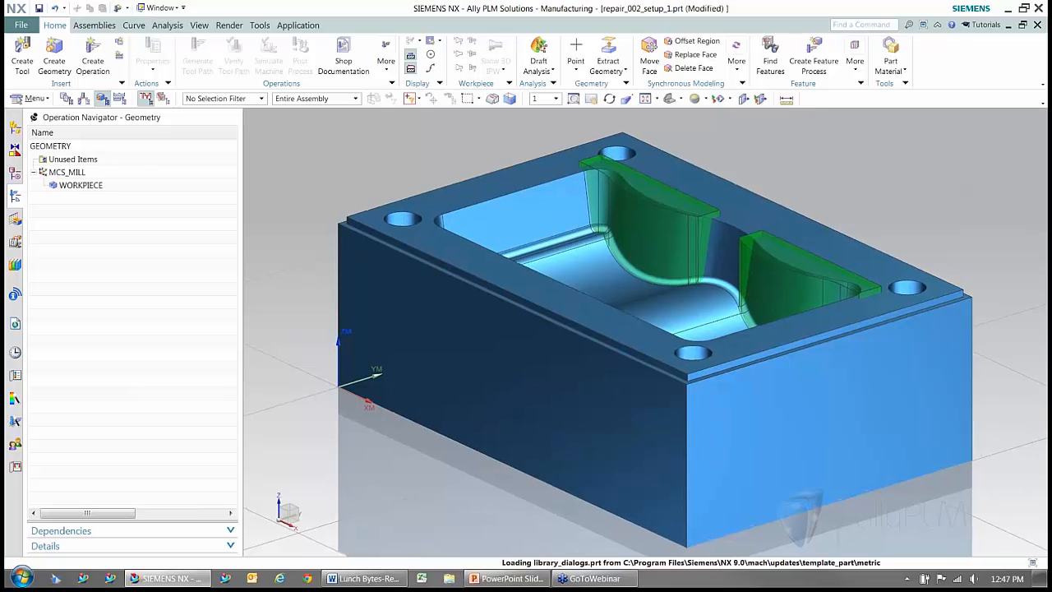
pyautogui.moveTo(655, 328); pyautogui.dragTo(677, 353, button='middle')
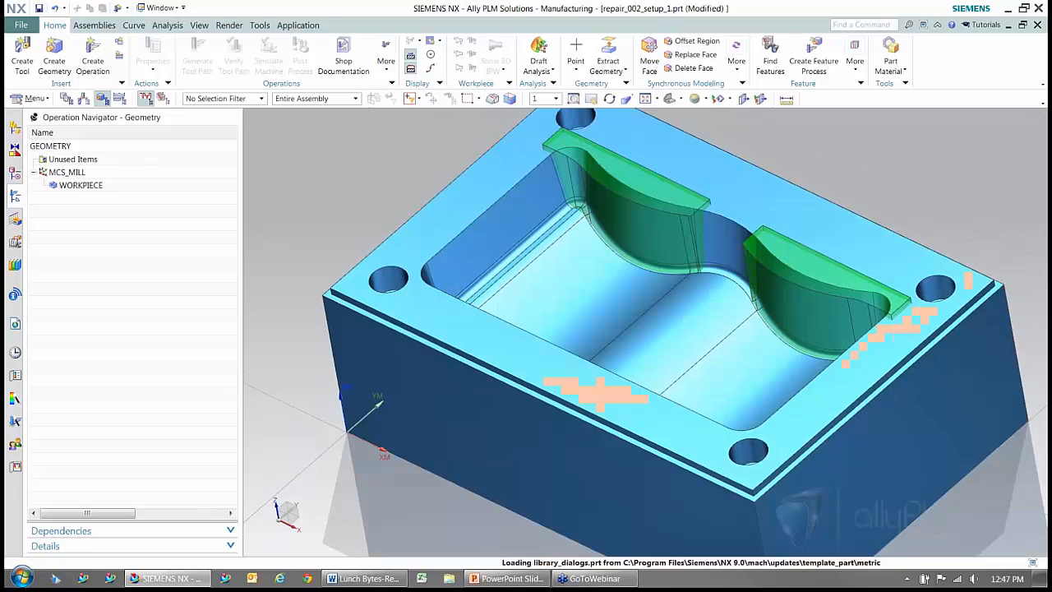
pyautogui.moveTo(667, 356); pyautogui.dragTo(664, 360, button='middle')
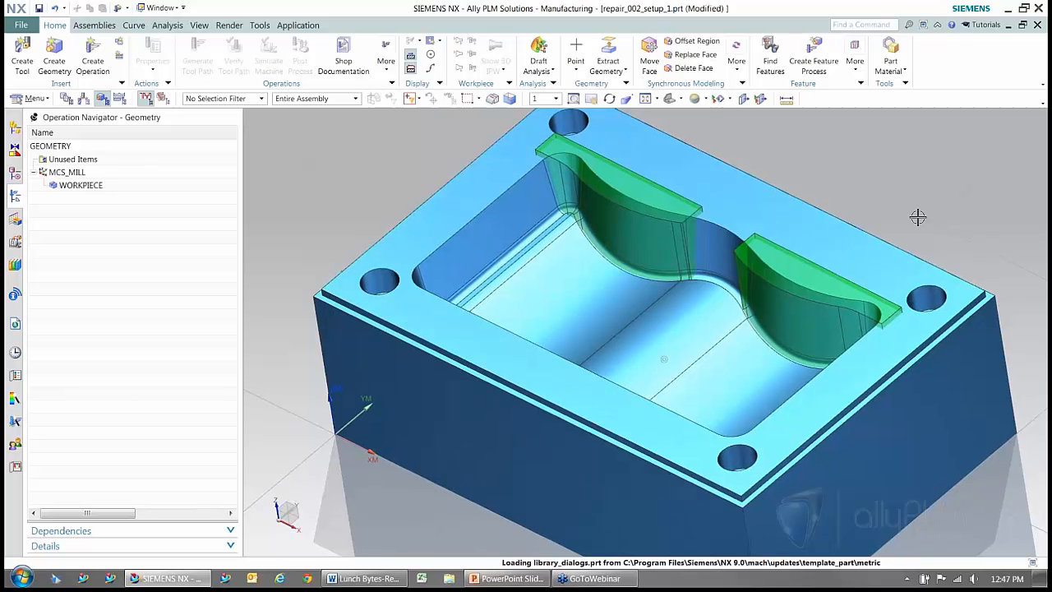
pyautogui.moveTo(918, 217); pyautogui.dragTo(942, 194, button='middle')
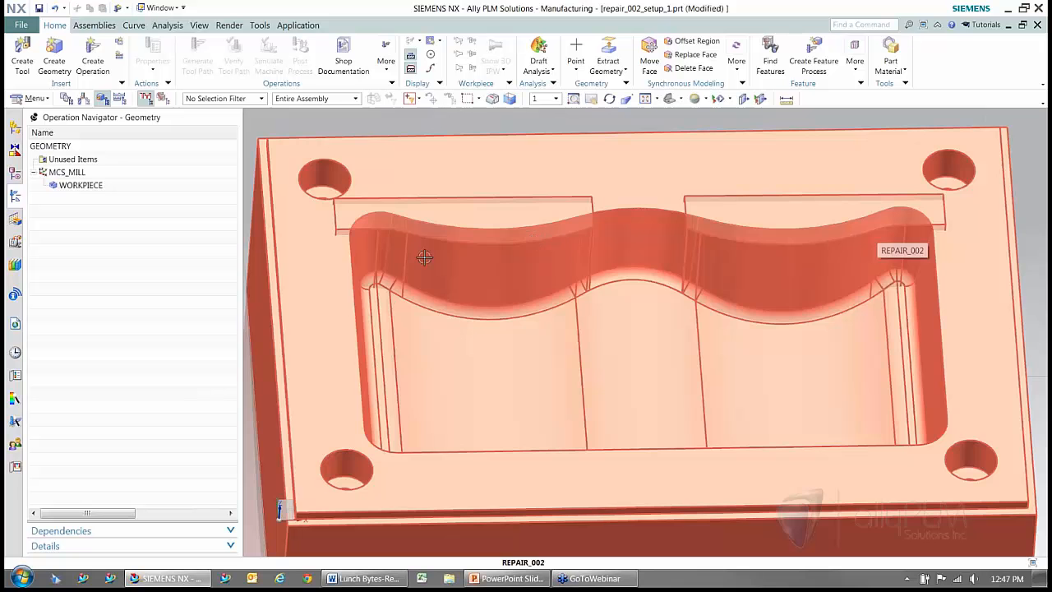
pyautogui.moveTo(926, 256)
pyautogui.mouseDown(button='middle')
pyautogui.moveTo(846, 137)
pyautogui.moveTo(925, 139)
pyautogui.moveTo(883, 151)
pyautogui.moveTo(970, 284)
pyautogui.moveTo(985, 249)
pyautogui.moveTo(924, 223)
pyautogui.mouseUp(button='middle')
pyautogui.moveTo(1032, 247); pyautogui.dragTo(989, 209, button='middle')
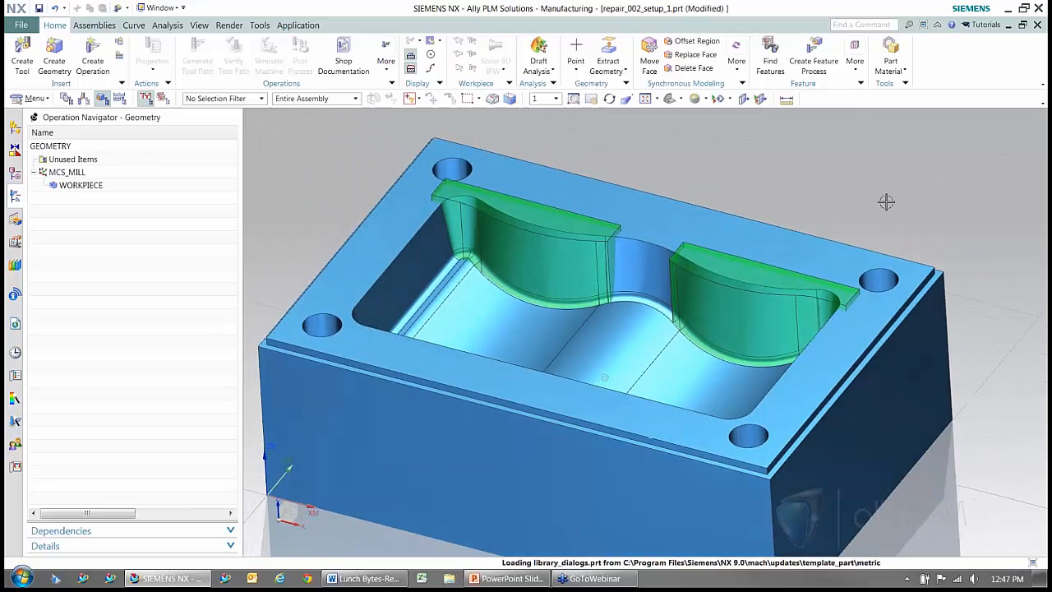
# Edit WORKPIECE and specify the blue cavity block as its part geometry
pyautogui.doubleClick(82, 186)
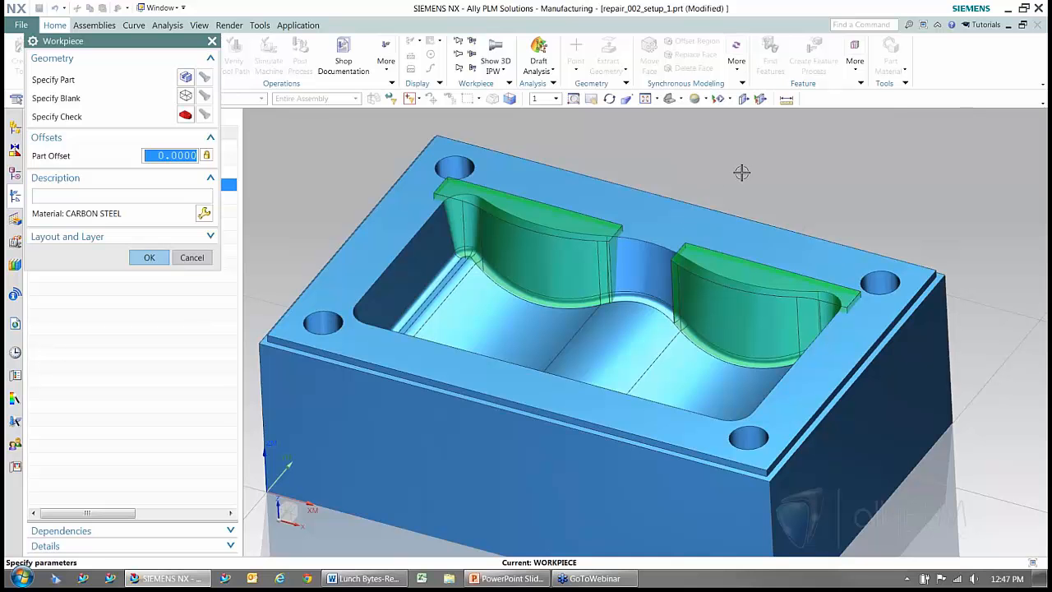
pyautogui.click(186, 79)
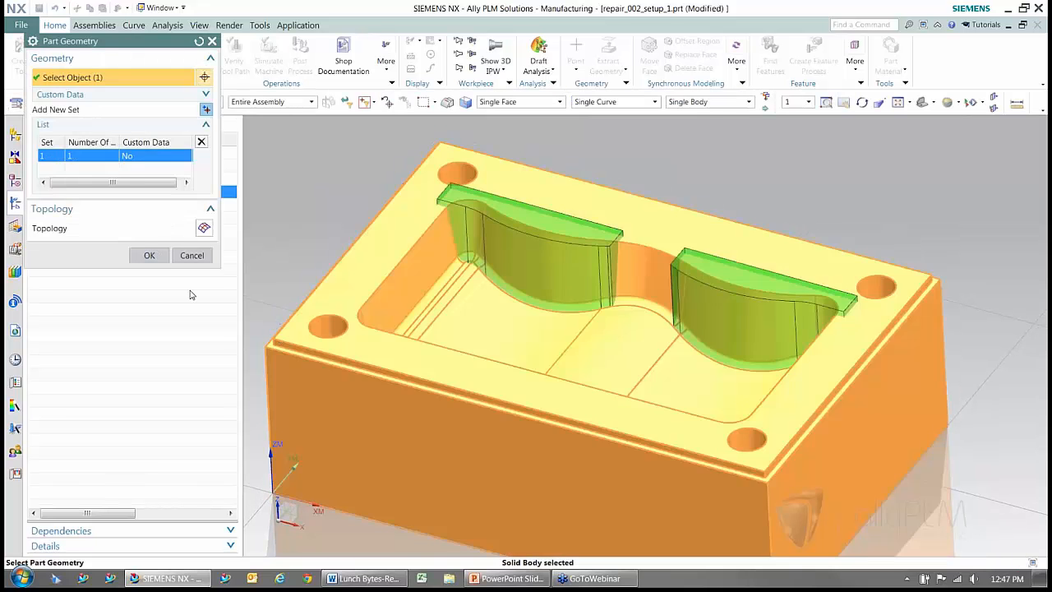
pyautogui.click(162, 260)
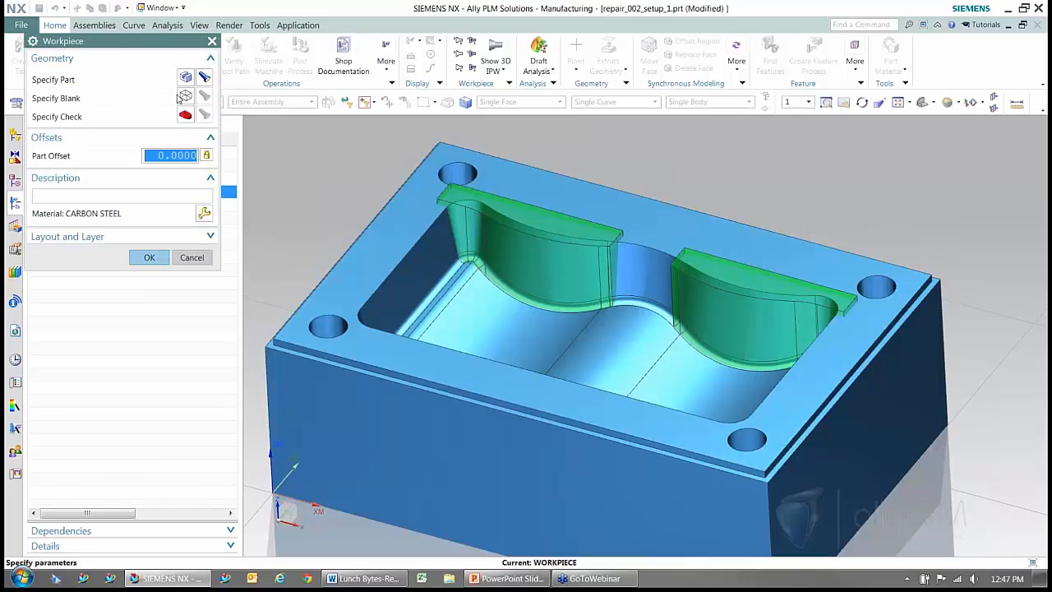
# Specify both green weld bodies together as the WORKPIECE blank geometry and accept the workpiece
pyautogui.click(185, 97)
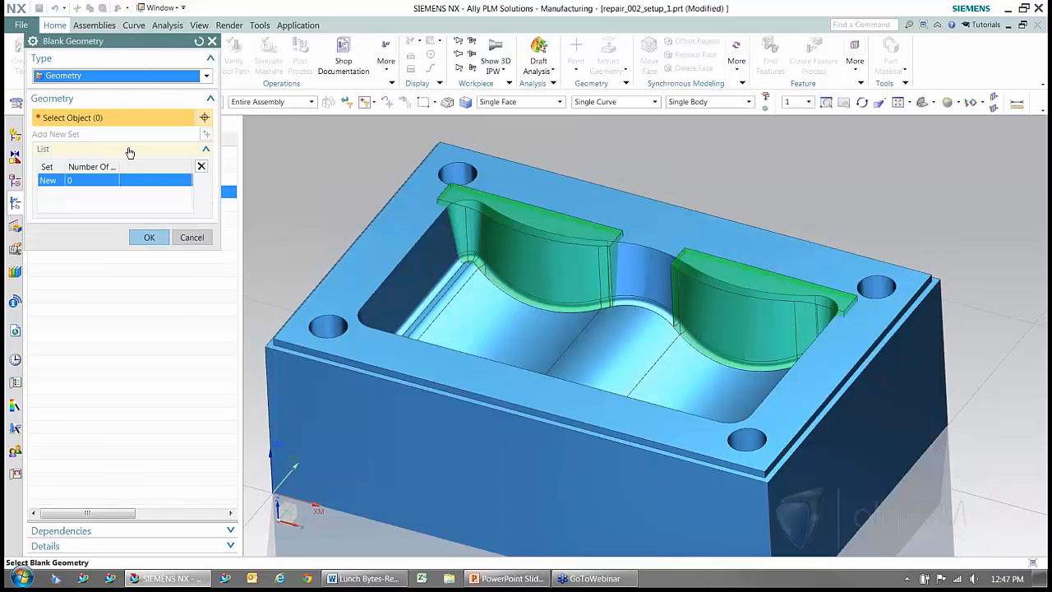
pyautogui.click(542, 258)
pyautogui.click(737, 285)
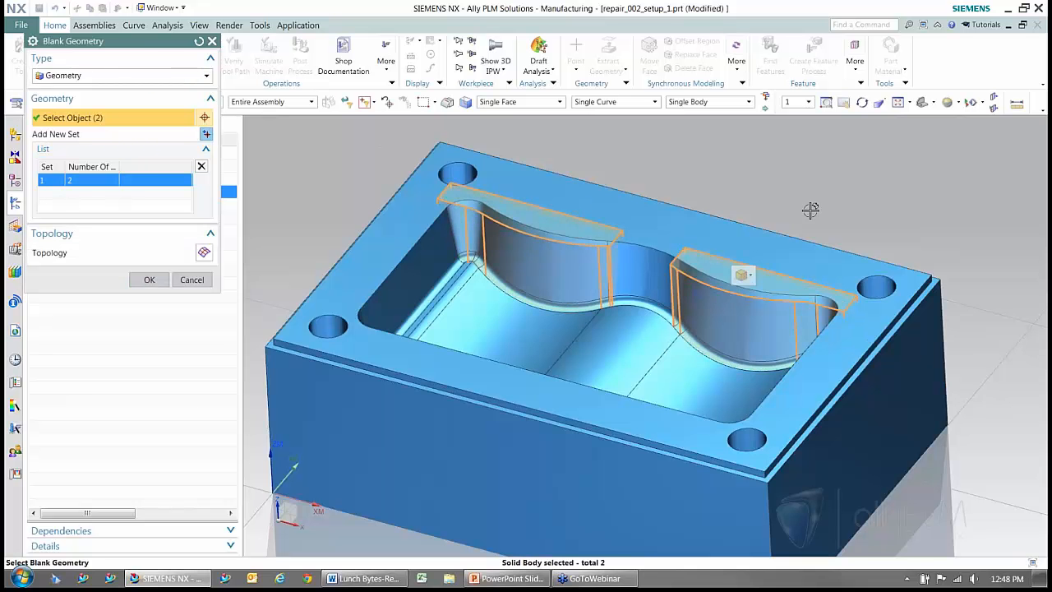
pyautogui.moveTo(811, 210); pyautogui.dragTo(901, 217, button='middle')
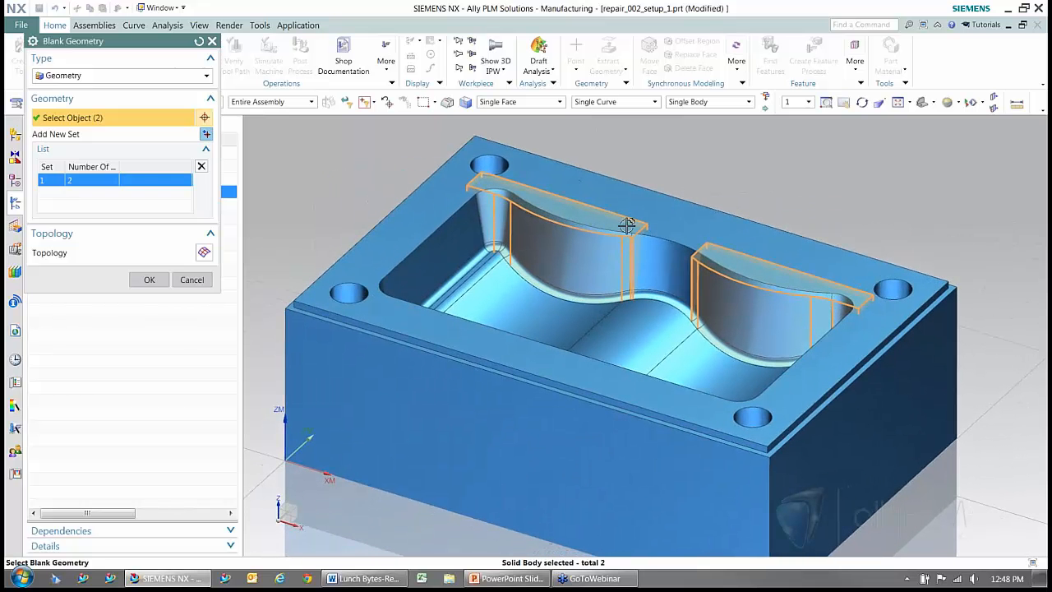
pyautogui.click(149, 279)
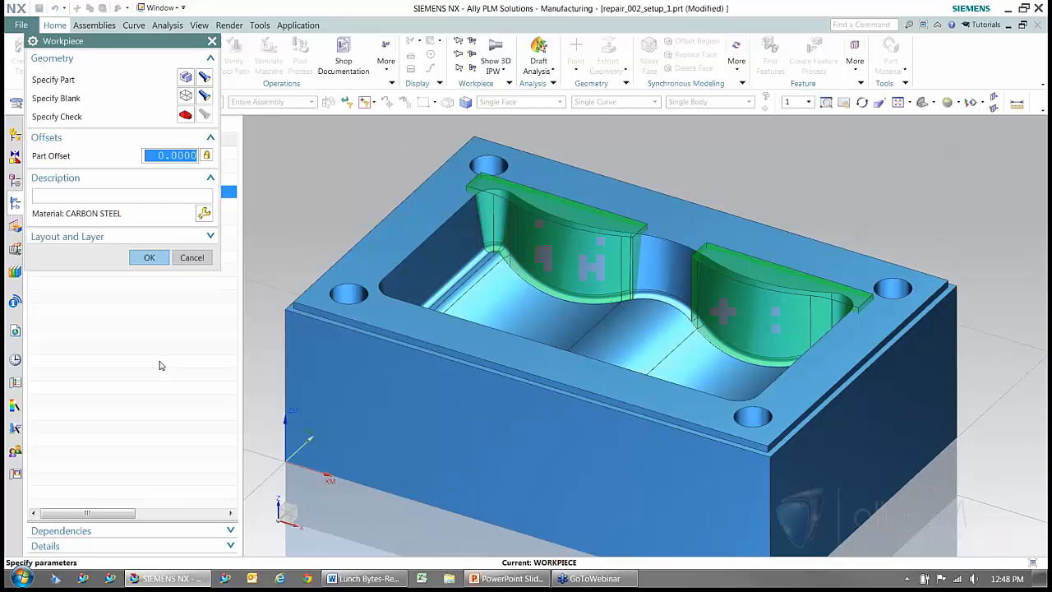
pyautogui.click(165, 263)
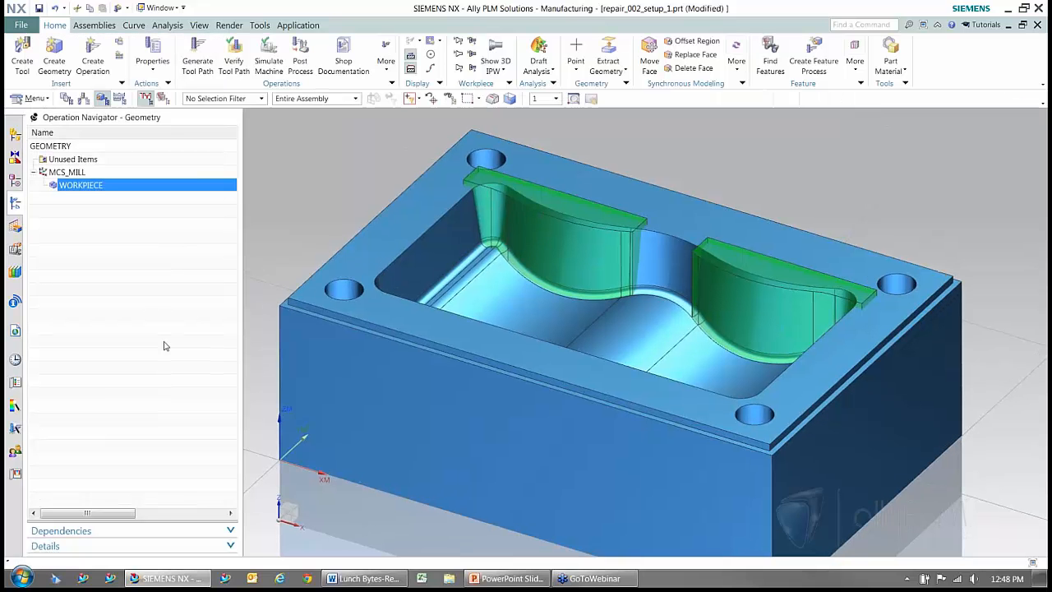
# Create a Cavity Mill operation in program 1234 with the 20_INSERT_CUTTER tool, WORKPIECE and MILL_ROUGH, with a 2 mm maximum distance per cut
pyautogui.click(94, 66)
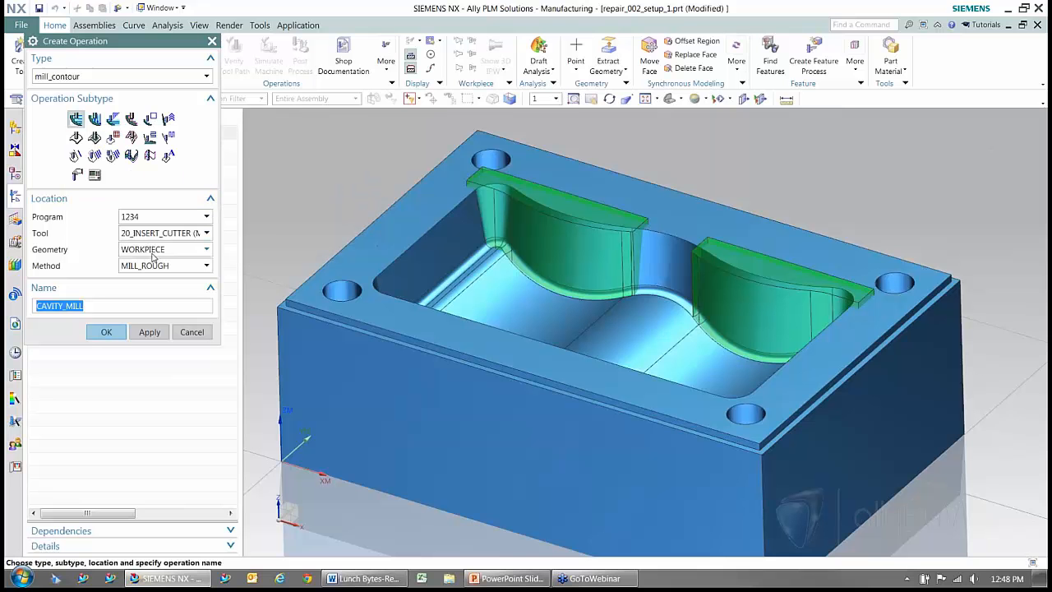
pyautogui.click(106, 327)
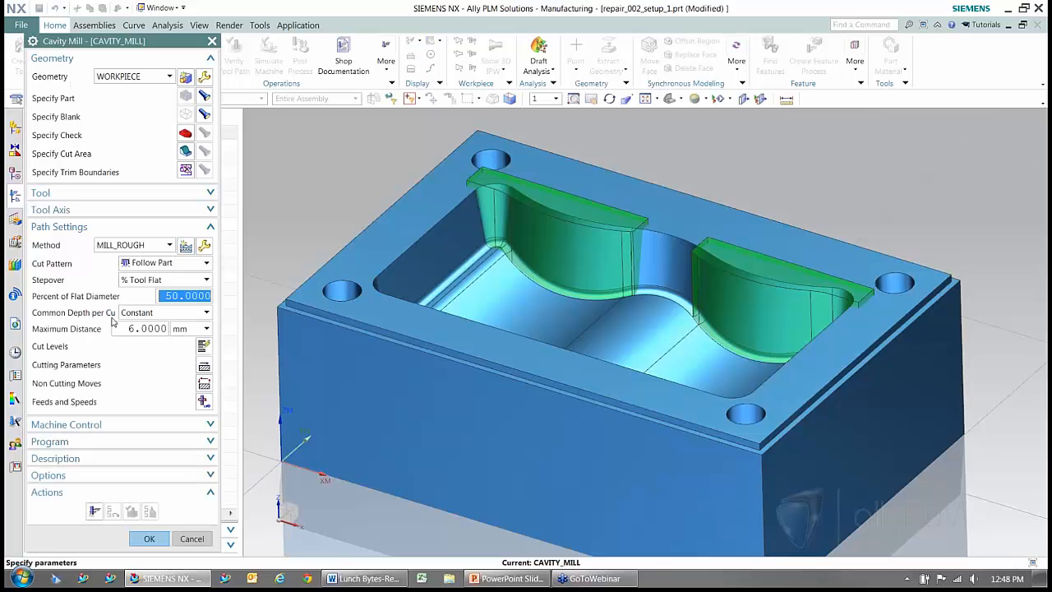
pyautogui.click(138, 330)
pyautogui.write('2')
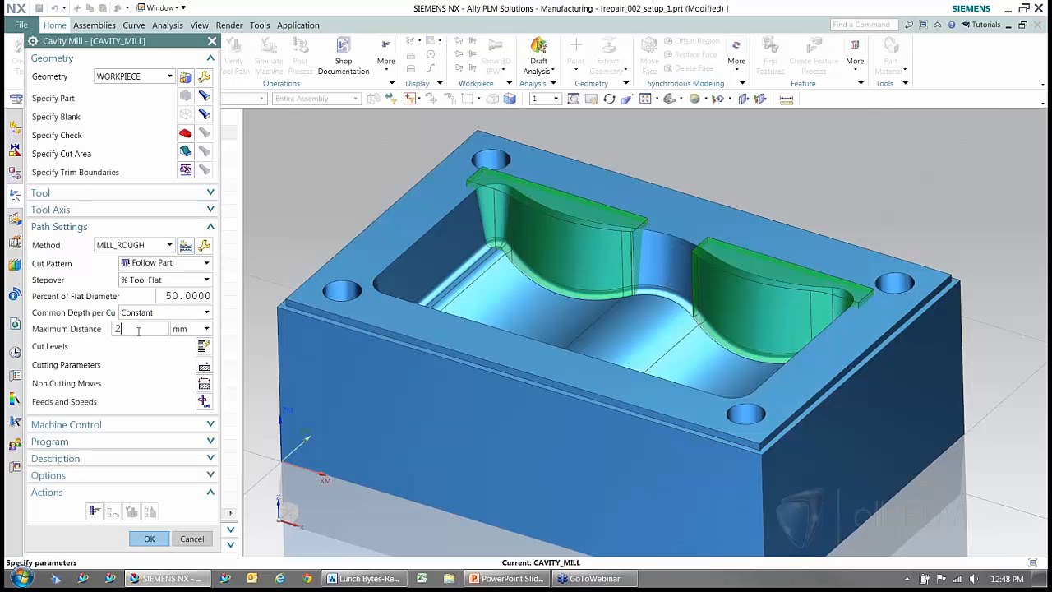
# Generate the cavity mill tool path, inspect the cuts over both weld bodies and at the block corner, and accept the operation
pyautogui.click(94, 511)
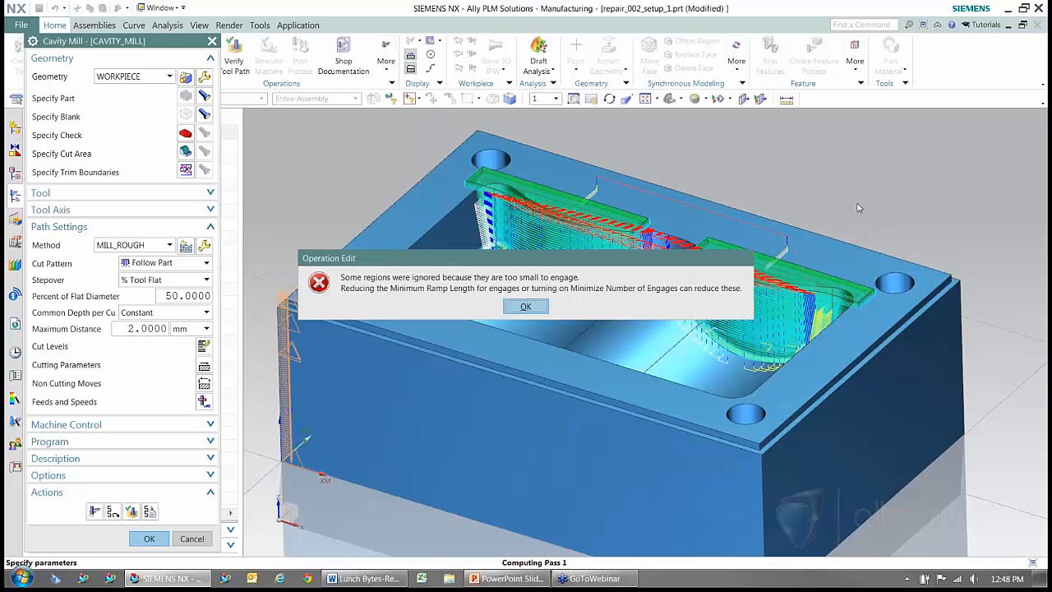
pyautogui.click(526, 307)
pyautogui.moveTo(836, 369); pyautogui.dragTo(737, 305, button='middle')
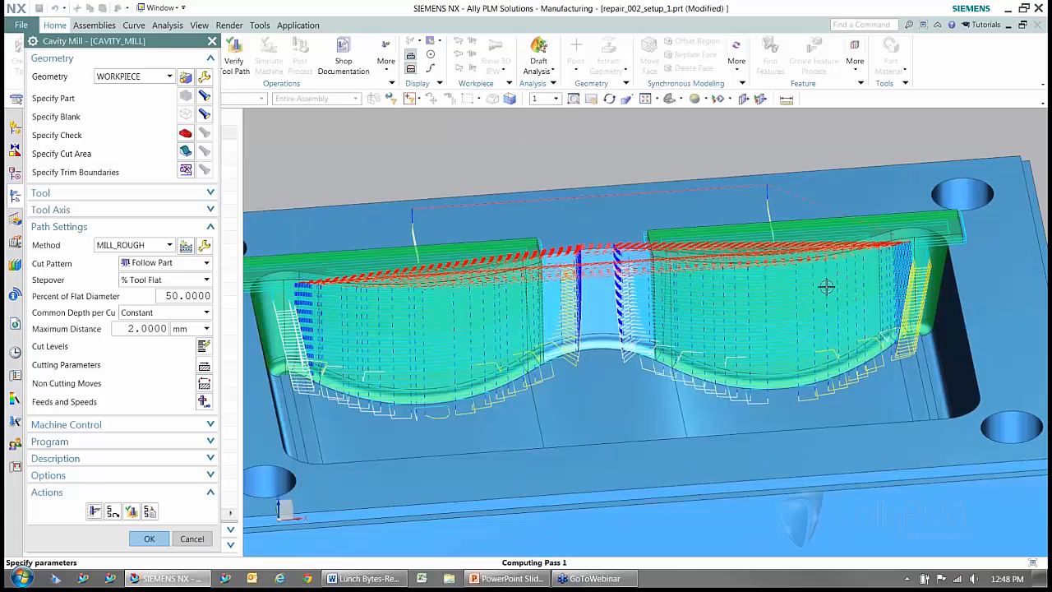
pyautogui.moveTo(826, 287); pyautogui.dragTo(660, 284, button='middle')
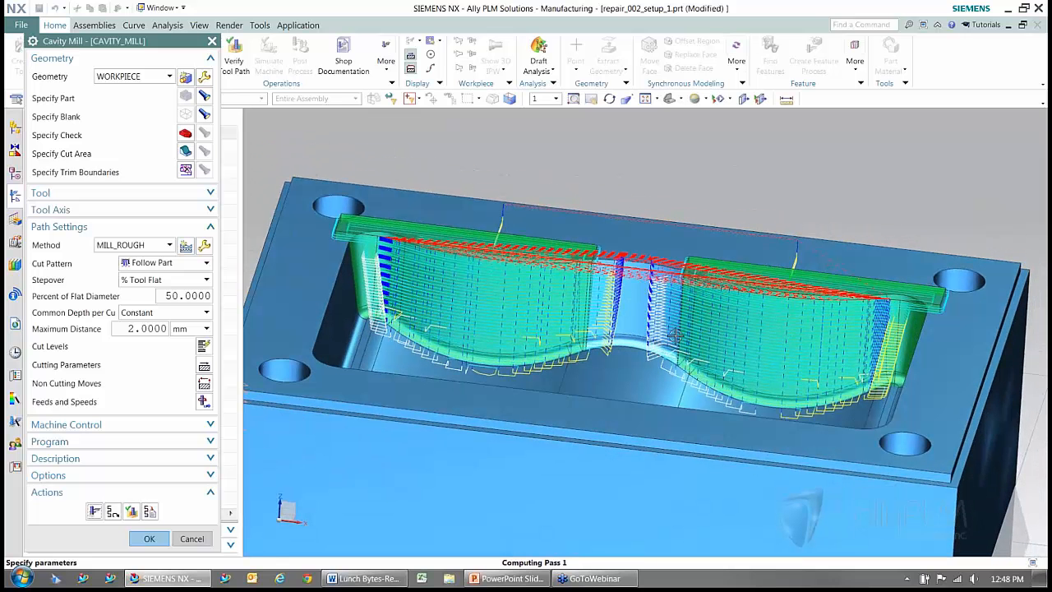
pyautogui.moveTo(605, 368); pyautogui.dragTo(925, 259, button='middle')
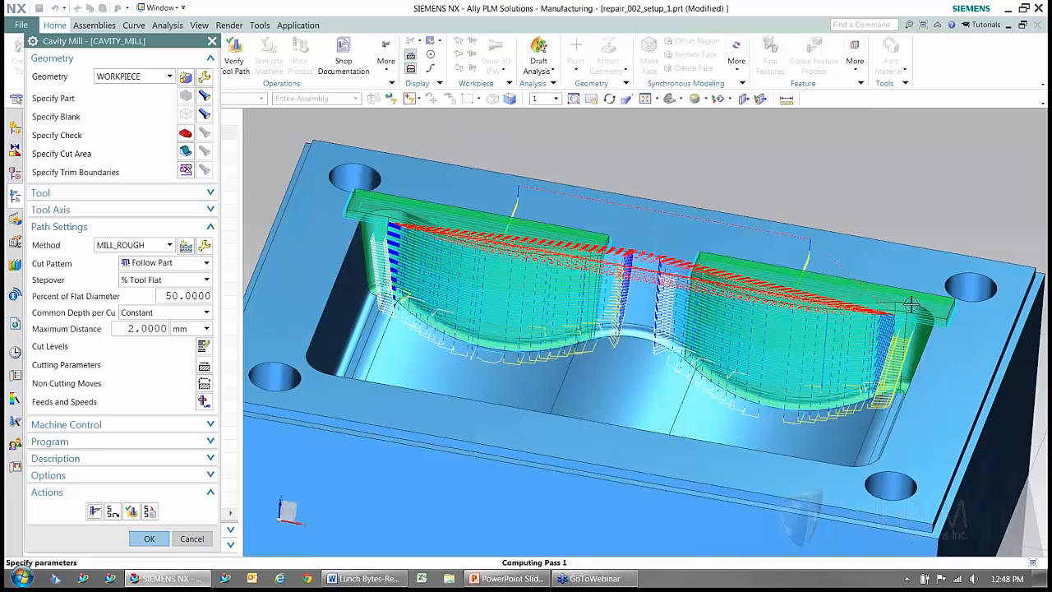
pyautogui.moveTo(904, 306); pyautogui.dragTo(635, 224, button='middle')
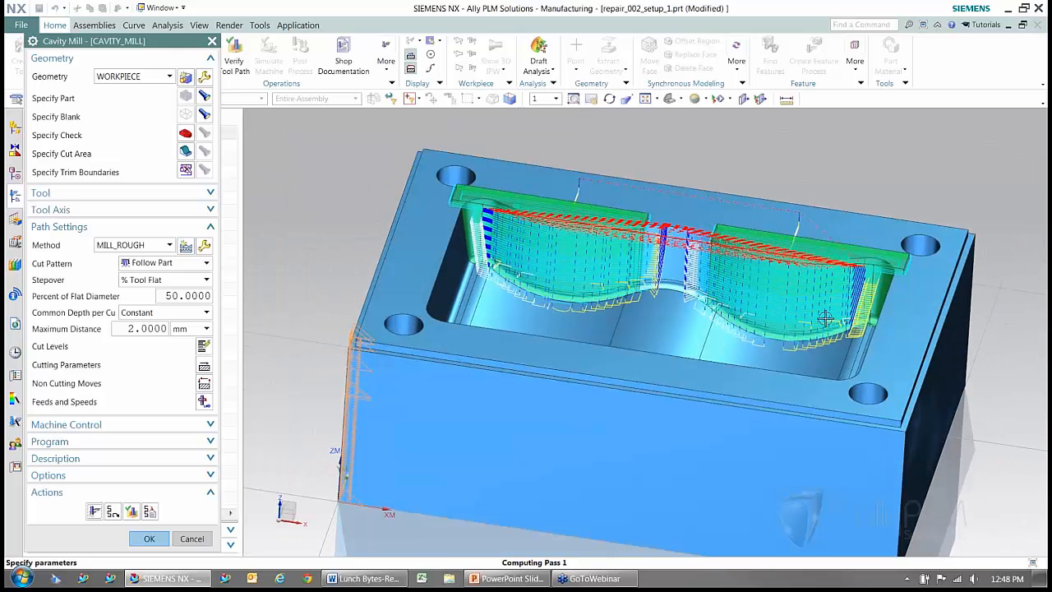
pyautogui.moveTo(824, 318); pyautogui.dragTo(601, 198, button='middle')
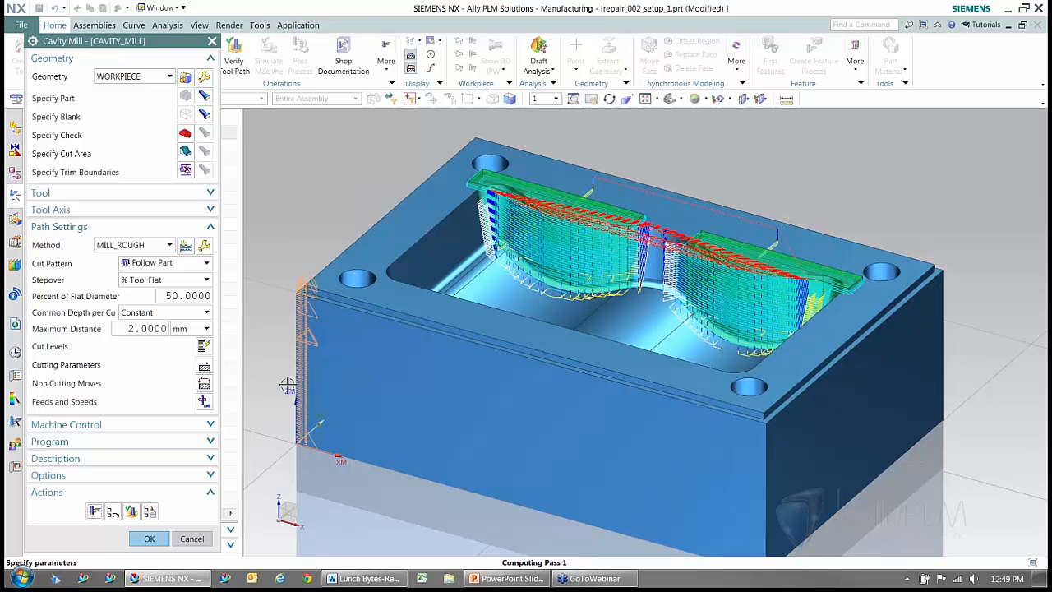
pyautogui.click(149, 538)
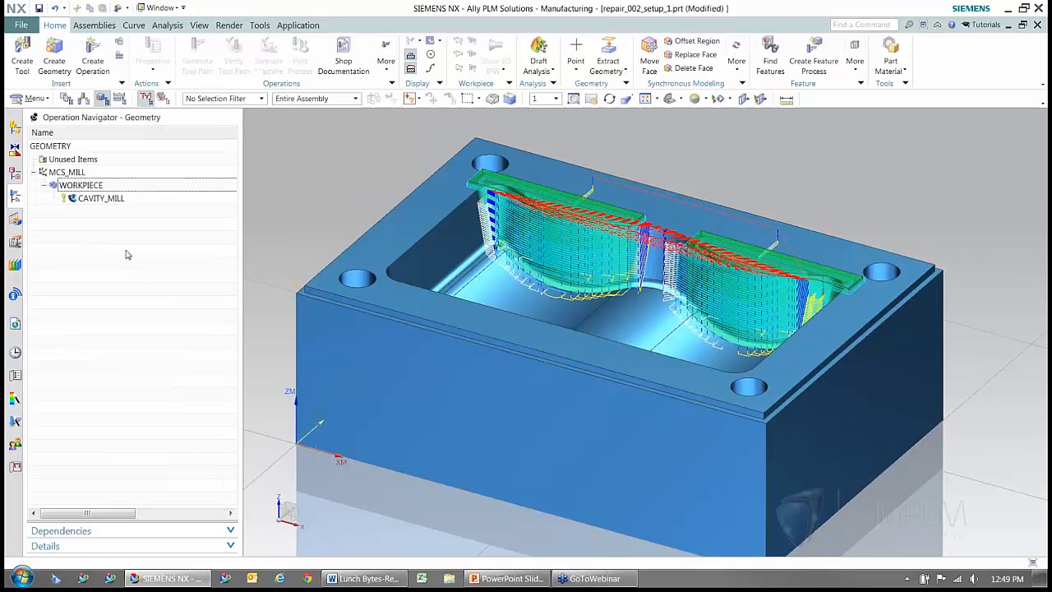
# Advance the PowerPoint slide show to the Mill Area geometry slide, and switch back to NX with repair_003_setup_1.prt displayed
pyautogui.click(493, 580)
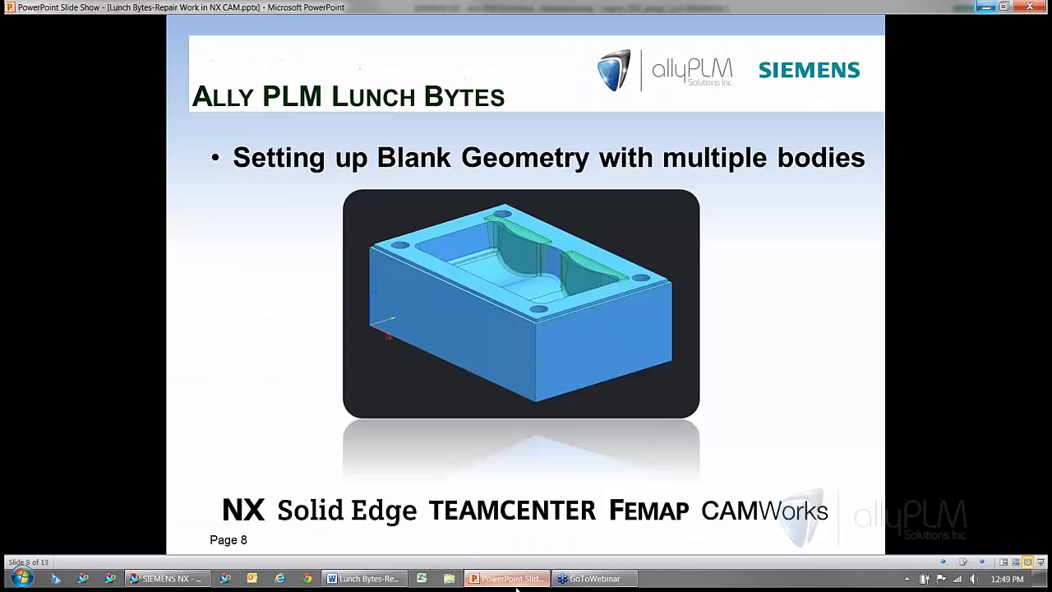
pyautogui.click(983, 564)
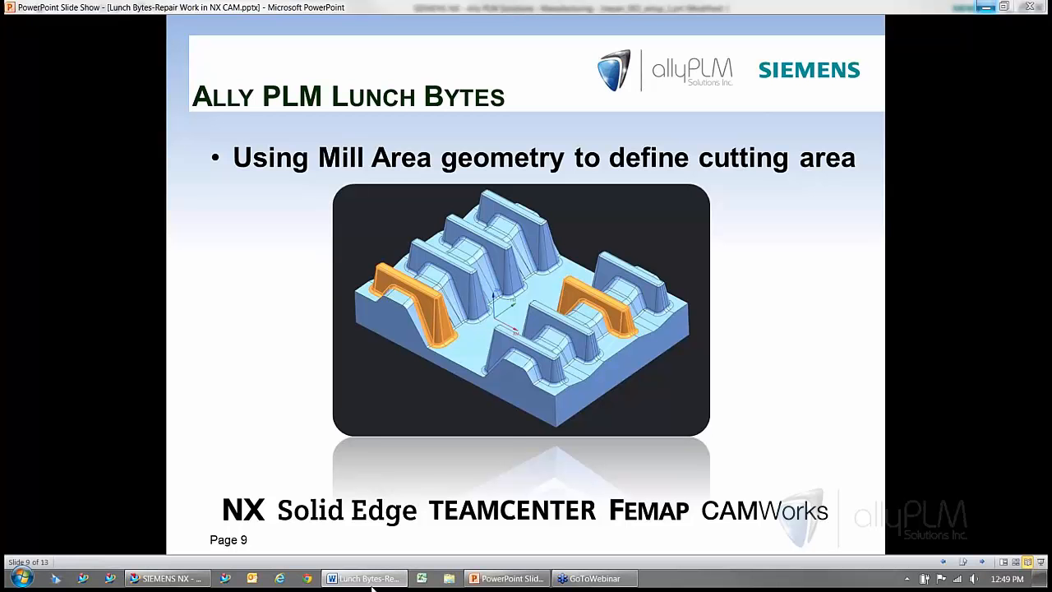
pyautogui.click(168, 579)
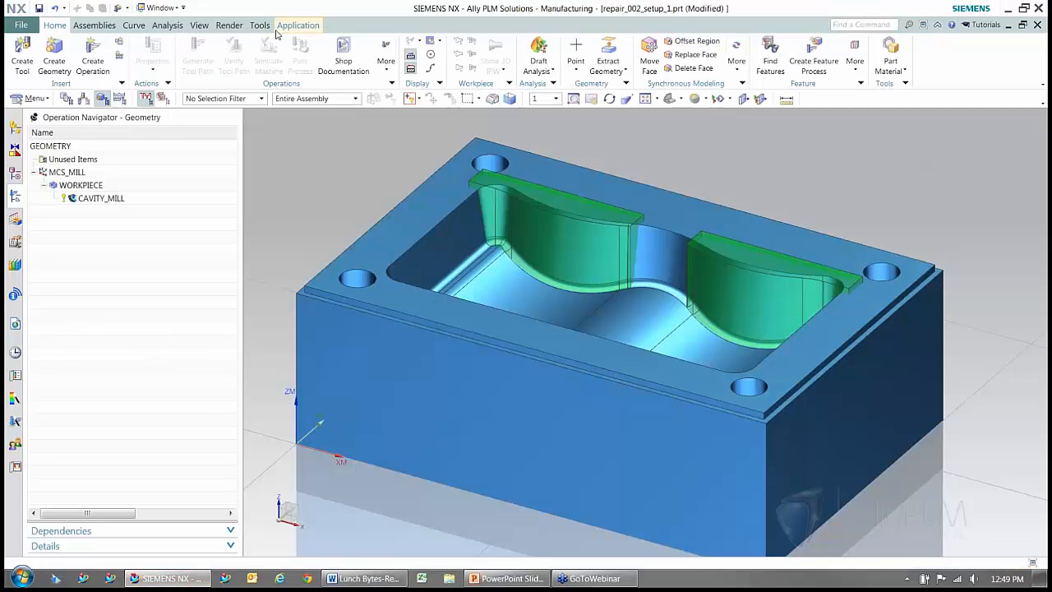
pyautogui.click(162, 7)
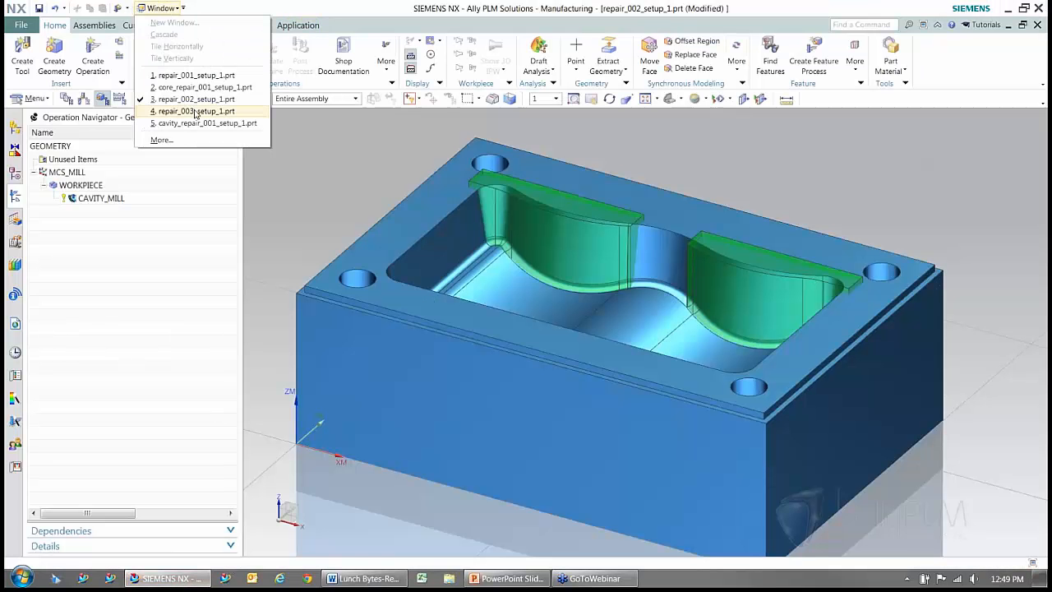
pyautogui.click(195, 112)
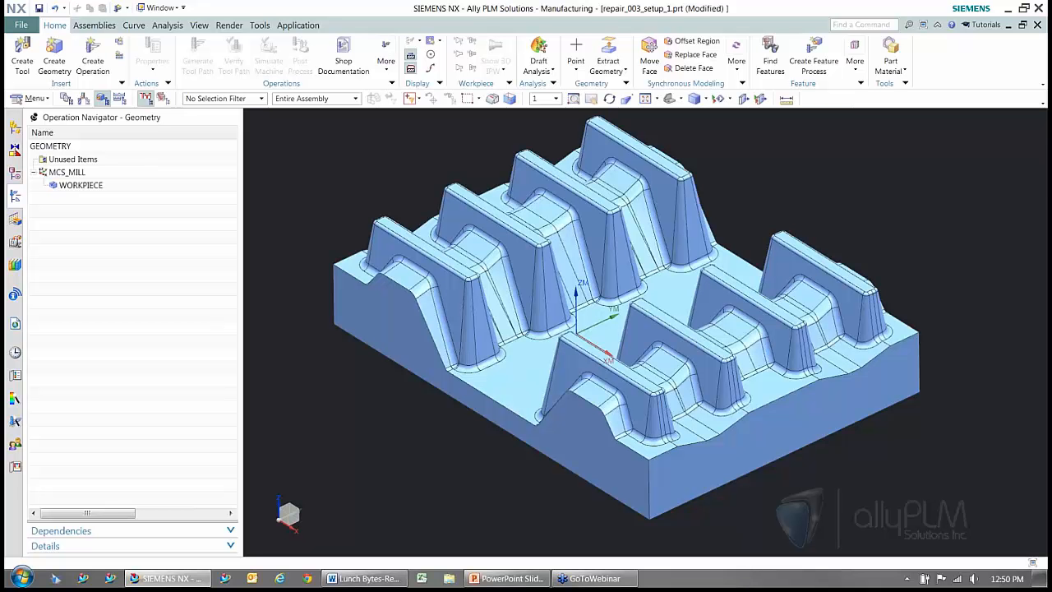
# Review the part and blank definitions of WORKPIECE in the repair_003 setup and close its settings
pyautogui.click(85, 187)
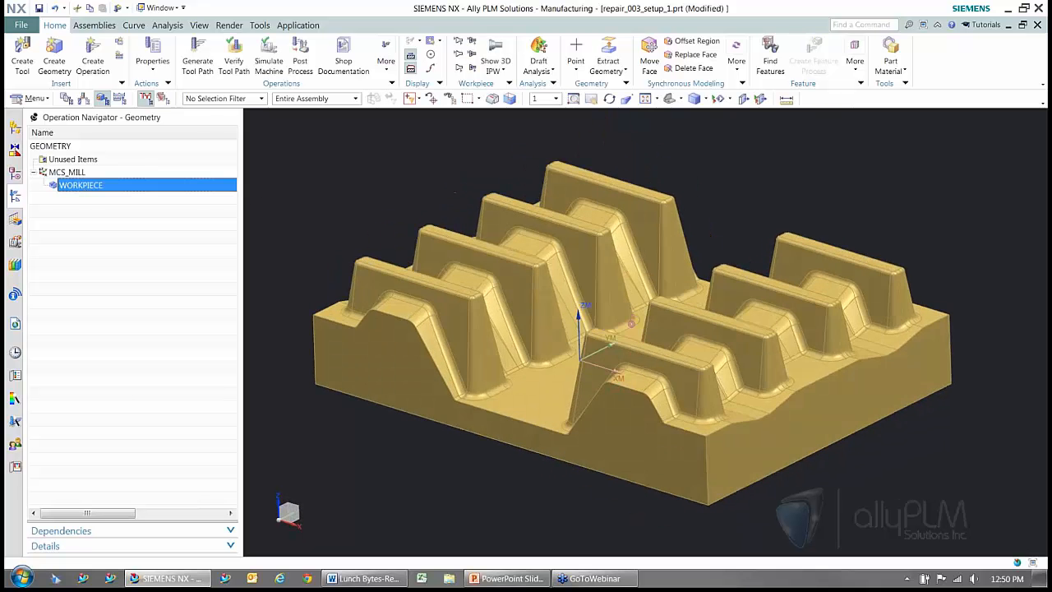
pyautogui.doubleClick(86, 187)
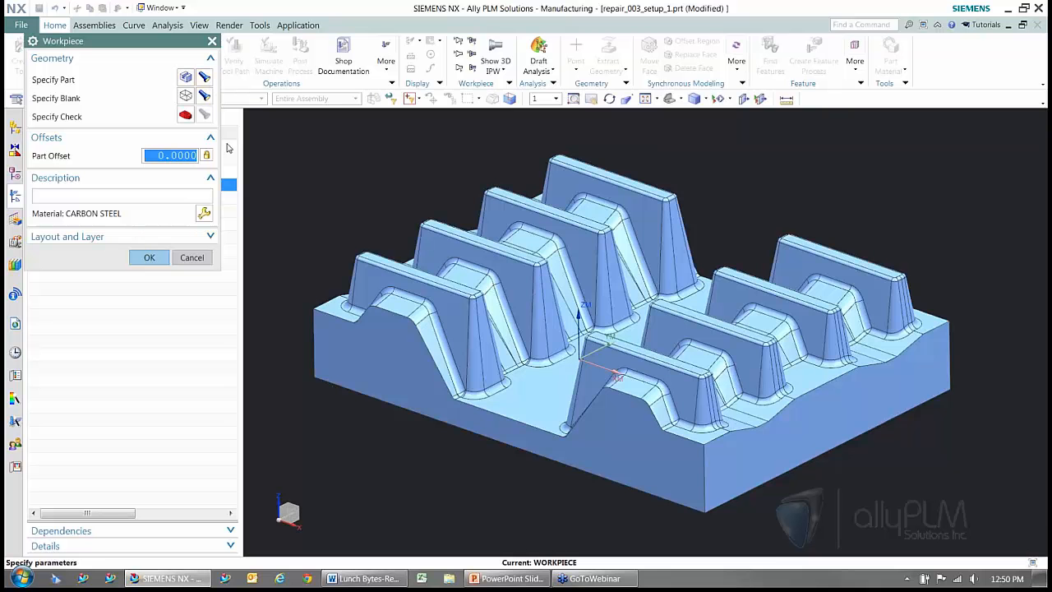
pyautogui.moveTo(444, 427); pyautogui.dragTo(376, 447, button='middle')
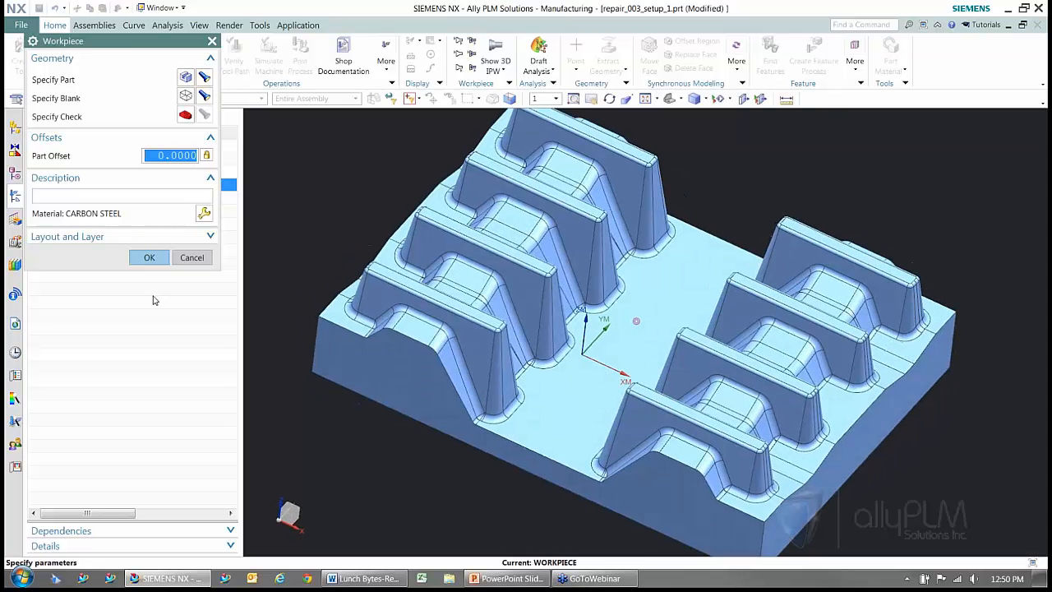
pyautogui.click(149, 257)
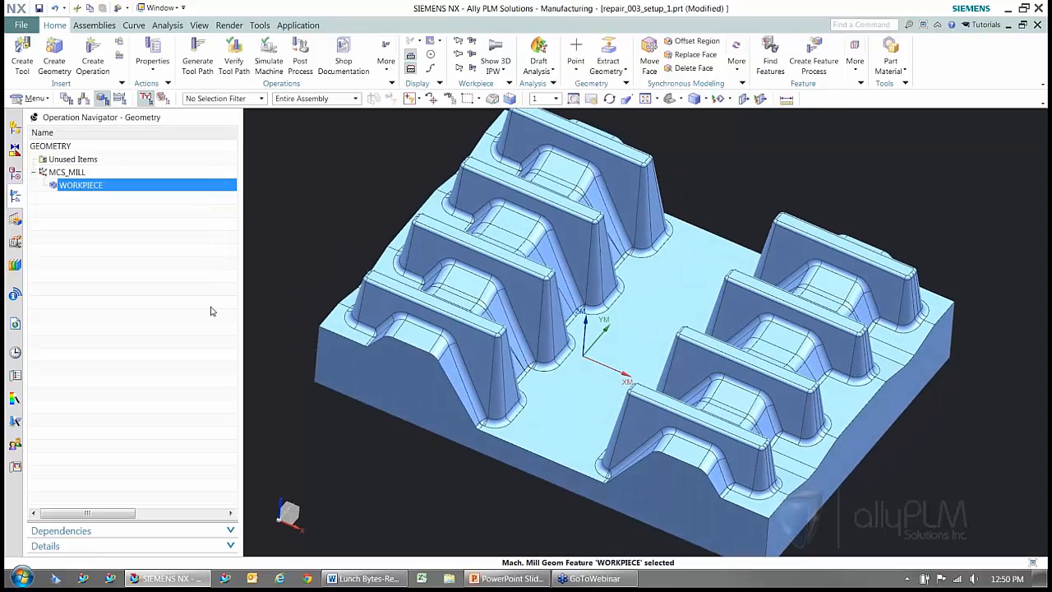
# Create a Mill Area geometry group of type mill_planar named REPAIR_AREA under WORKPIECE
pyautogui.click(56, 73)
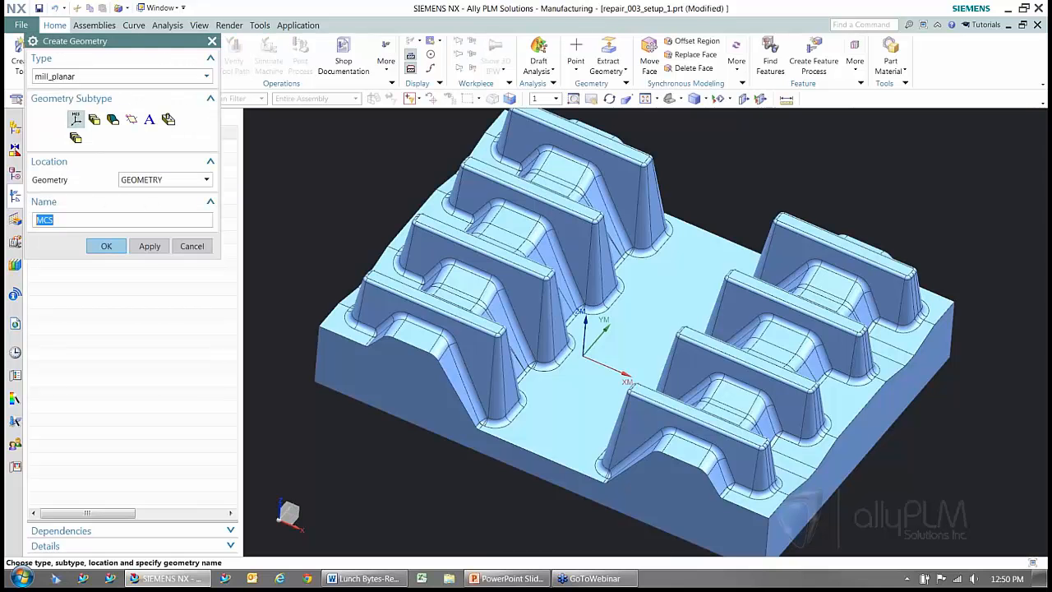
pyautogui.click(118, 125)
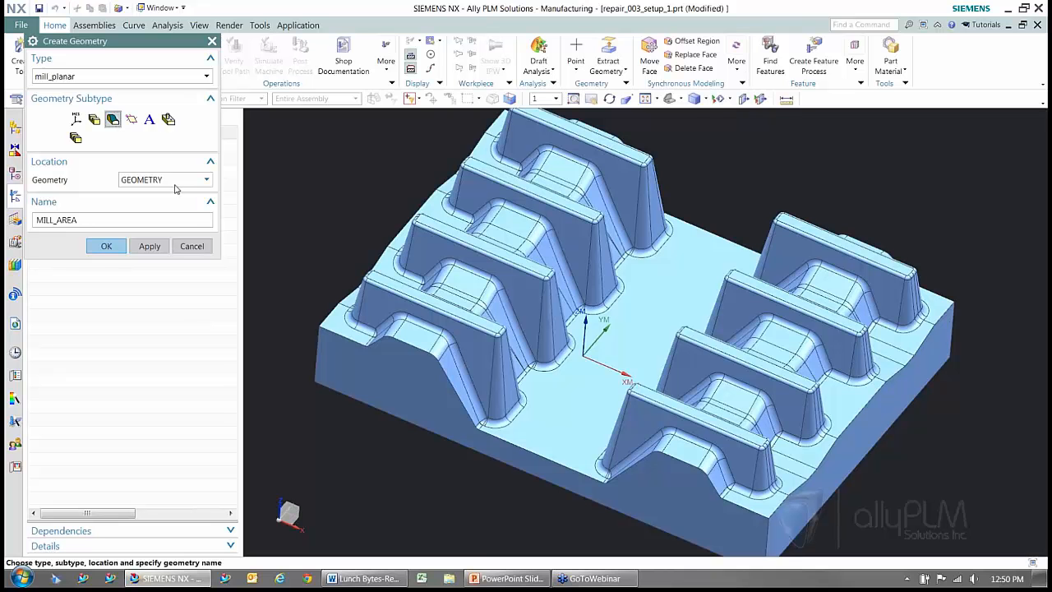
pyautogui.click(134, 181)
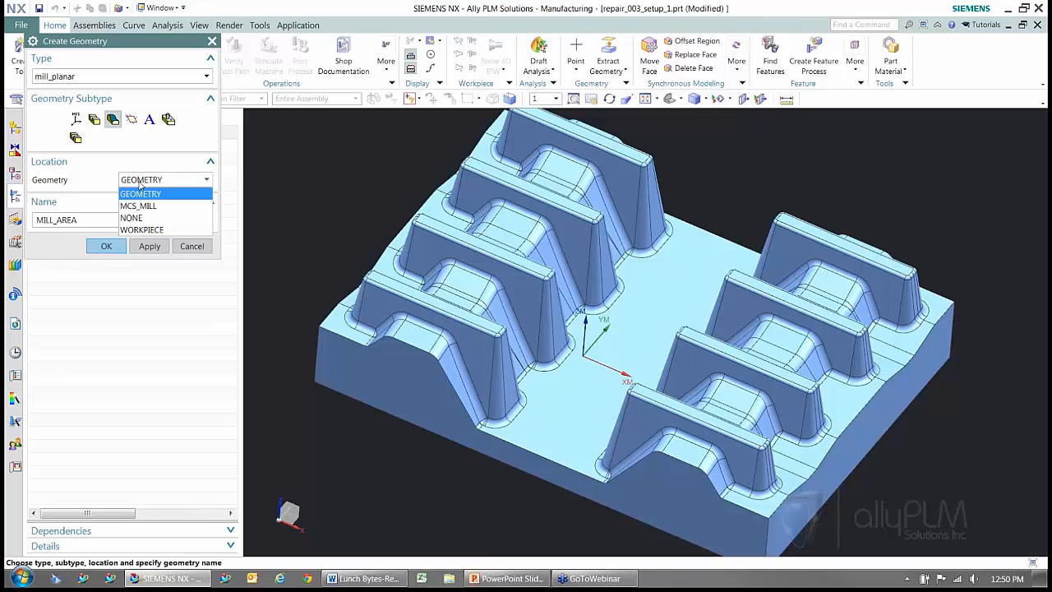
pyautogui.click(153, 230)
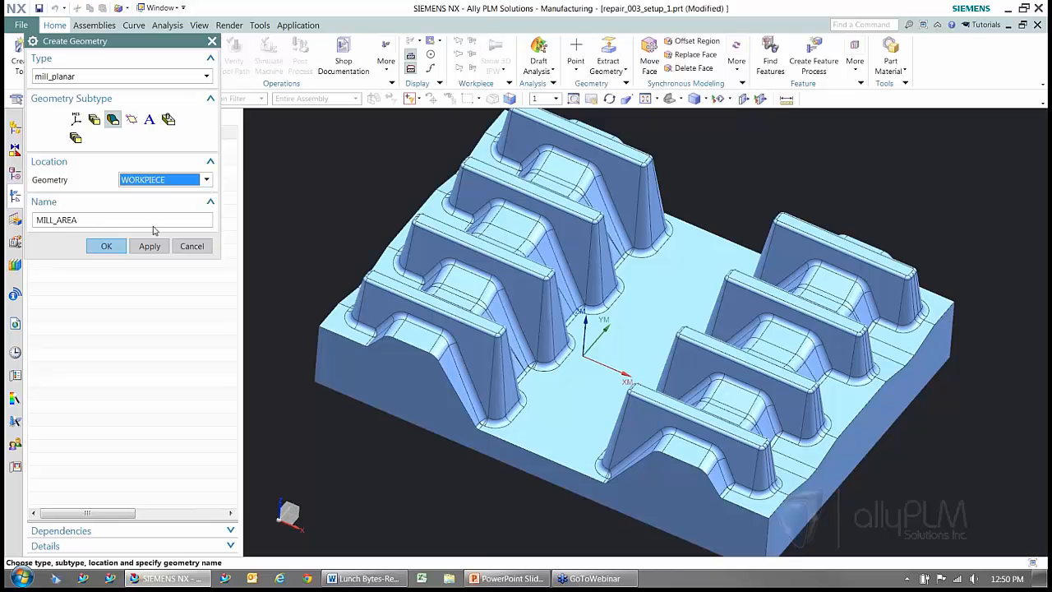
pyautogui.click(55, 222)
pyautogui.moveTo(53, 221); pyautogui.dragTo(34, 220)
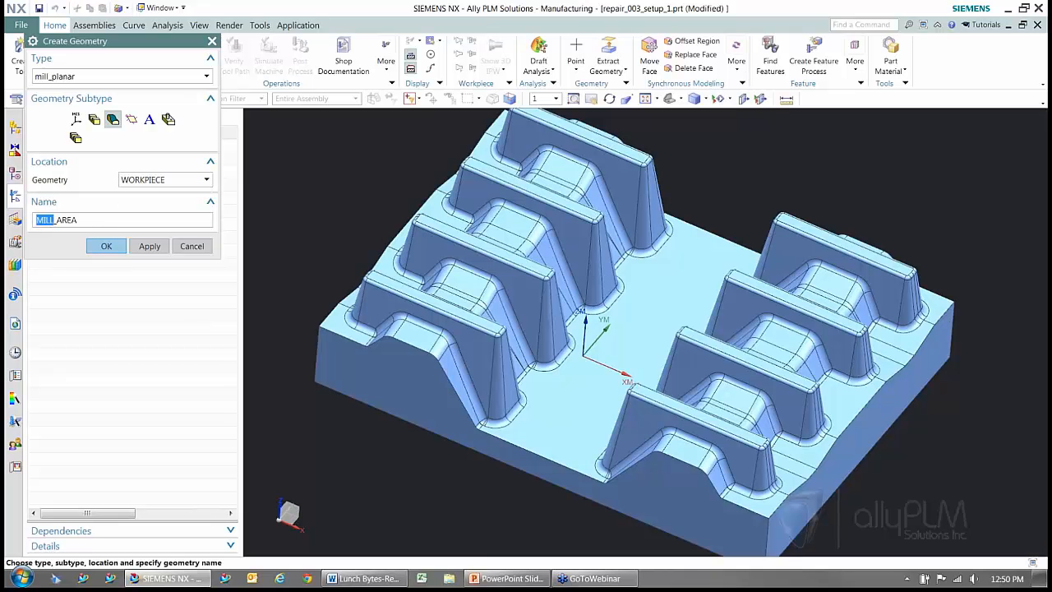
pyautogui.write('repair')
pyautogui.click(109, 247)
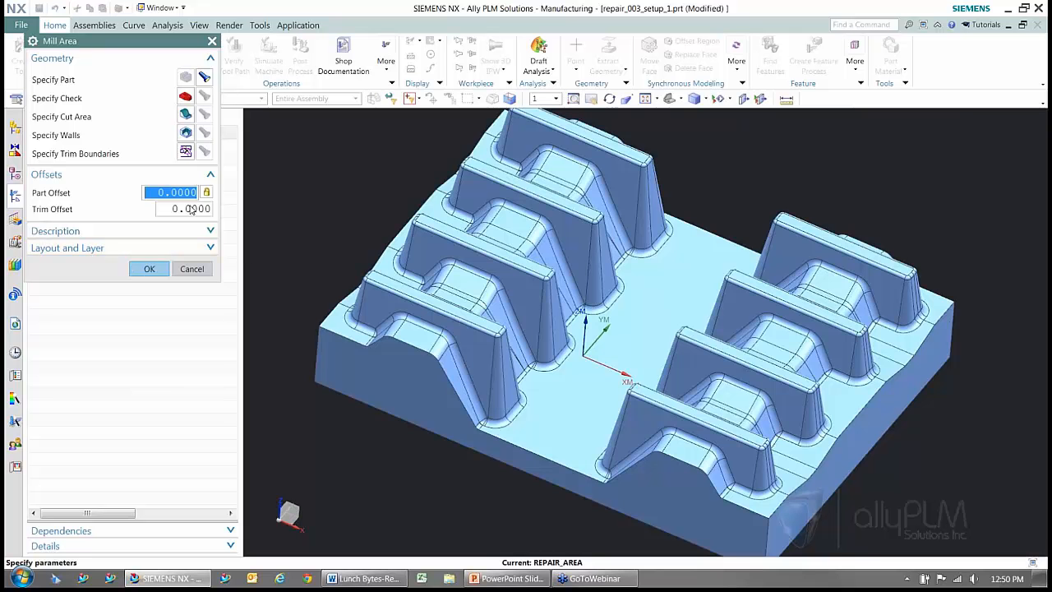
# Specify the cut area from a top view by selecting all faces of the front rib in the row on the negative X side
pyautogui.moveTo(465, 201); pyautogui.dragTo(314, 236, button='middle')
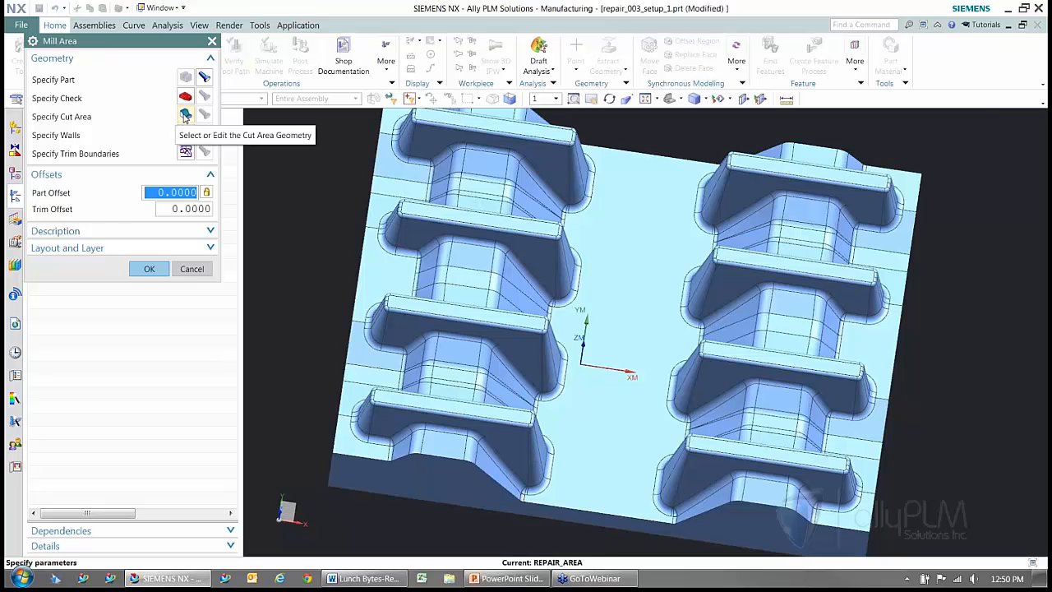
pyautogui.click(186, 116)
pyautogui.moveTo(654, 344); pyautogui.dragTo(642, 329, button='middle')
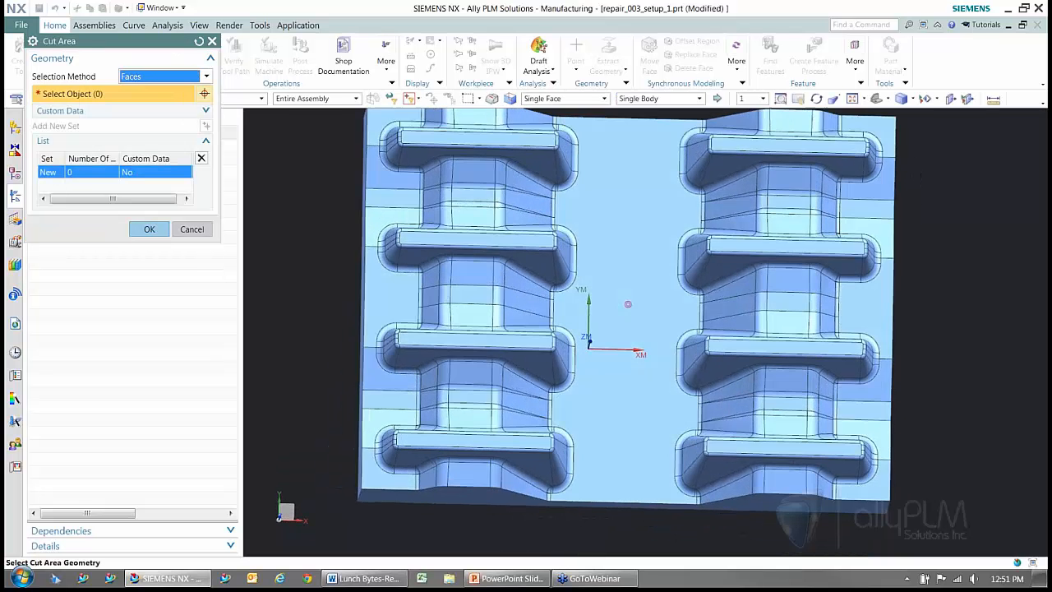
pyautogui.press('F8')
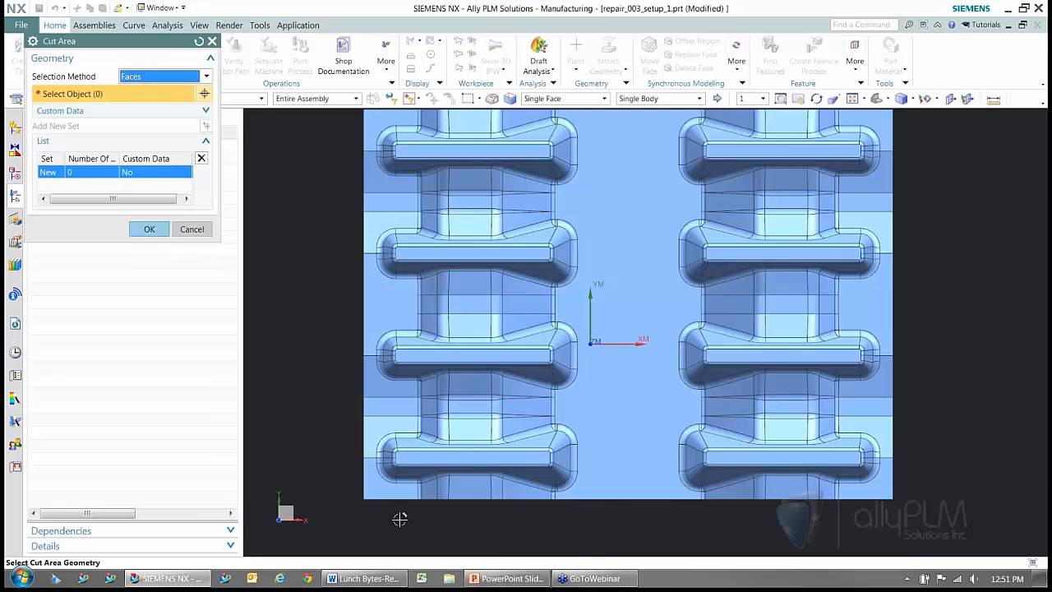
pyautogui.scroll(-2, 402, 521)
pyautogui.scroll(-1, 587, 531)
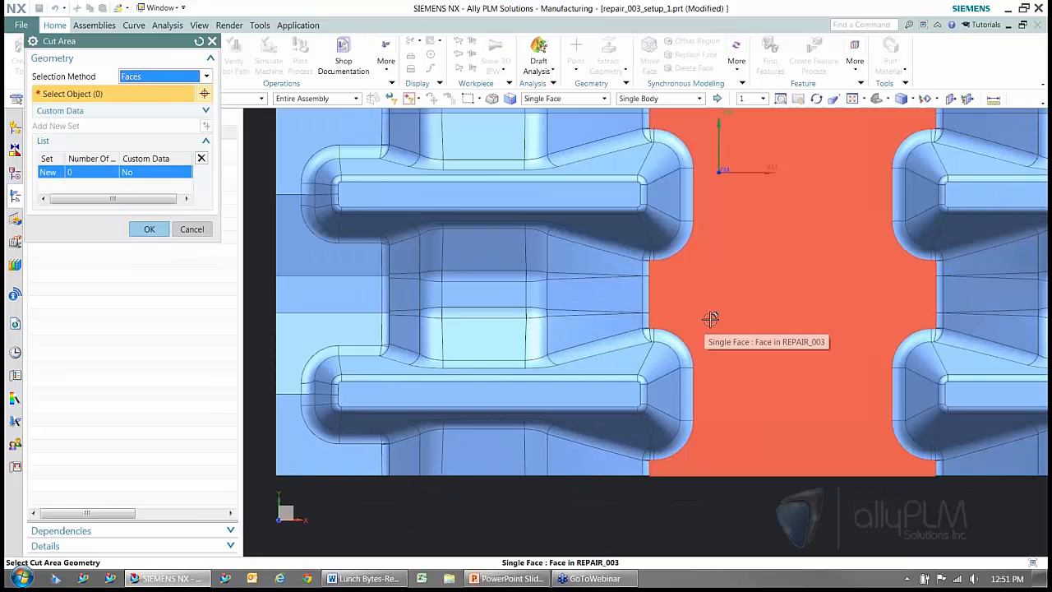
pyautogui.moveTo(700, 318); pyautogui.dragTo(286, 466)
pyautogui.moveTo(599, 535); pyautogui.dragTo(599, 535, button='middle')
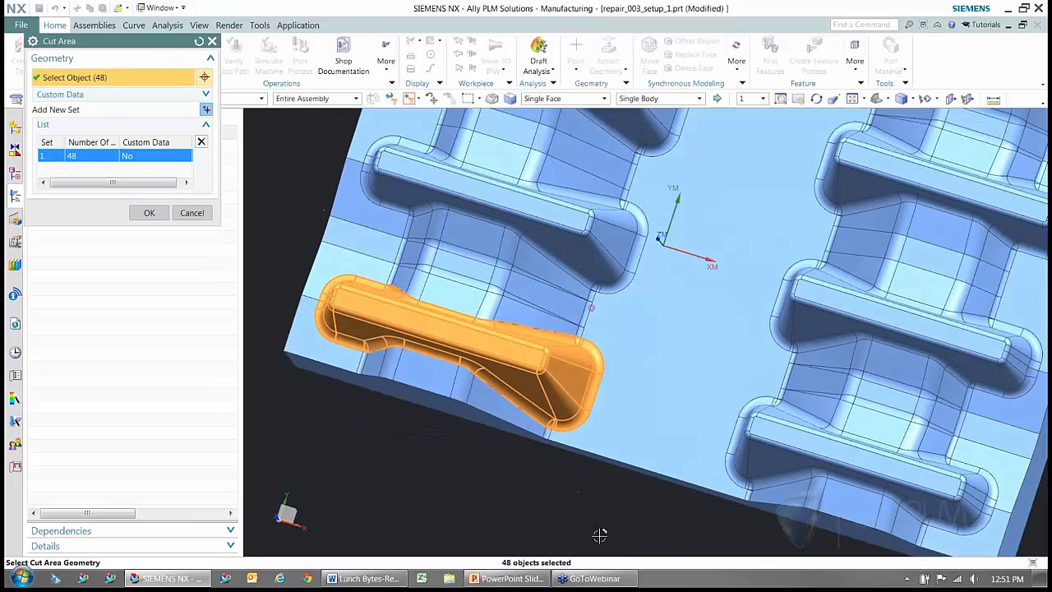
# Add all faces of the third rib from the front in the opposite row to the cut area, accept REPAIR_AREA, and check its highlighted faces
pyautogui.press('F8')
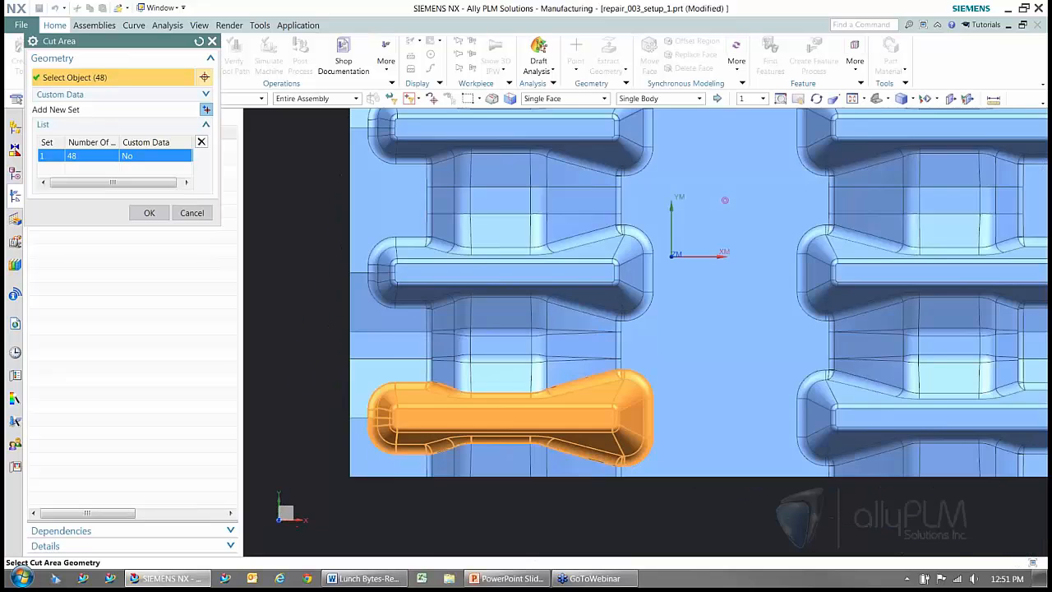
pyautogui.scroll(-4, 519, 397)
pyautogui.scroll(3, 658, 295)
pyautogui.scroll(2, 524, 290)
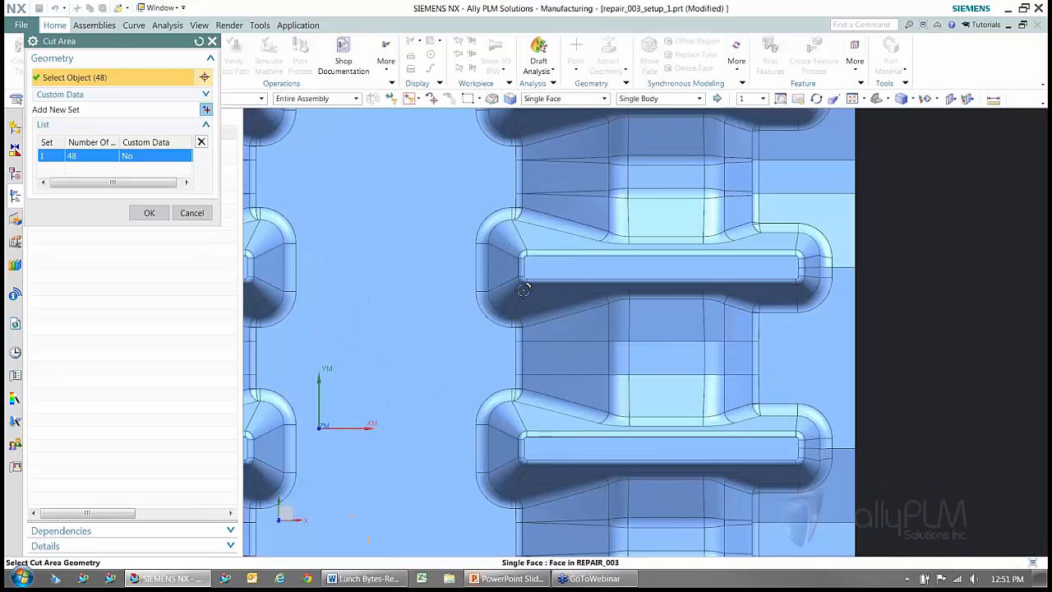
pyautogui.scroll(2, 444, 202)
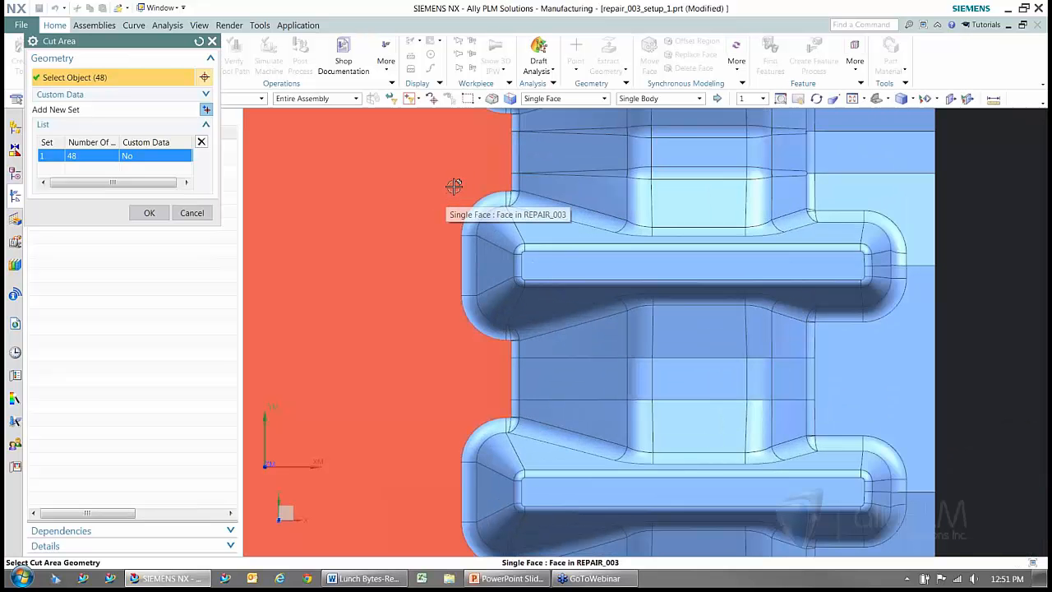
pyautogui.moveTo(455, 187); pyautogui.dragTo(913, 344)
pyautogui.moveTo(913, 344); pyautogui.dragTo(560, 382, button='middle')
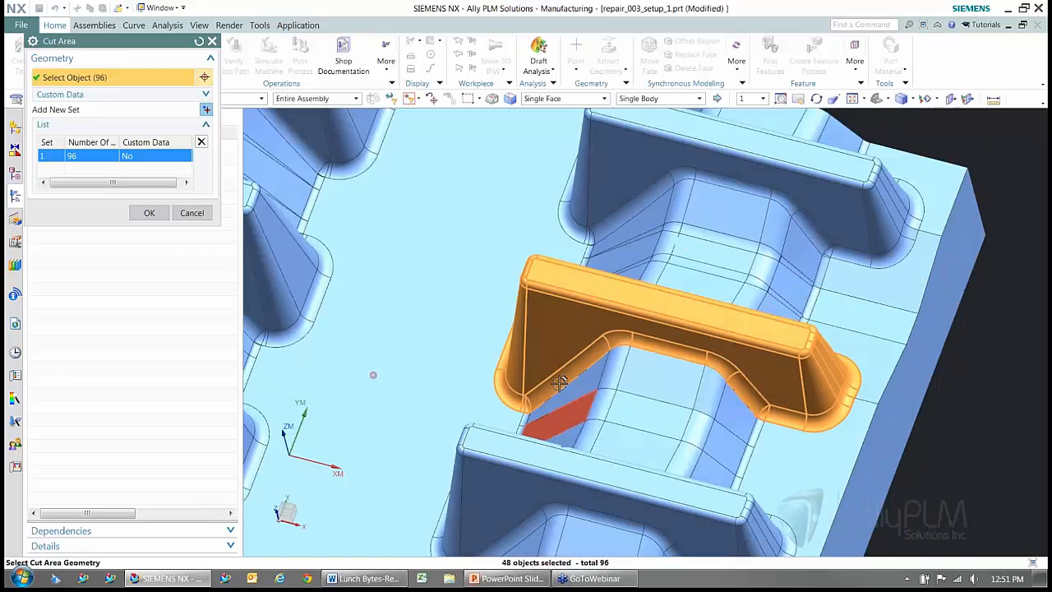
pyautogui.scroll(-3, 560, 383)
pyautogui.moveTo(984, 436); pyautogui.dragTo(874, 420, button='middle')
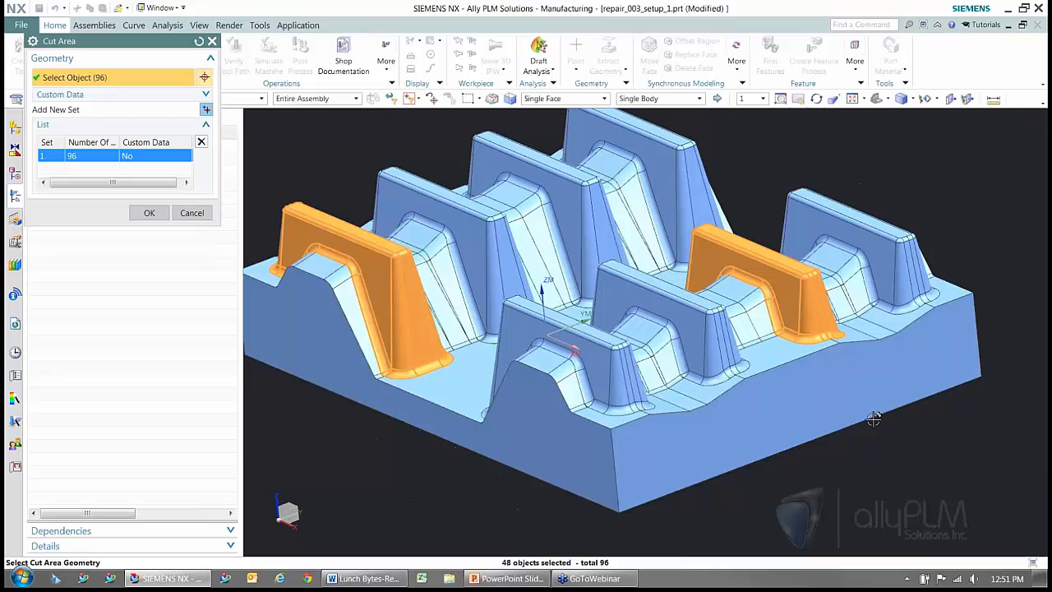
pyautogui.click(149, 213)
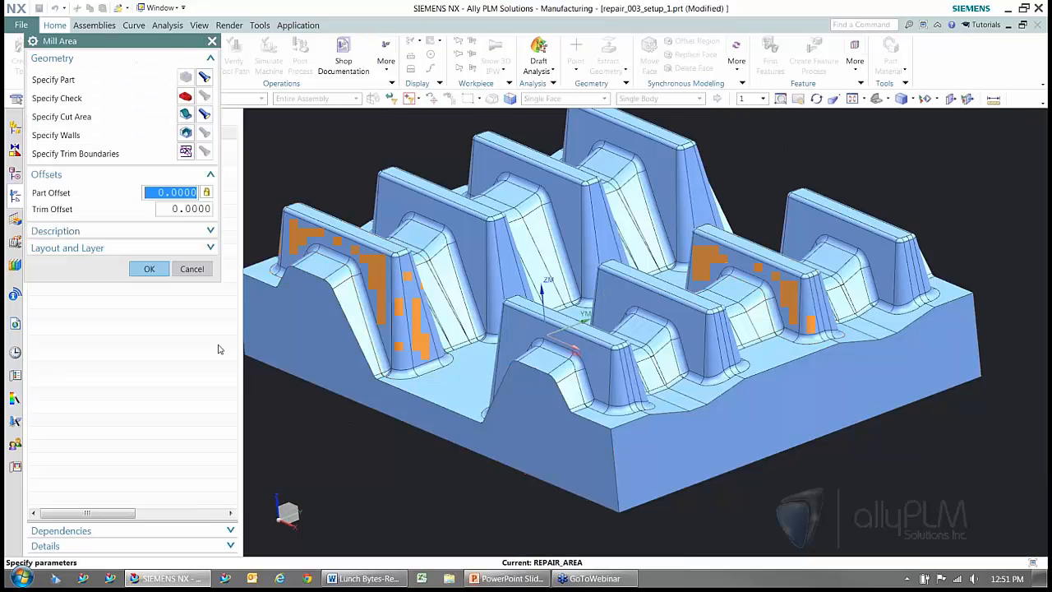
pyautogui.click(149, 268)
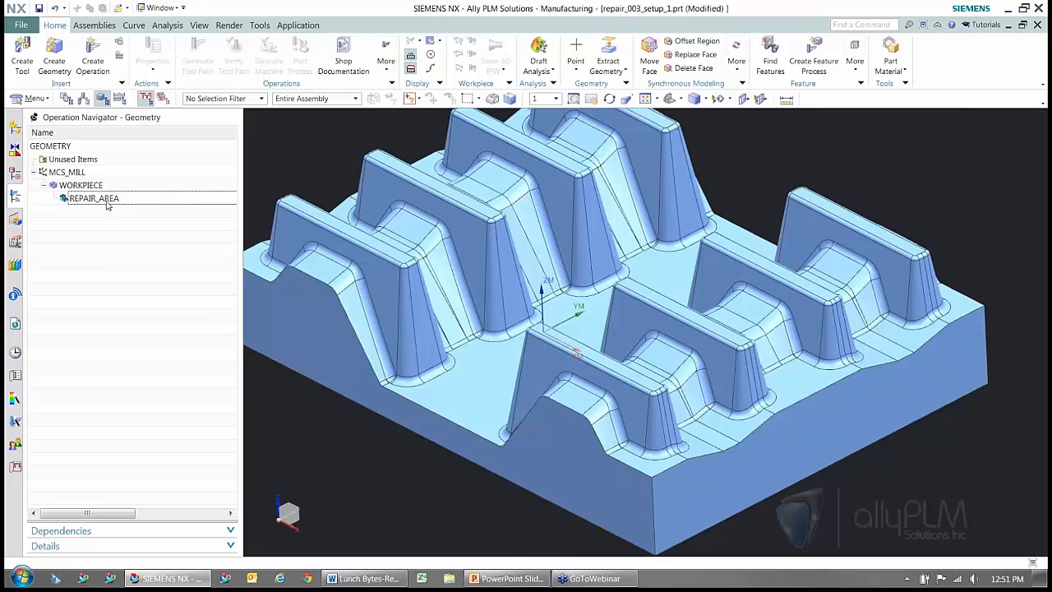
pyautogui.click(107, 201)
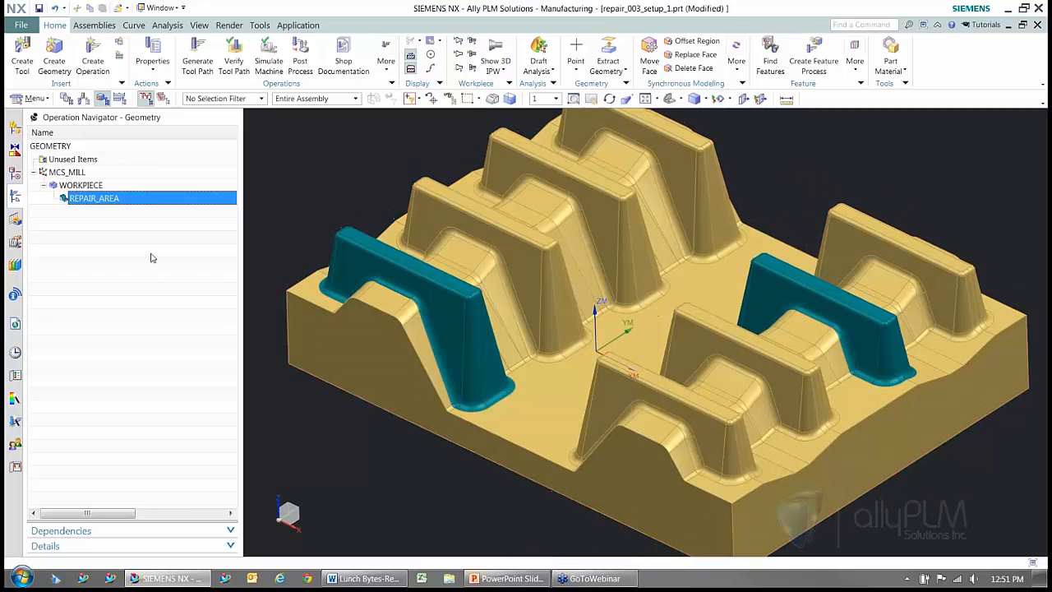
pyautogui.click(150, 258)
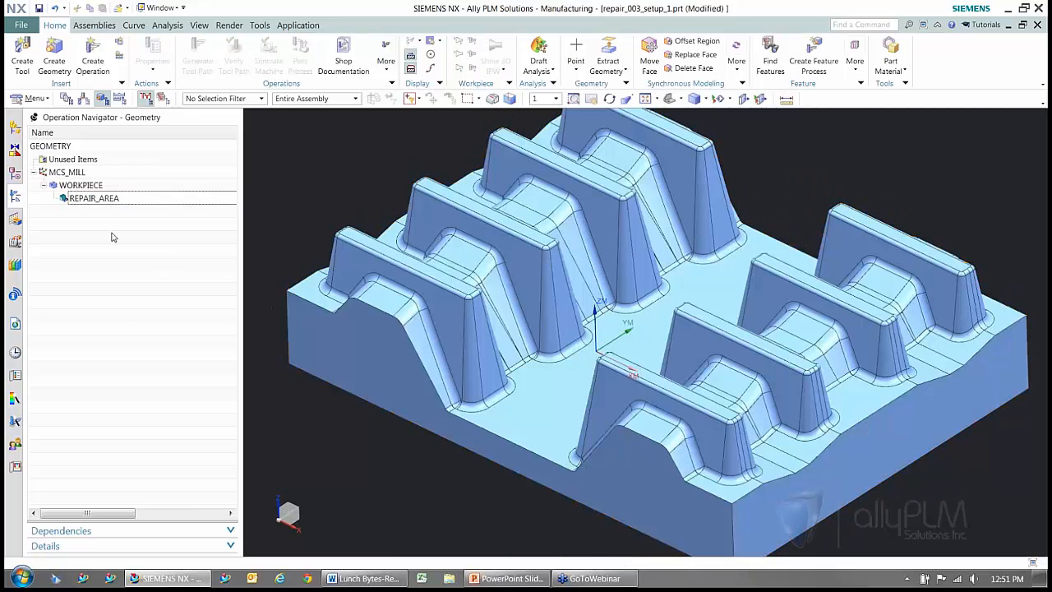
# Create a mill_contour Zlevel Profile operation in program 1234 with the BALL_MILL tool, REPAIR_AREA geometry and MILL_ROUGH method
pyautogui.click(93, 56)
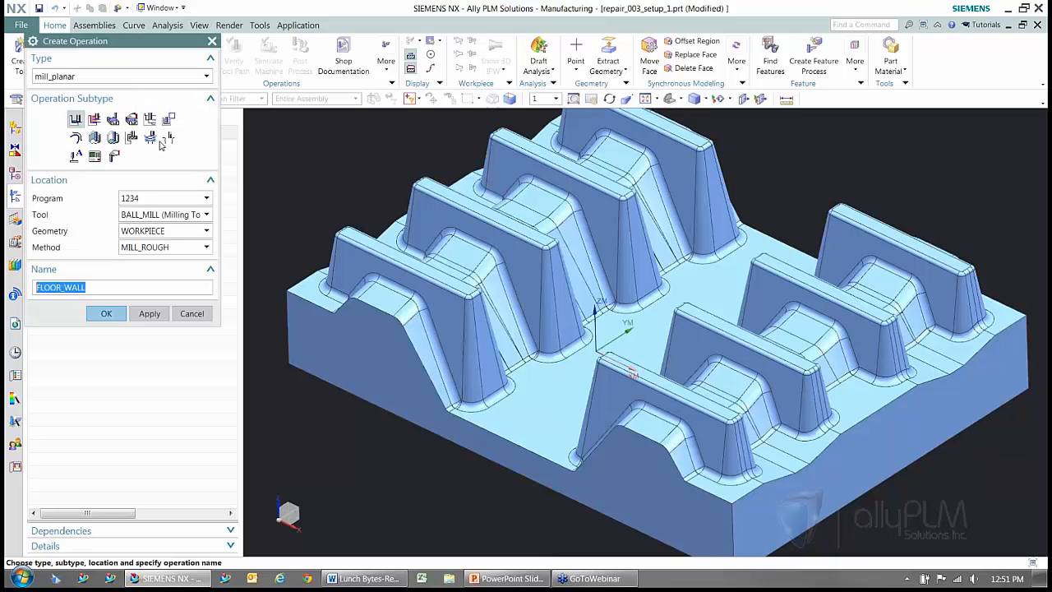
pyautogui.click(128, 76)
pyautogui.click(114, 104)
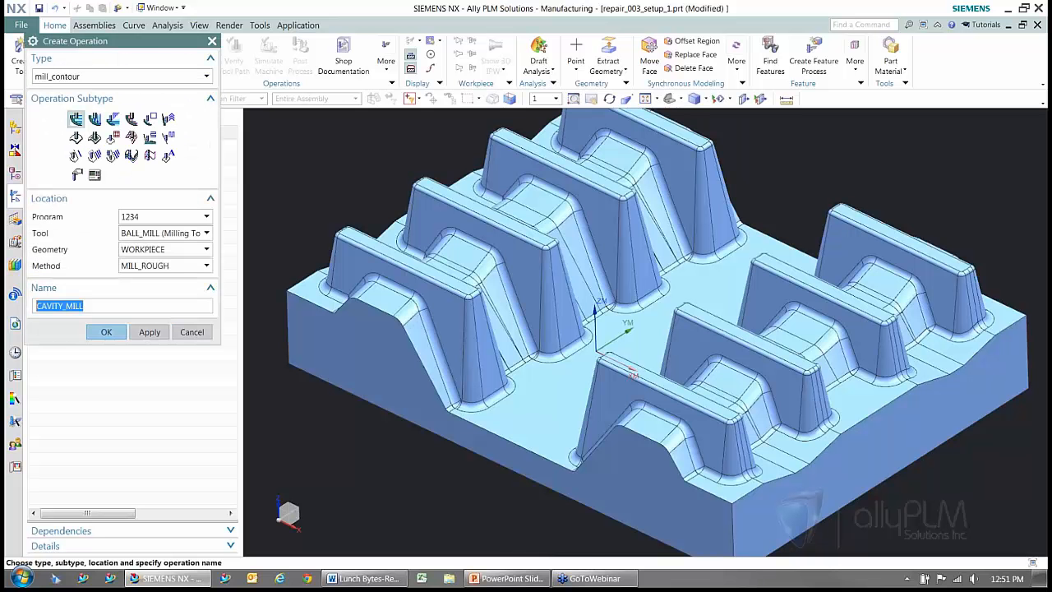
pyautogui.click(149, 119)
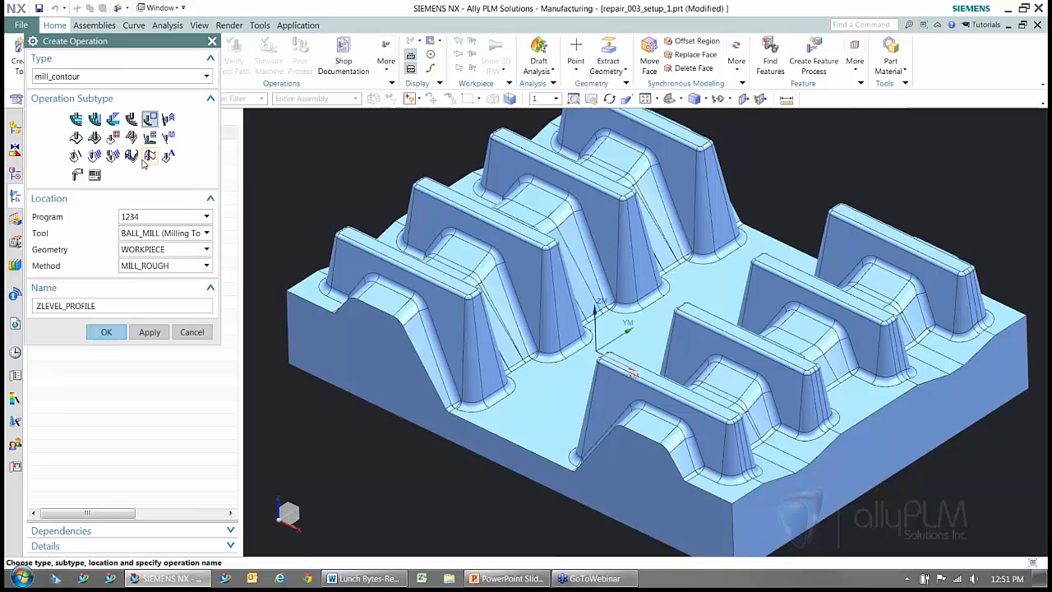
pyautogui.click(148, 255)
pyautogui.click(144, 288)
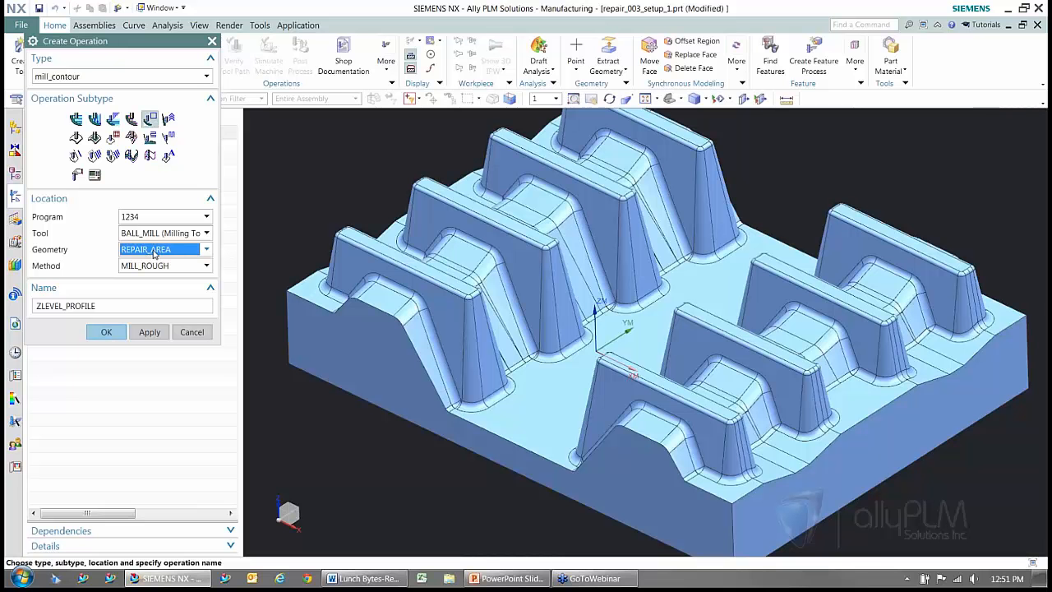
pyautogui.click(112, 331)
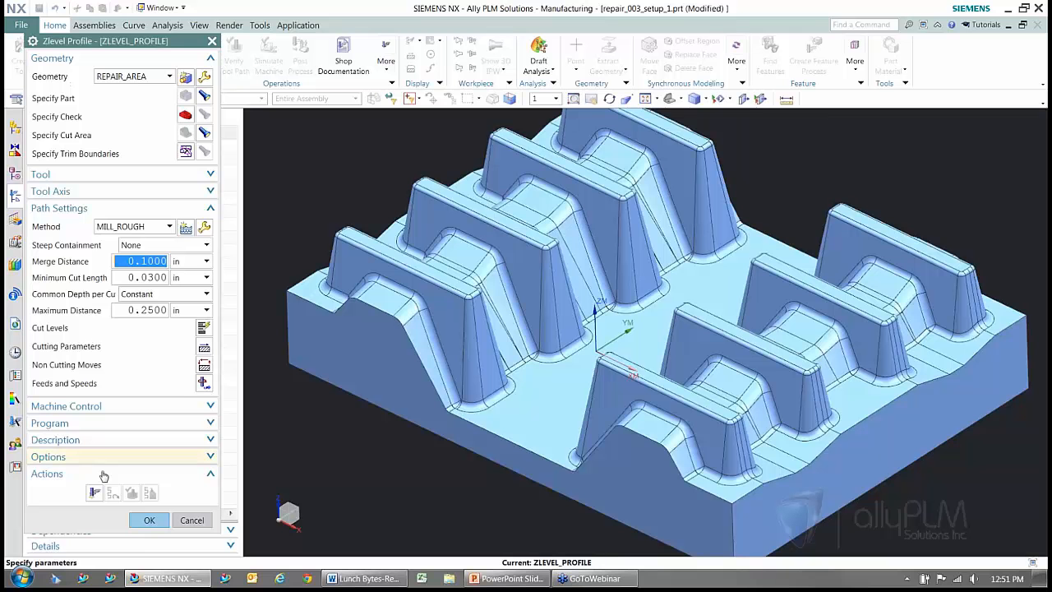
# Generate the roughing Zlevel Profile tool path, inspect the cuts around both repair ribs, and accept the operation
pyautogui.click(94, 493)
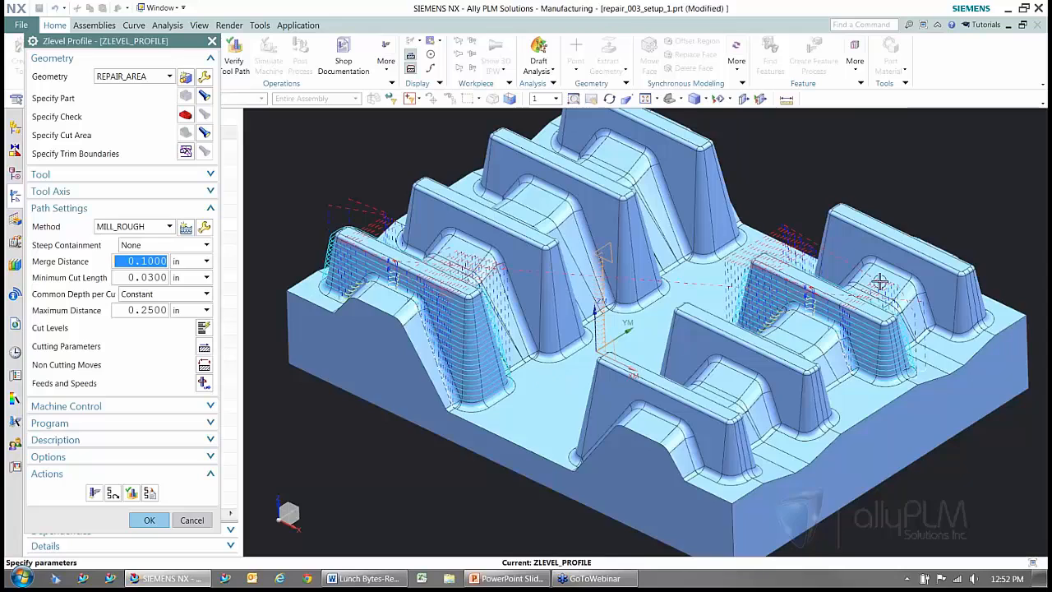
pyautogui.moveTo(455, 344)
pyautogui.mouseDown(button='middle')
pyautogui.moveTo(915, 339)
pyautogui.moveTo(717, 420)
pyautogui.moveTo(674, 383)
pyautogui.mouseUp(button='middle')
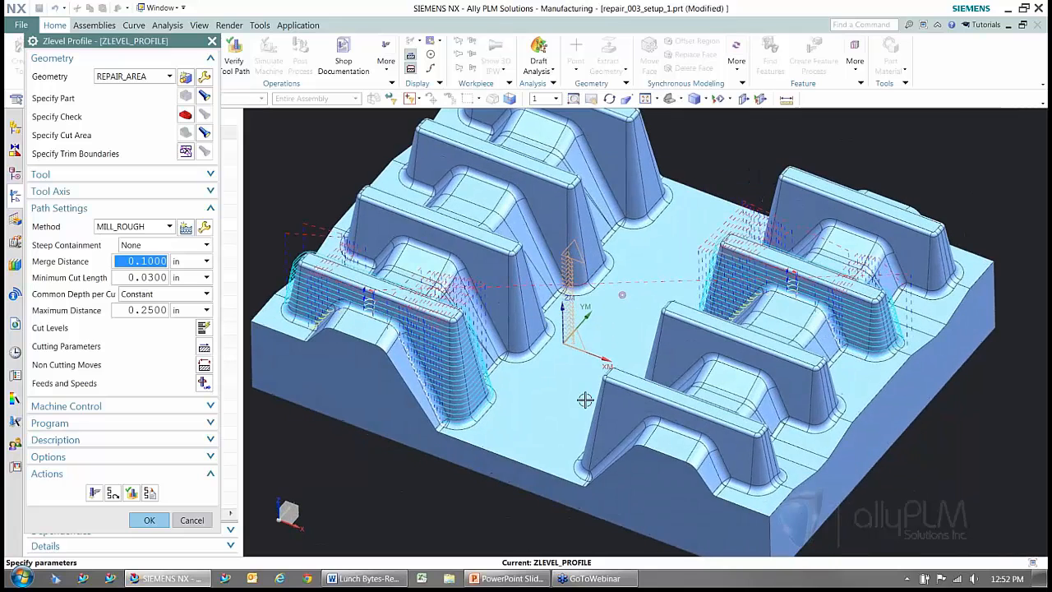
pyautogui.moveTo(585, 400); pyautogui.dragTo(587, 400, button='middle')
pyautogui.click(137, 520)
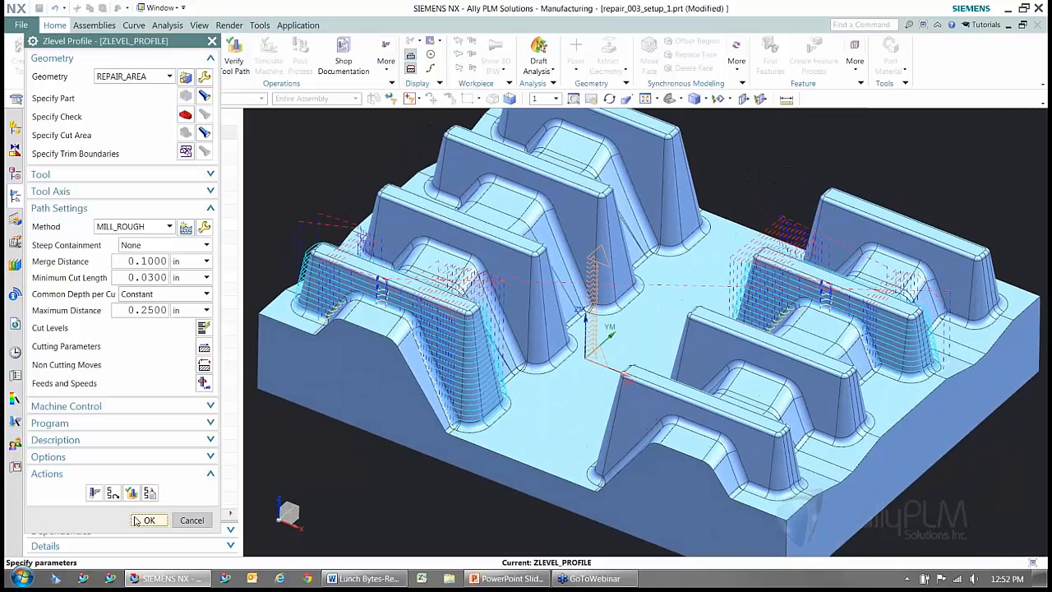
# Create a second Zlevel Profile operation using BALL_MILL, REPAIR_AREA and the MILL_SEMI_FINISH method
pyautogui.click(94, 55)
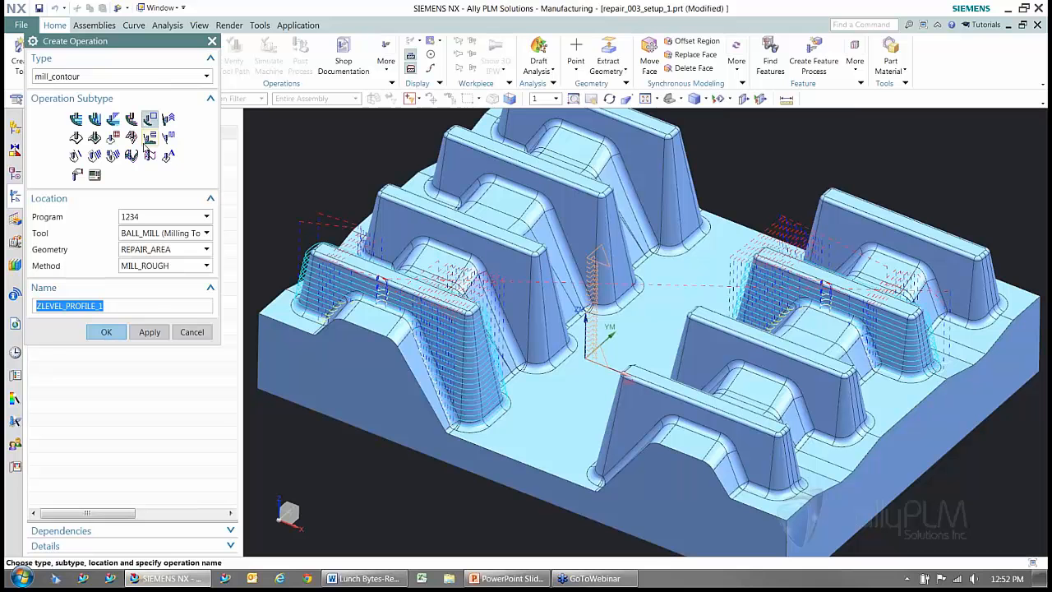
pyautogui.click(142, 266)
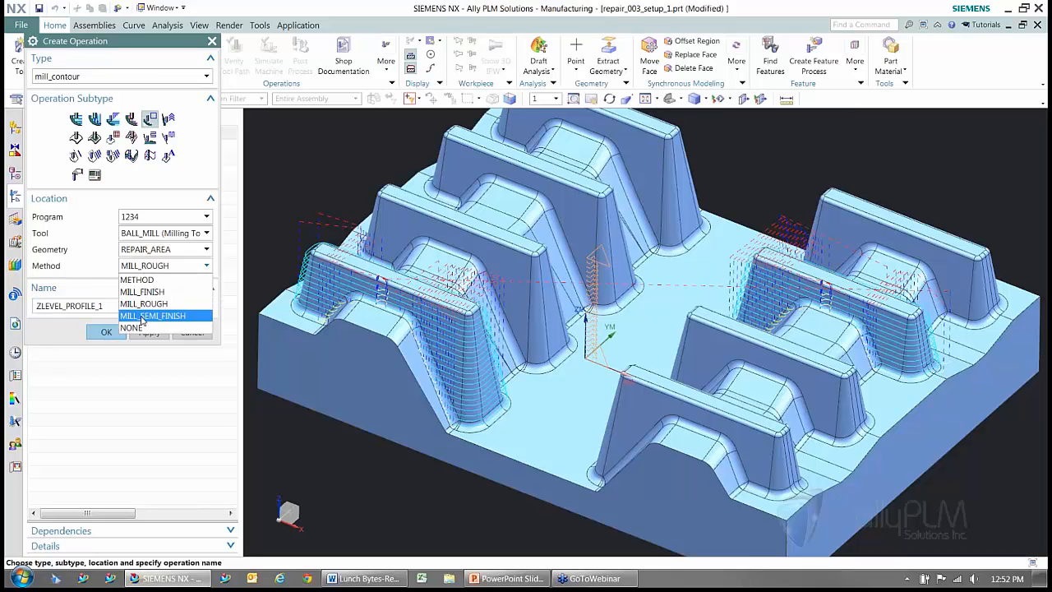
pyautogui.click(141, 319)
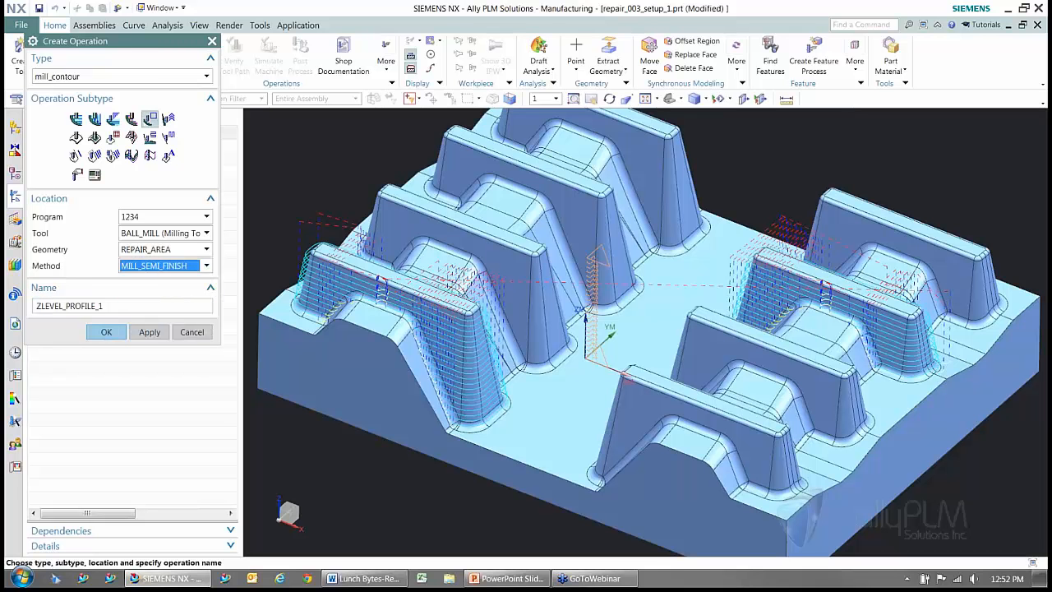
pyautogui.click(106, 332)
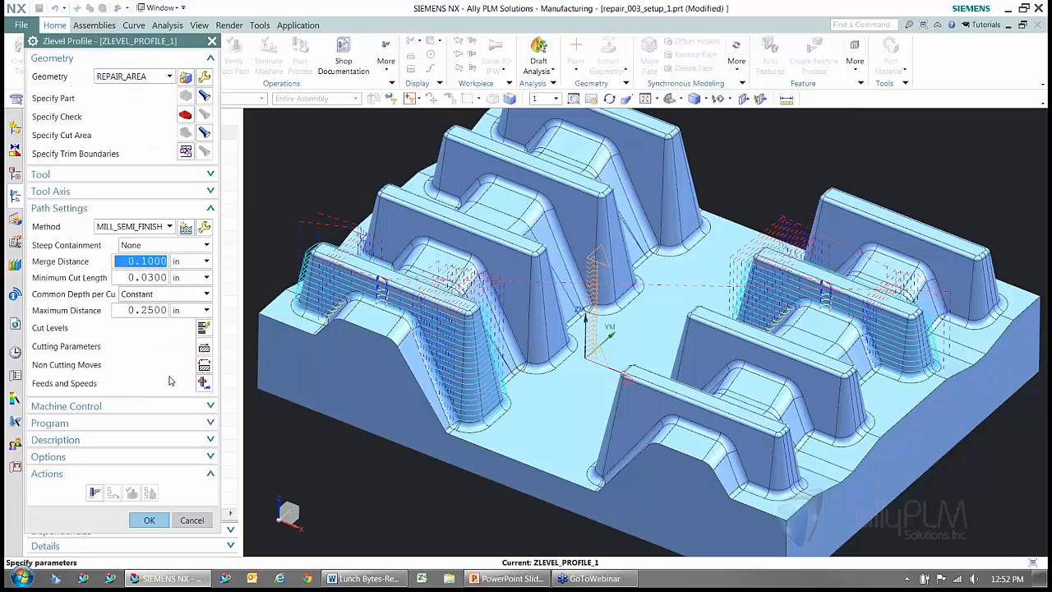
# Set the semi-finish operation's maximum distance per cut to 0.2 in, generate its tool path, and inspect it on both ribs
pyautogui.doubleClick(162, 311)
pyautogui.write('.')
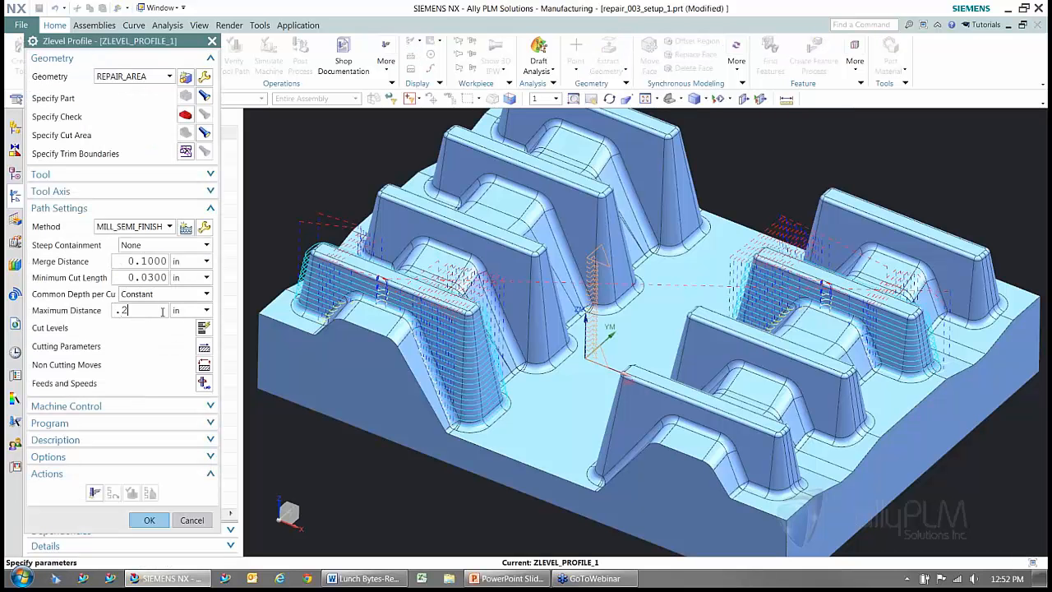
pyautogui.write('2')
pyautogui.click(94, 493)
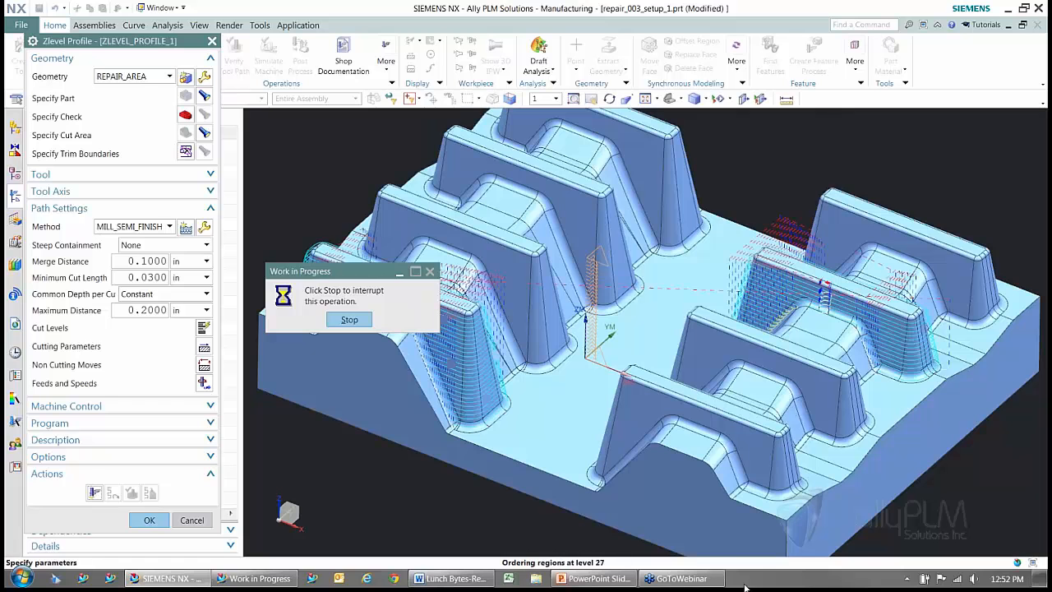
pyautogui.moveTo(692, 335); pyautogui.dragTo(814, 292, button='middle')
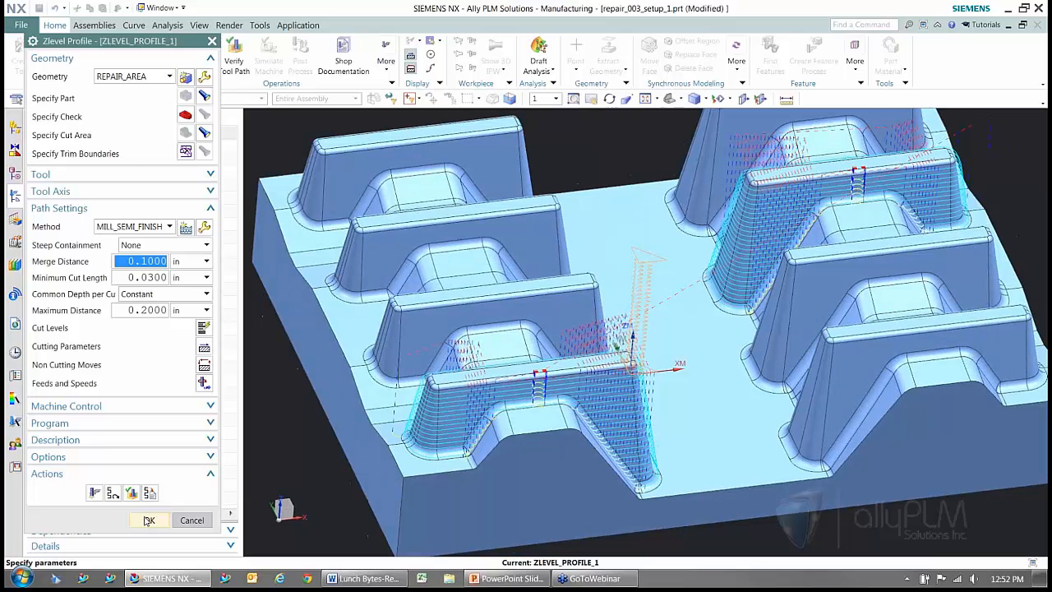
# Accept the semi-finish operation and create a third Zlevel Profile operation using BALL_MILL, REPAIR_AREA and the MILL_FINISH method
pyautogui.click(149, 521)
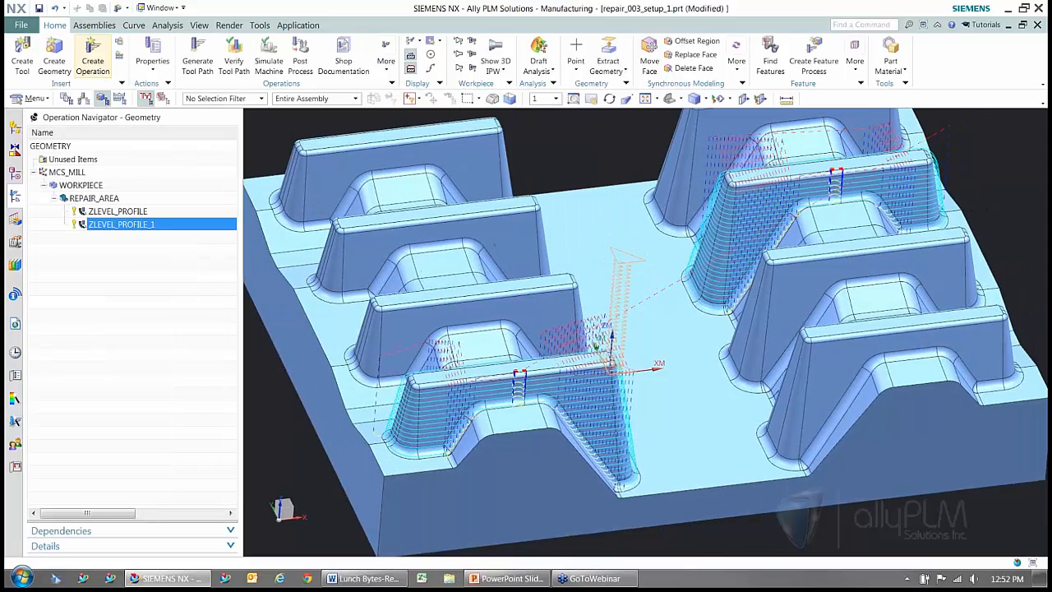
pyautogui.click(93, 57)
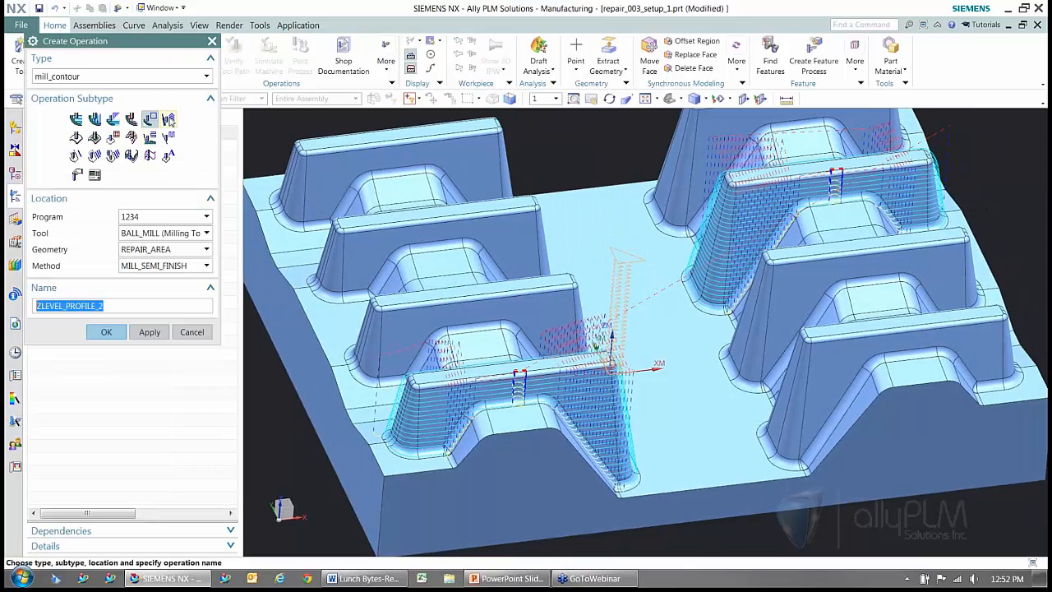
pyautogui.click(149, 265)
pyautogui.click(156, 294)
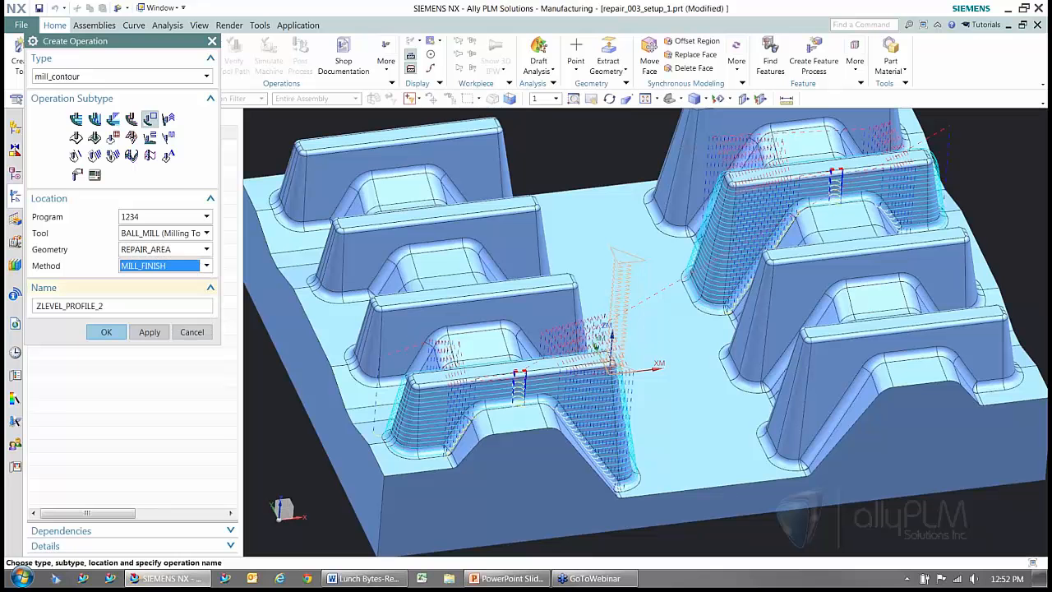
pyautogui.click(108, 332)
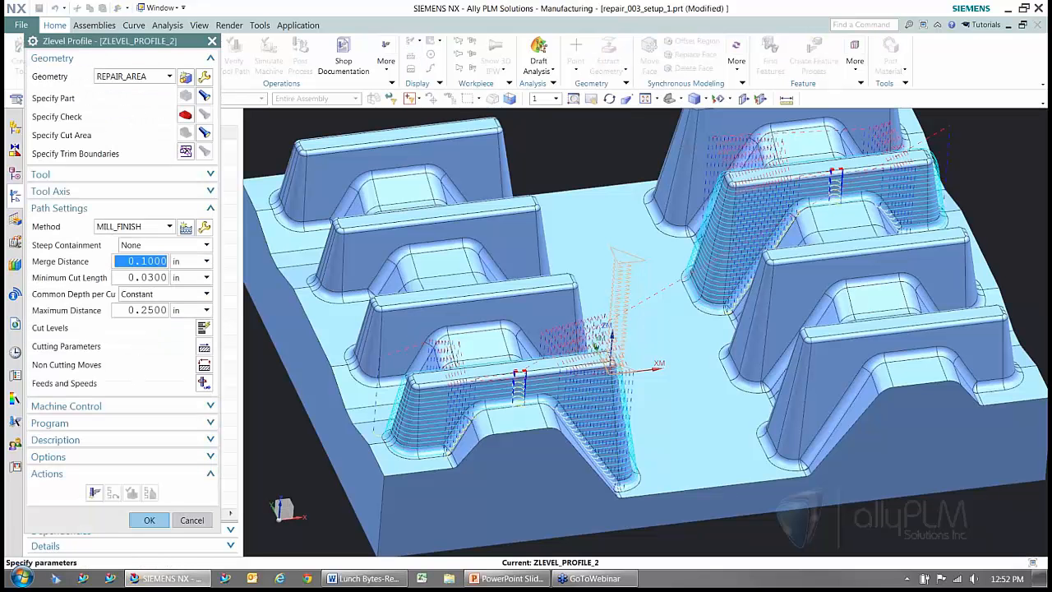
# Set the finishing operation's maximum distance per cut to 0.08 in, generate its tool path, inspect both ribs, and accept the operation
pyautogui.doubleClick(141, 310)
pyautogui.write('.08')
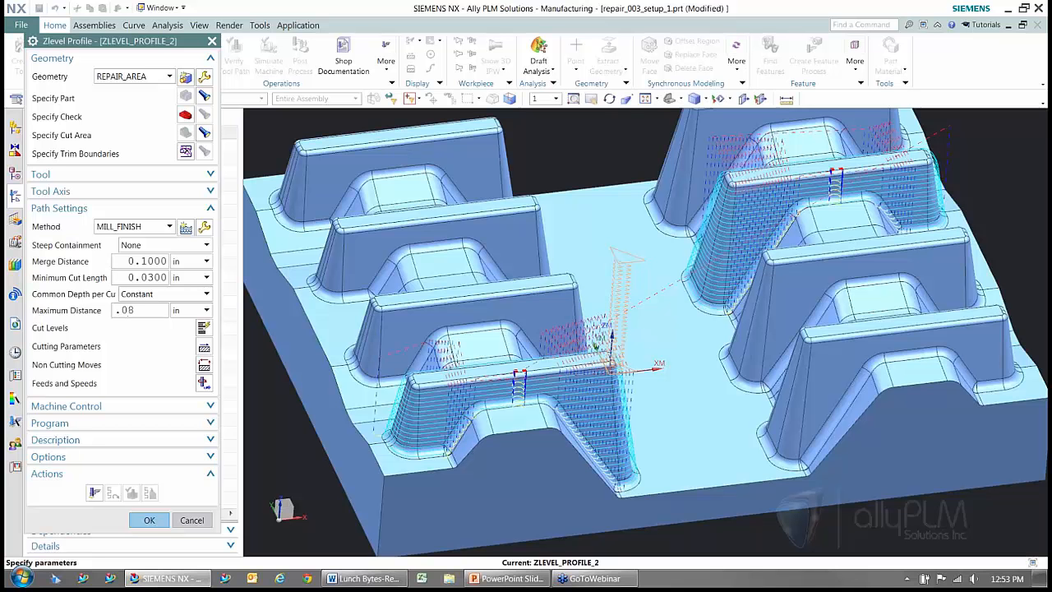
pyautogui.click(94, 492)
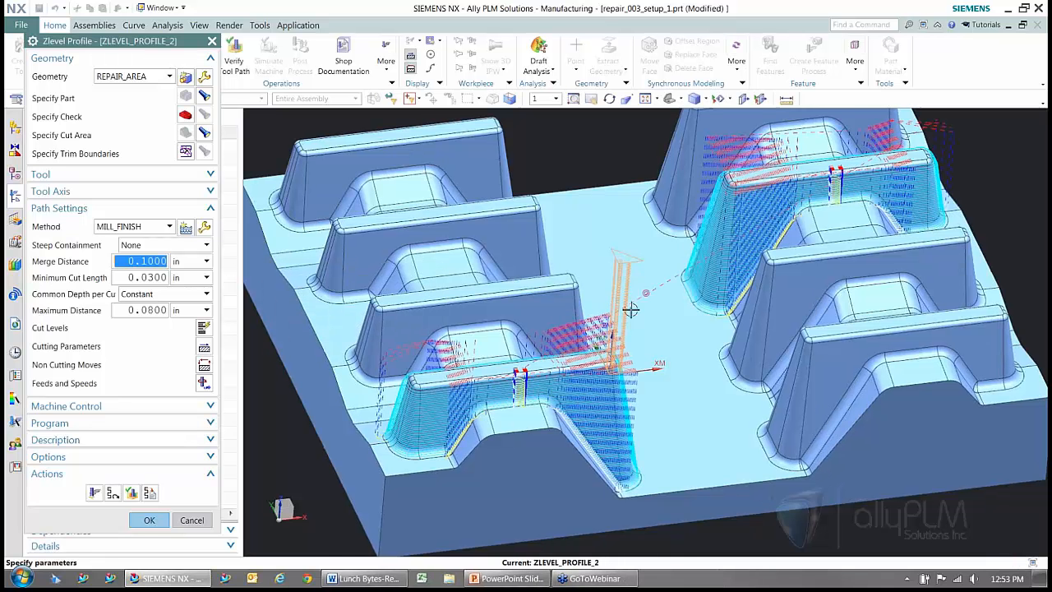
pyautogui.moveTo(732, 400); pyautogui.dragTo(707, 409, button='middle')
pyautogui.moveTo(753, 143); pyautogui.dragTo(780, 221, button='middle')
pyautogui.moveTo(759, 295); pyautogui.dragTo(732, 345, button='middle')
pyautogui.scroll(2, 759, 295)
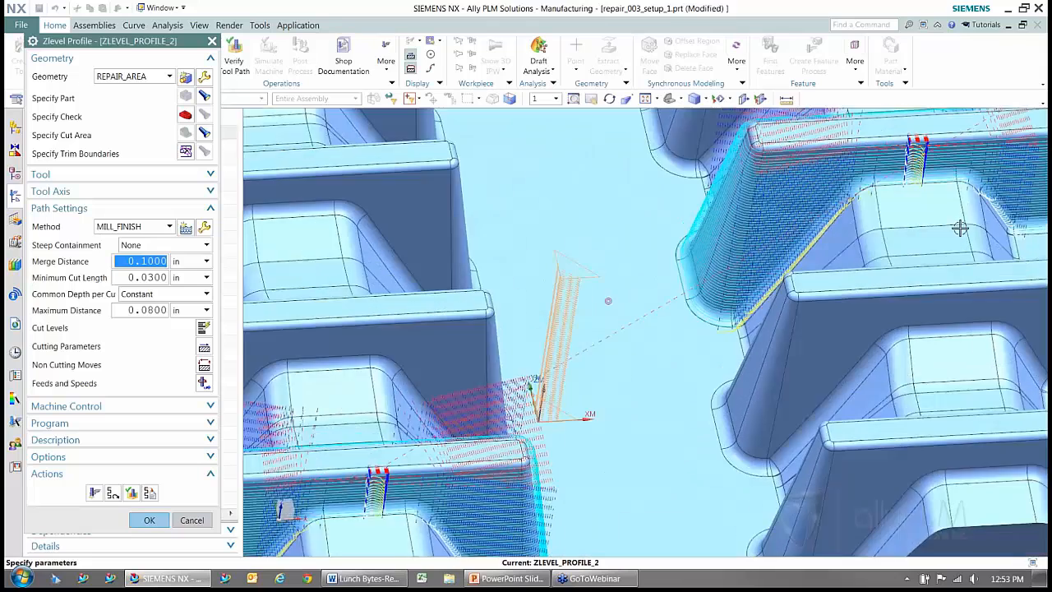
pyautogui.moveTo(715, 402); pyautogui.dragTo(594, 441, button='middle')
pyautogui.scroll(-1, 696, 382)
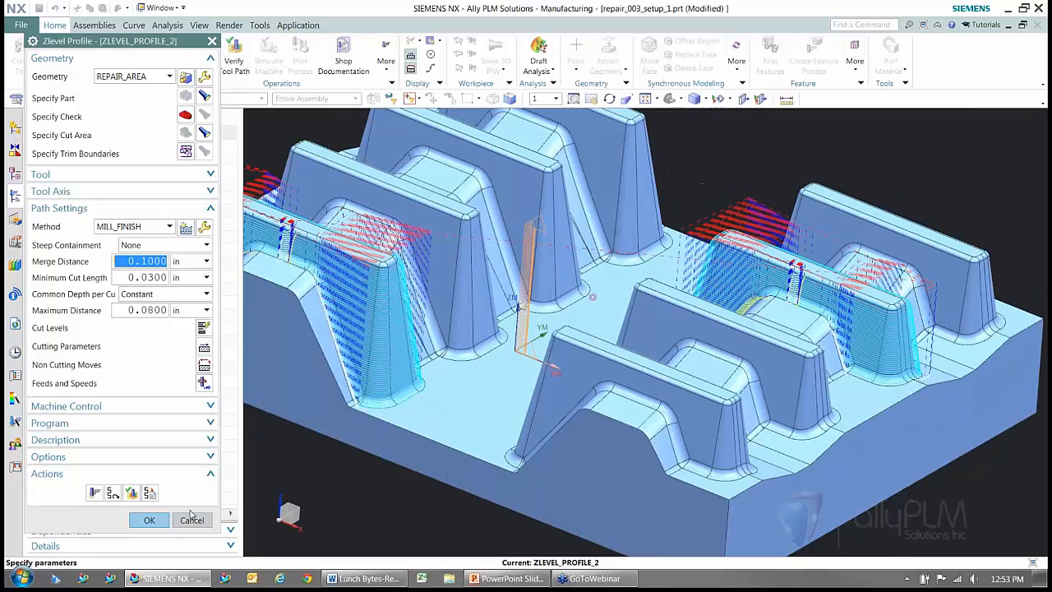
pyautogui.click(165, 519)
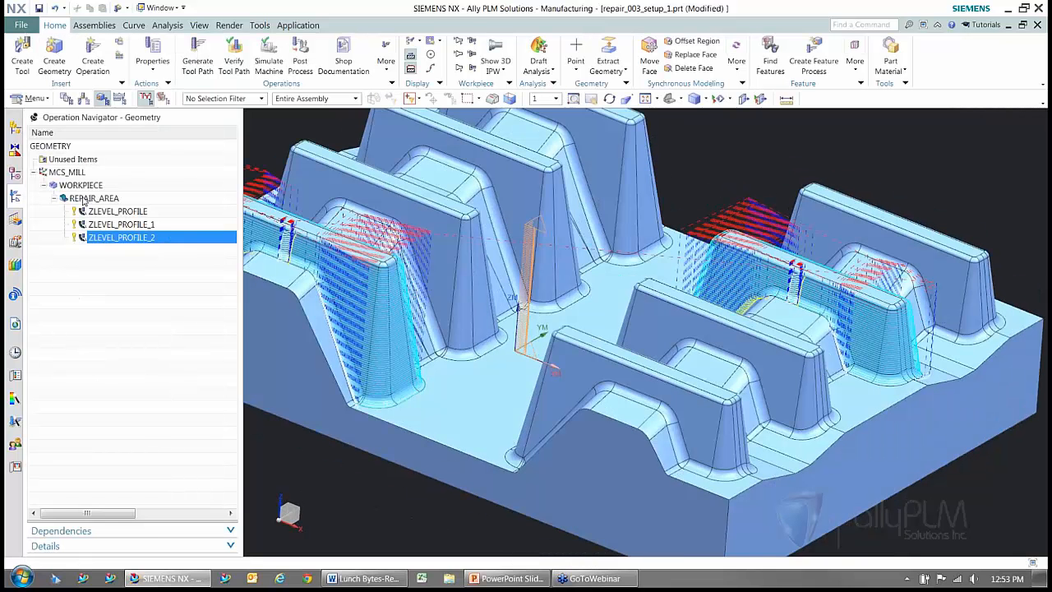
# Highlight the REPAIR_AREA geometry group and examine which rib faces it covers on the whole part
pyautogui.click(88, 201)
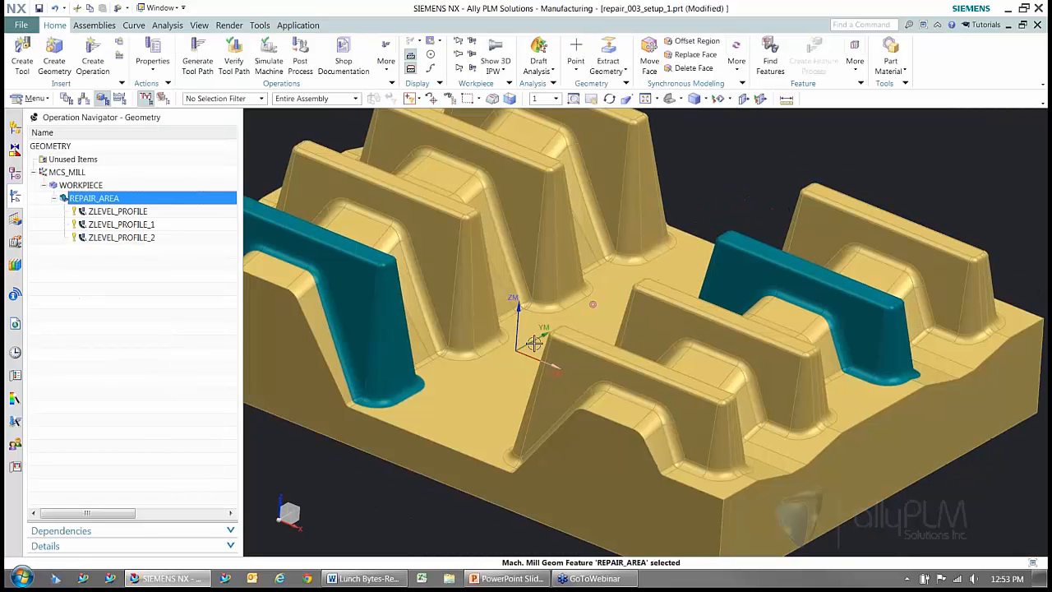
pyautogui.scroll(-2, 512, 236)
pyautogui.moveTo(513, 235); pyautogui.dragTo(648, 413, button='middle')
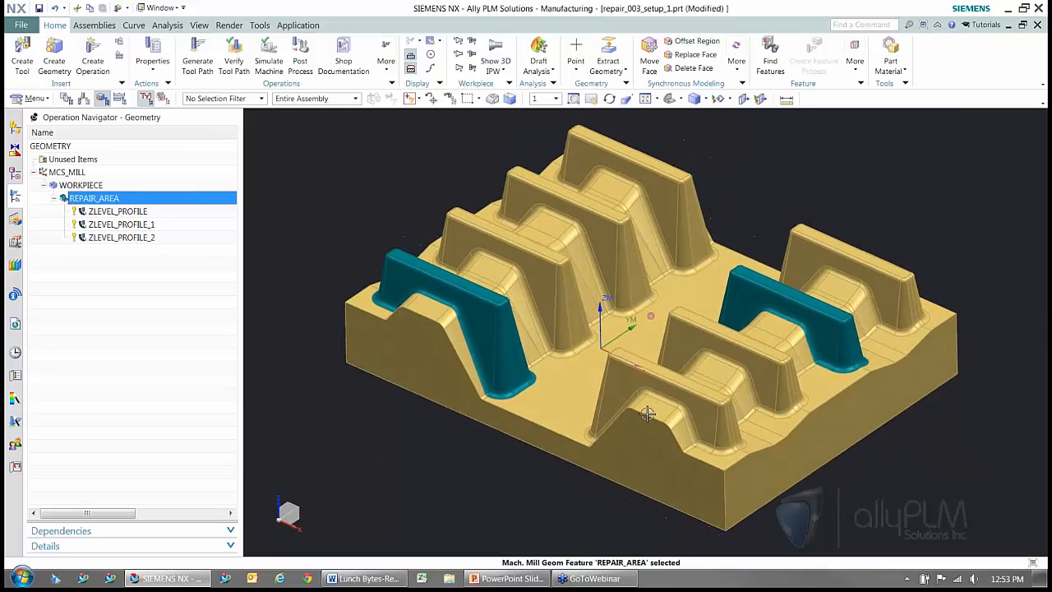
# Advance the PowerPoint slide show to the slide on trimming tool path in view, and display cavity_repair_001_setup_1.prt in NX
pyautogui.click(518, 580)
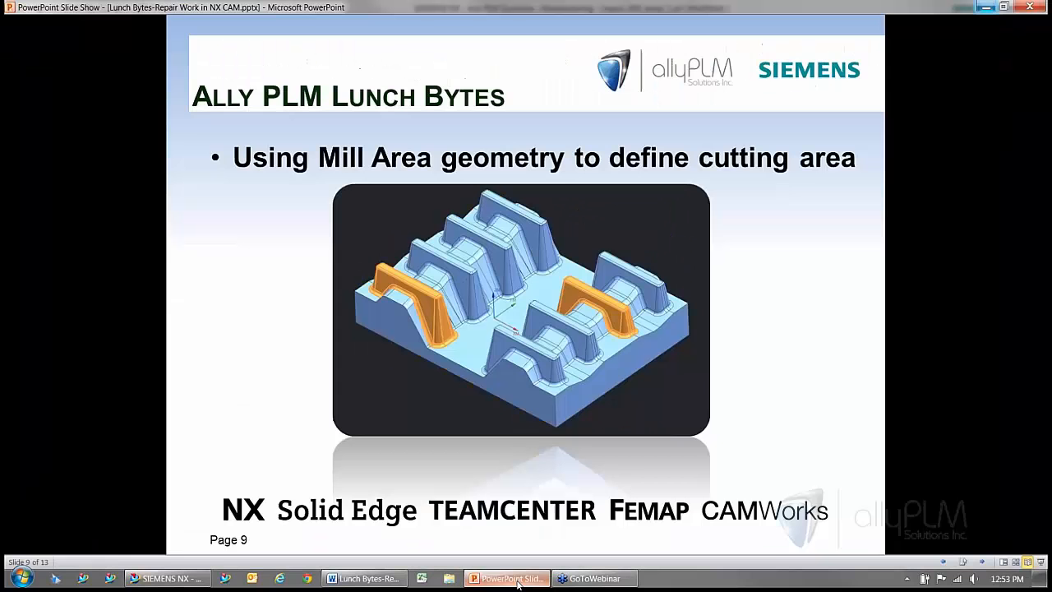
pyautogui.click(982, 566)
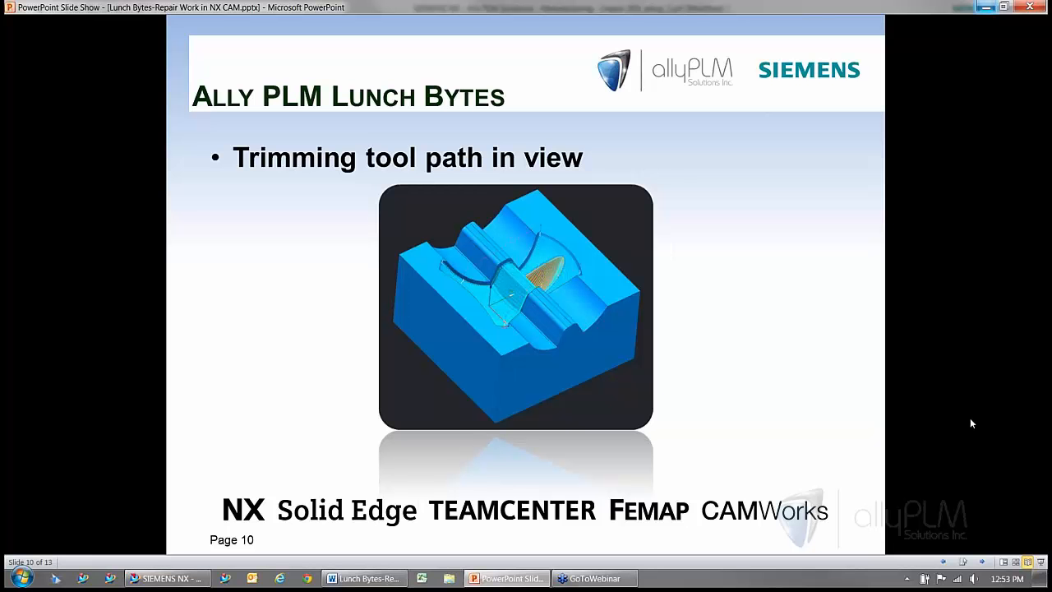
pyautogui.click(195, 578)
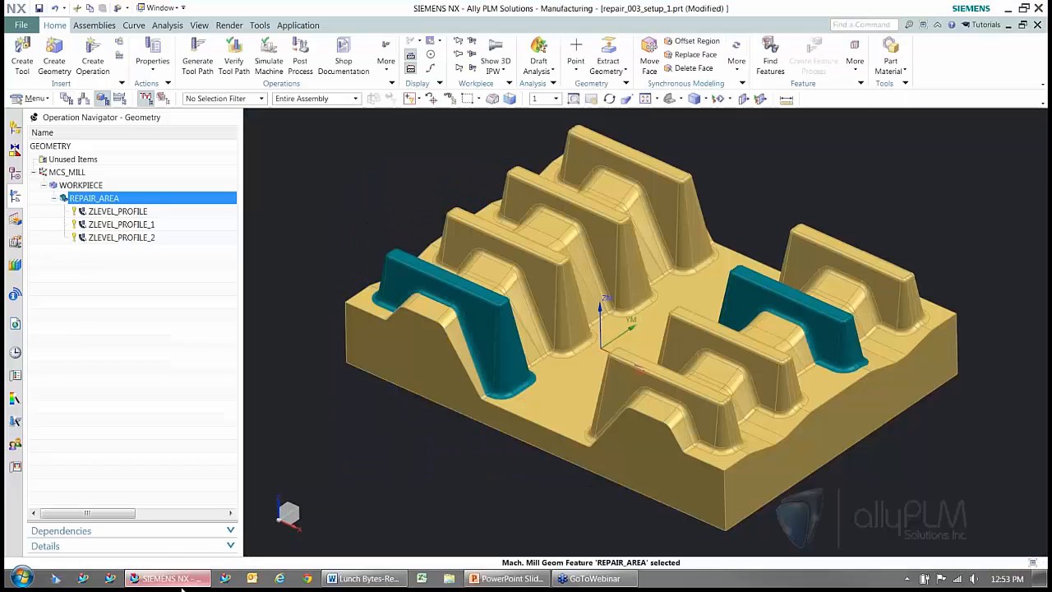
pyautogui.click(160, 9)
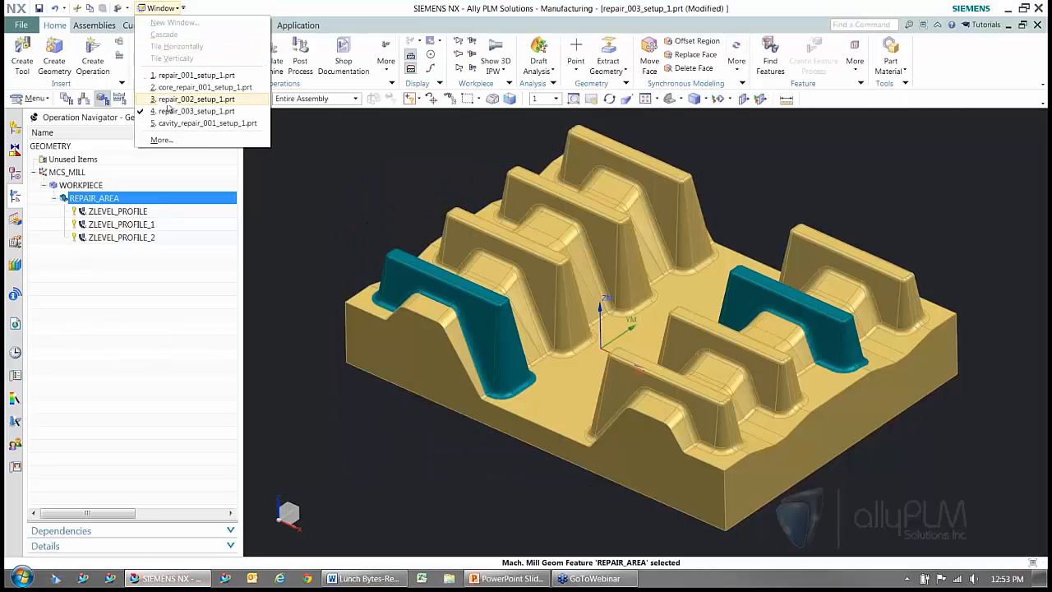
pyautogui.click(177, 123)
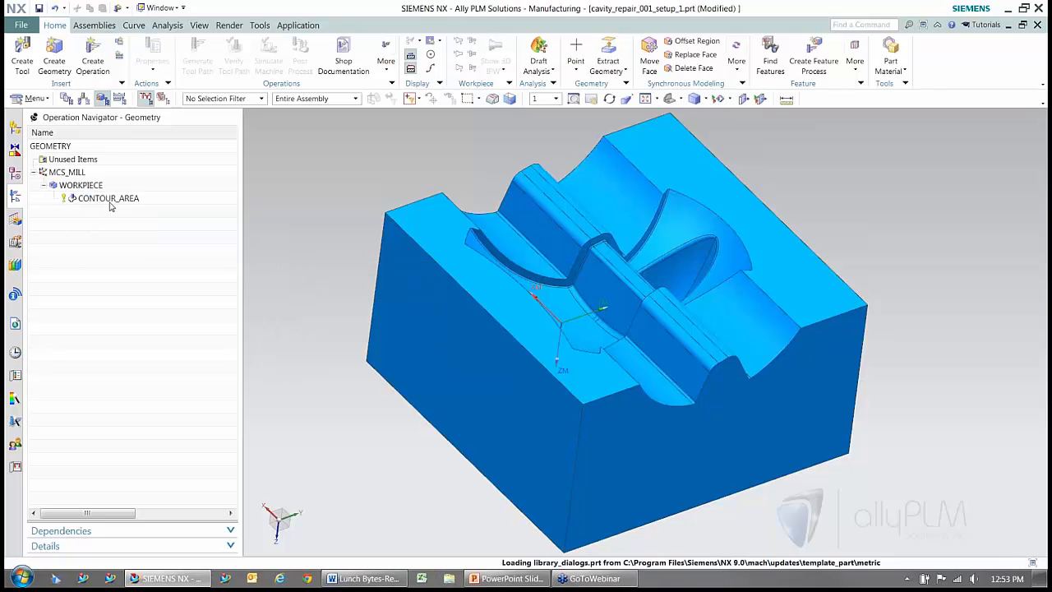
# Display the CONTOUR_AREA tool path and examine its cuts across the repair region and the deep pocket from several angles
pyautogui.click(109, 198)
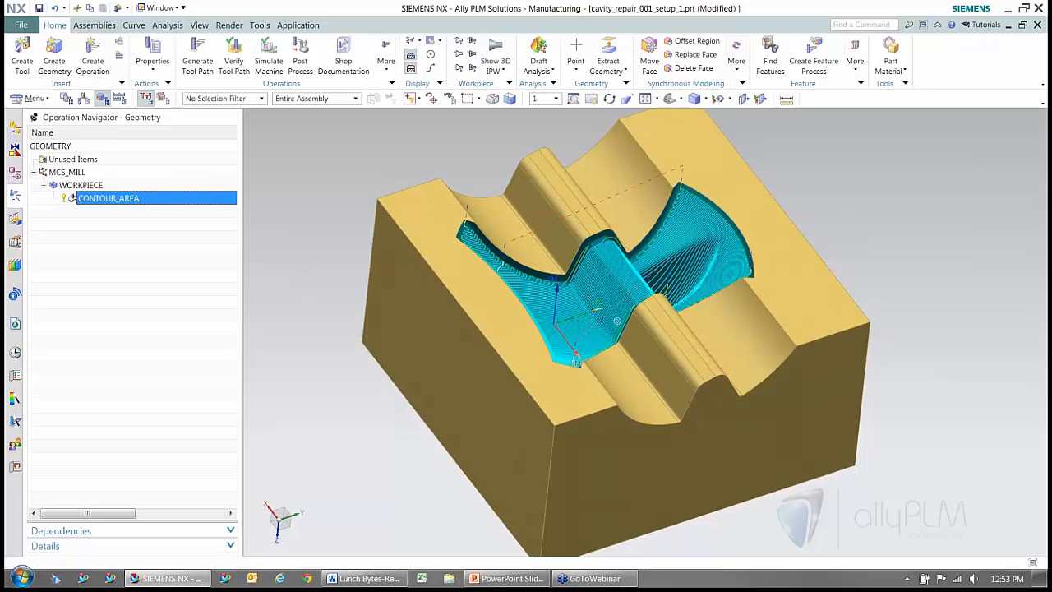
pyautogui.moveTo(618, 321); pyautogui.dragTo(596, 342, button='middle')
pyautogui.scroll(2, 617, 321)
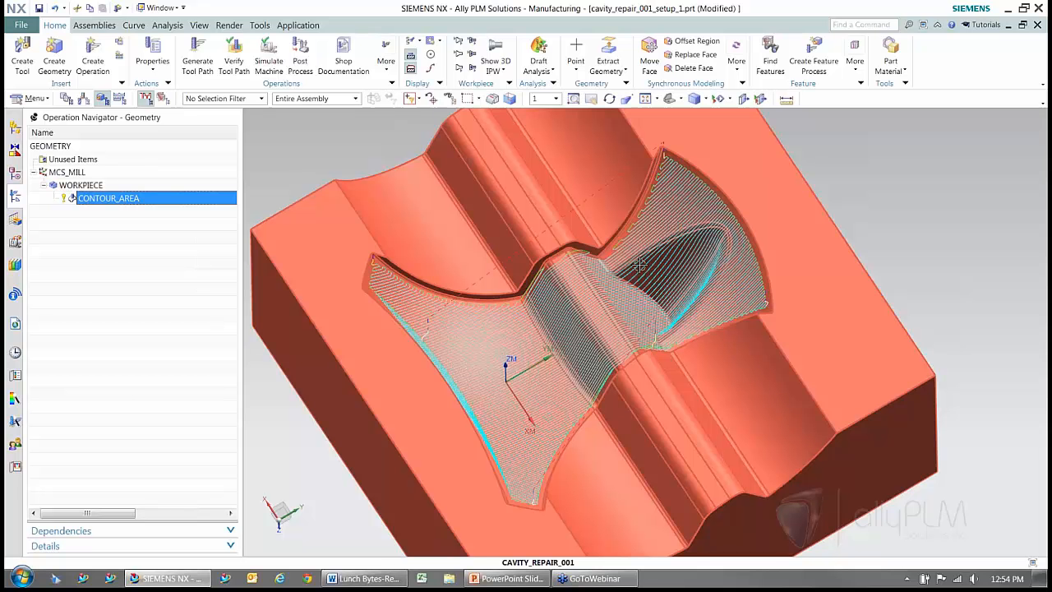
pyautogui.moveTo(640, 266); pyautogui.dragTo(861, 356, button='middle')
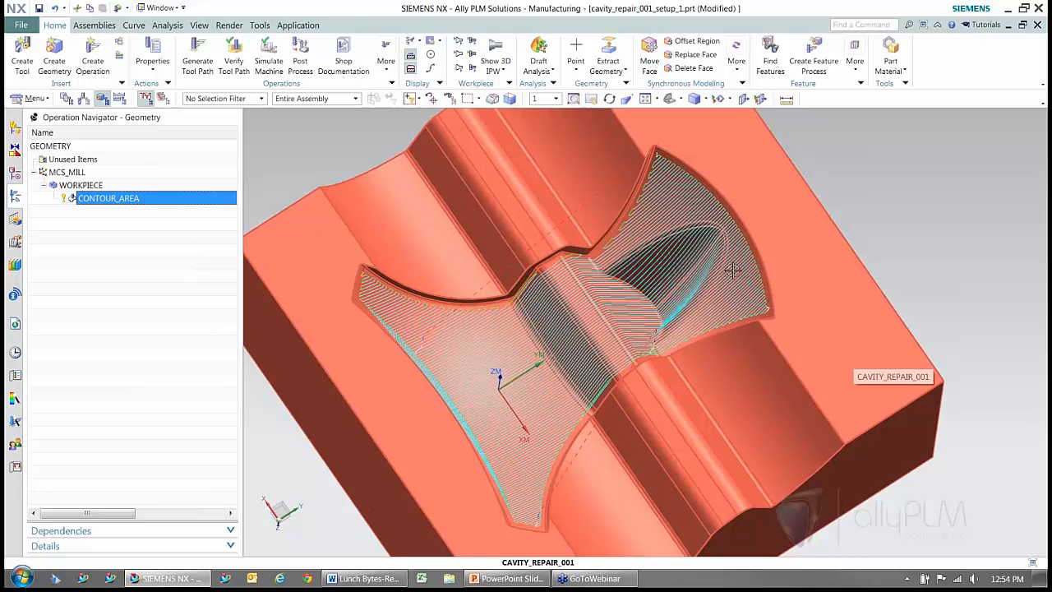
pyautogui.moveTo(733, 271)
pyautogui.mouseDown(button='middle')
pyautogui.moveTo(841, 321)
pyautogui.moveTo(981, 322)
pyautogui.mouseUp(button='middle')
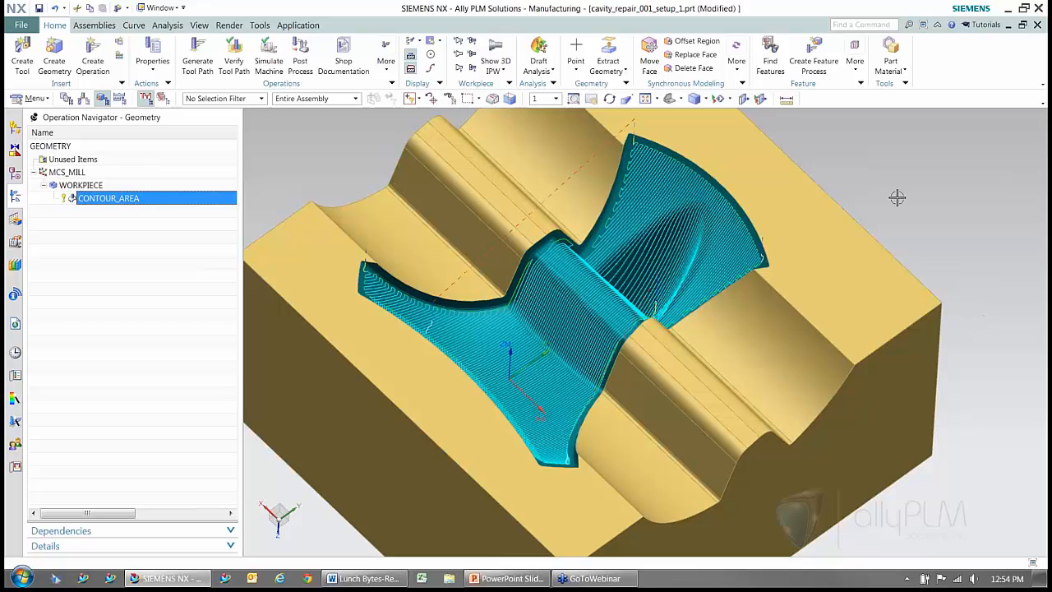
pyautogui.moveTo(897, 198); pyautogui.dragTo(731, 329, button='middle')
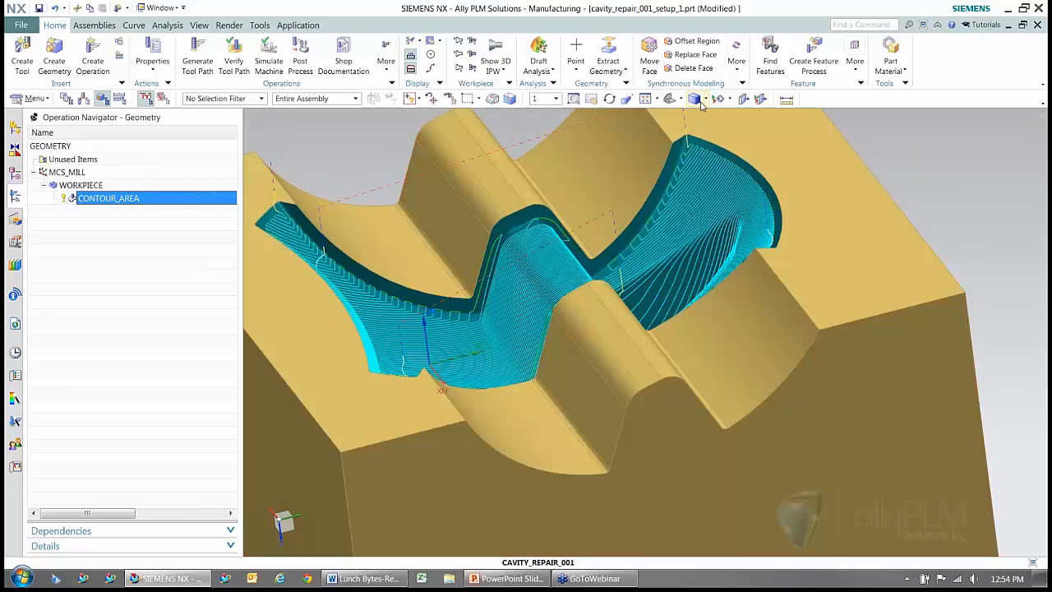
# Change the part display to wireframe and view the CONTOUR_AREA cuts from the side of the block
pyautogui.click(709, 99)
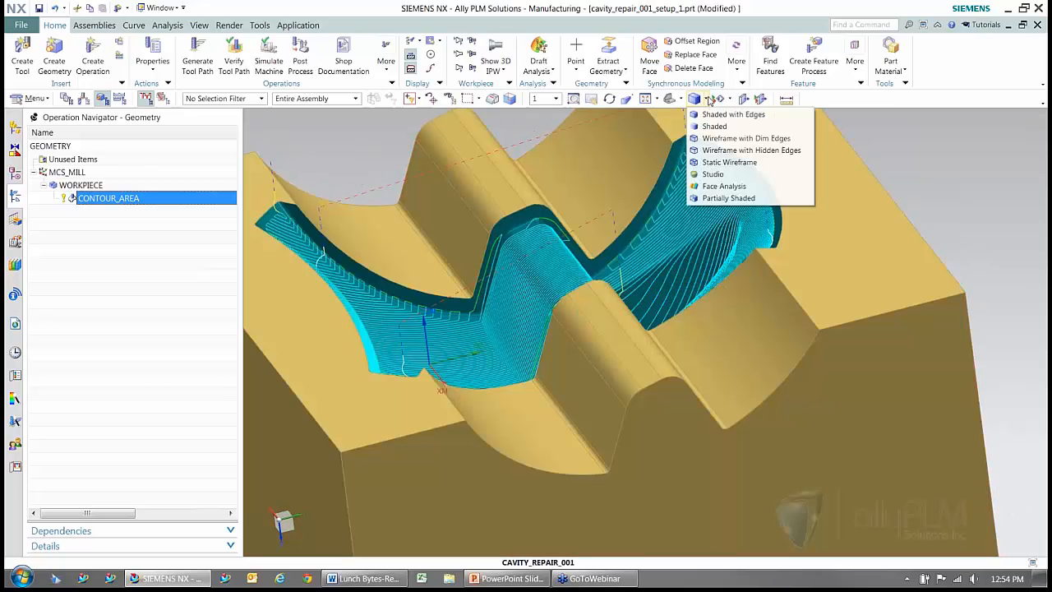
pyautogui.click(723, 173)
pyautogui.moveTo(942, 326); pyautogui.dragTo(681, 354, button='middle')
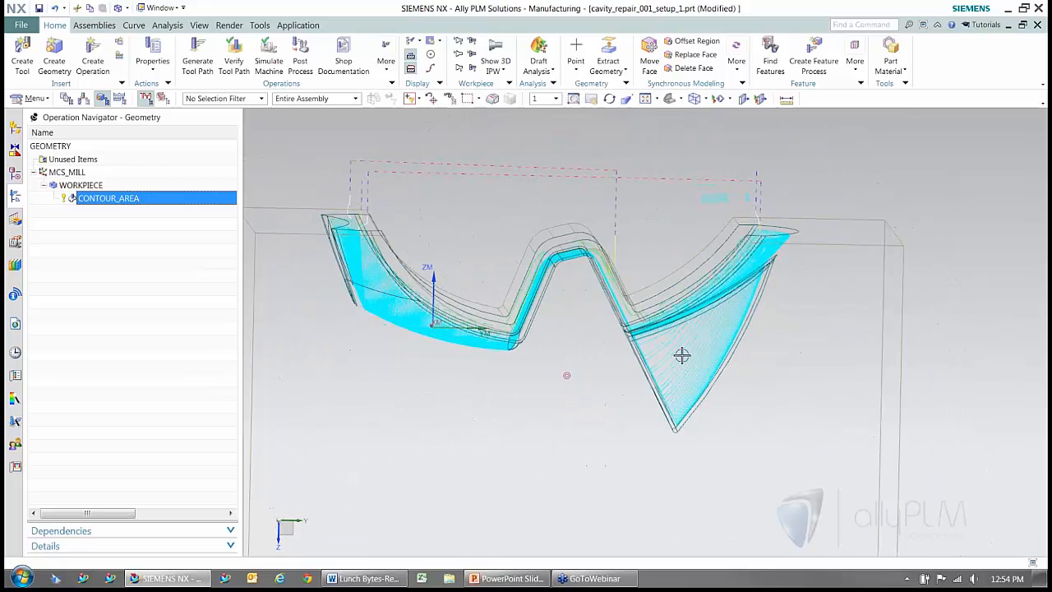
pyautogui.moveTo(849, 332); pyautogui.dragTo(966, 424, button='middle')
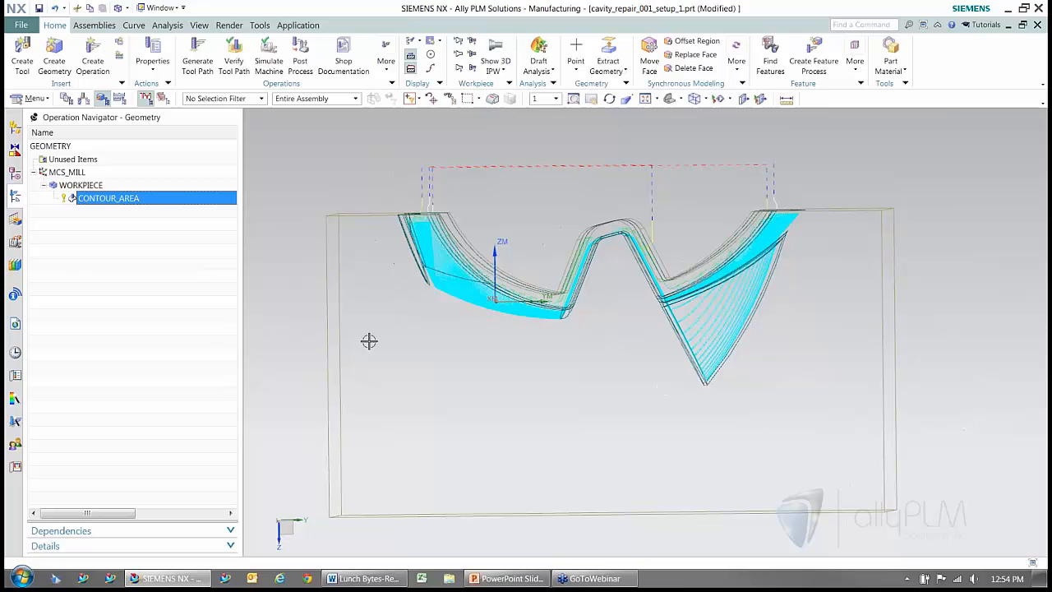
# Review the CONTOUR_AREA operation's geometry, drive method and path settings, and close them without changes
pyautogui.click(116, 277)
pyautogui.doubleClick(123, 198)
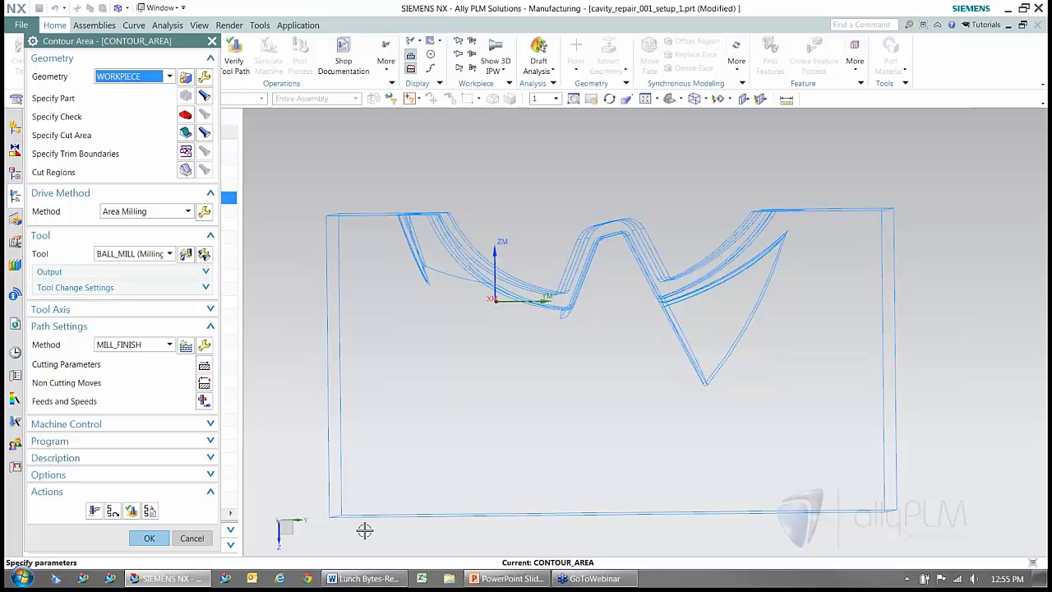
pyautogui.click(191, 537)
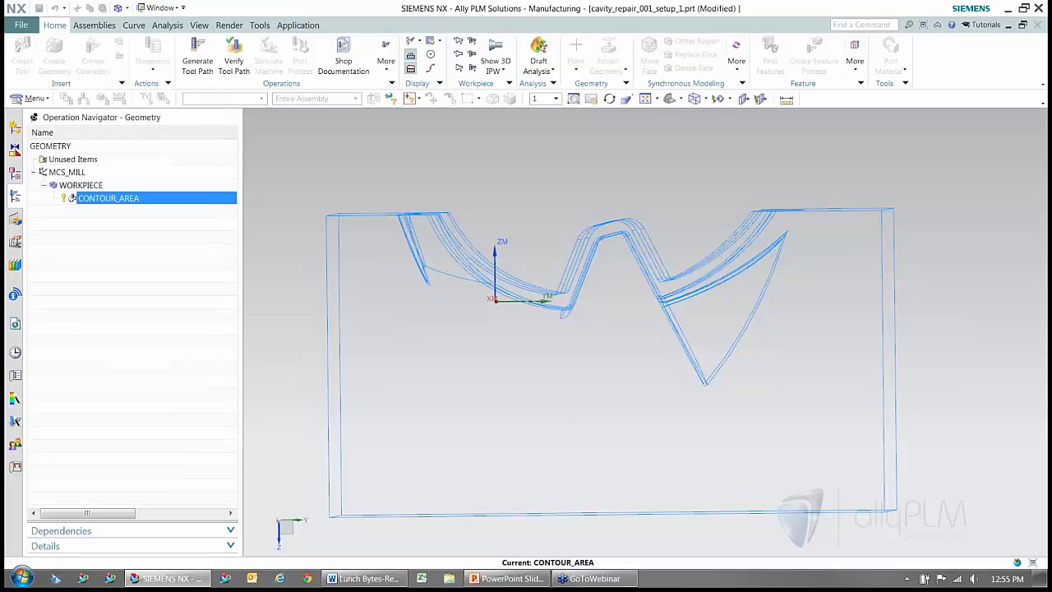
# Open the CONTOUR_AREA tool path for editing and start a trim with Selection in View as the trim geometry
pyautogui.rightClick(122, 203)
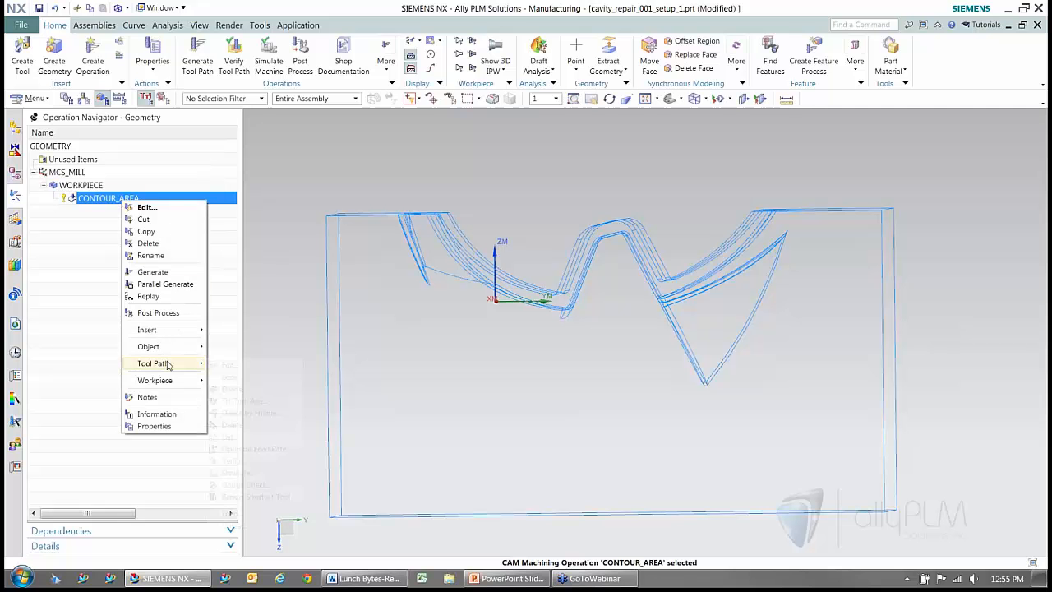
pyautogui.moveTo(171, 366)
pyautogui.click(228, 370)
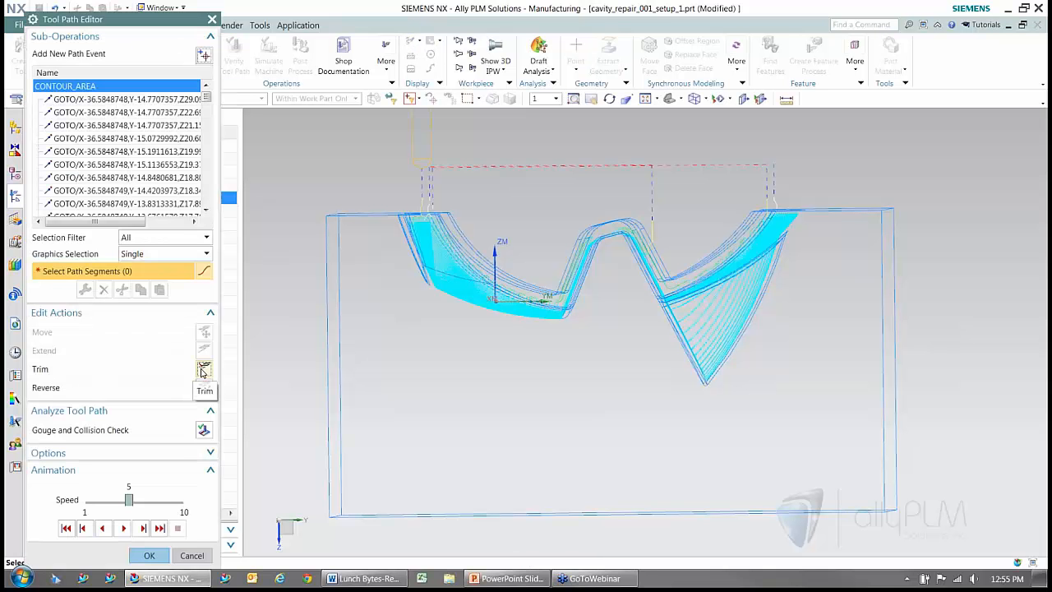
pyautogui.click(204, 369)
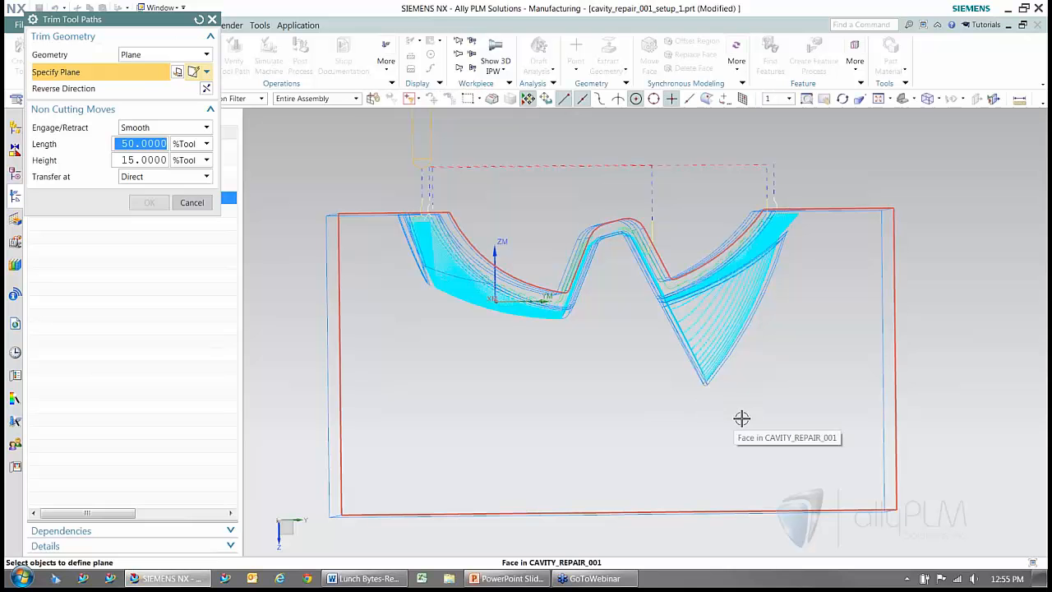
pyautogui.click(188, 56)
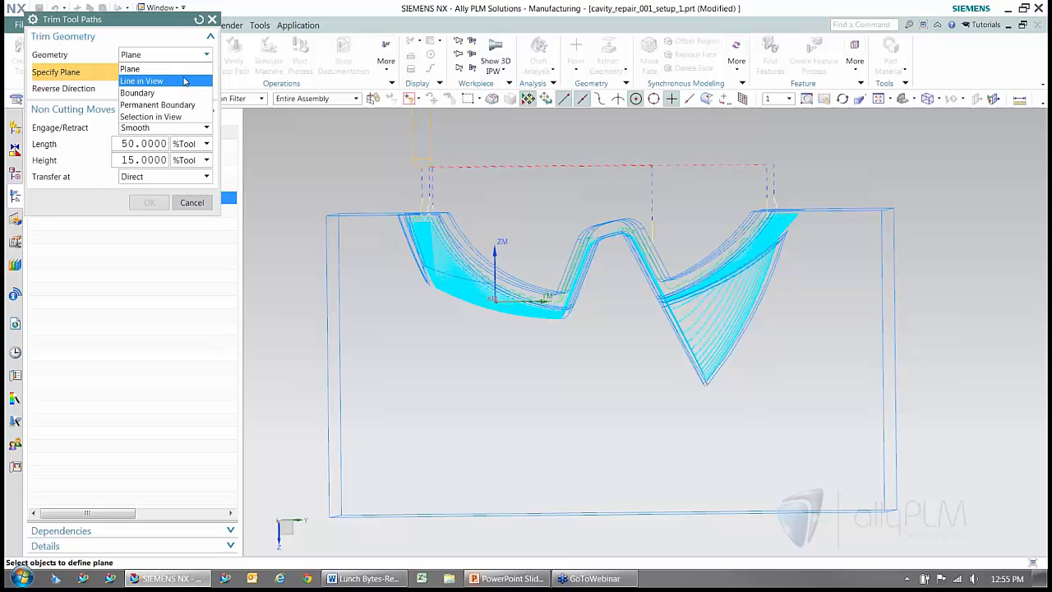
pyautogui.click(146, 117)
# Align the view squarely with the side of the block and set the selection method to Lasso for the trim boundary
pyautogui.moveTo(904, 376)
pyautogui.mouseDown(button='middle')
pyautogui.moveTo(900, 439)
pyautogui.moveTo(894, 371)
pyautogui.mouseUp(button='middle')
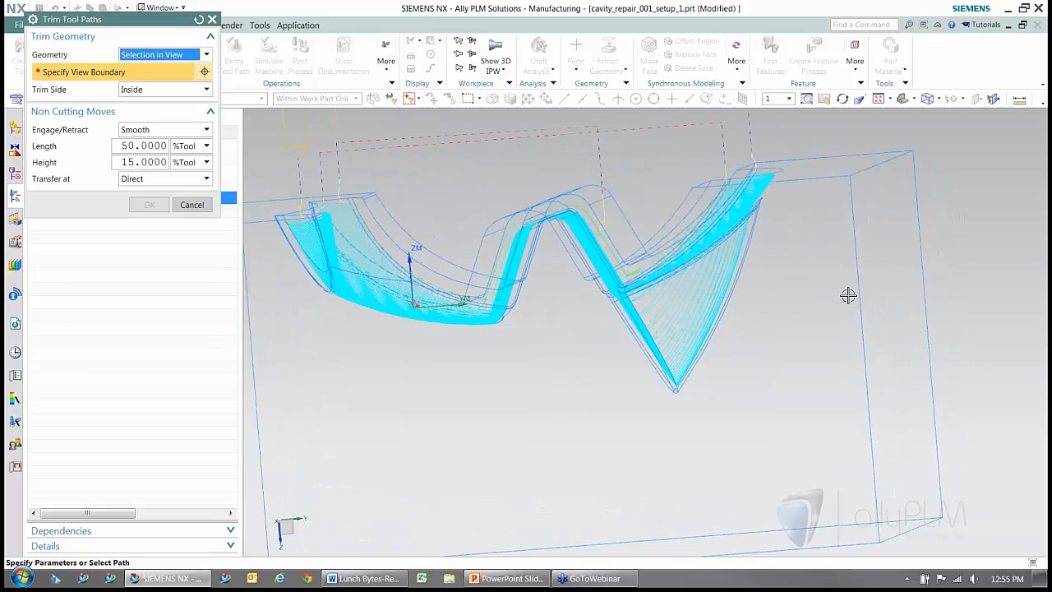
pyautogui.moveTo(865, 416); pyautogui.dragTo(869, 413, button='middle')
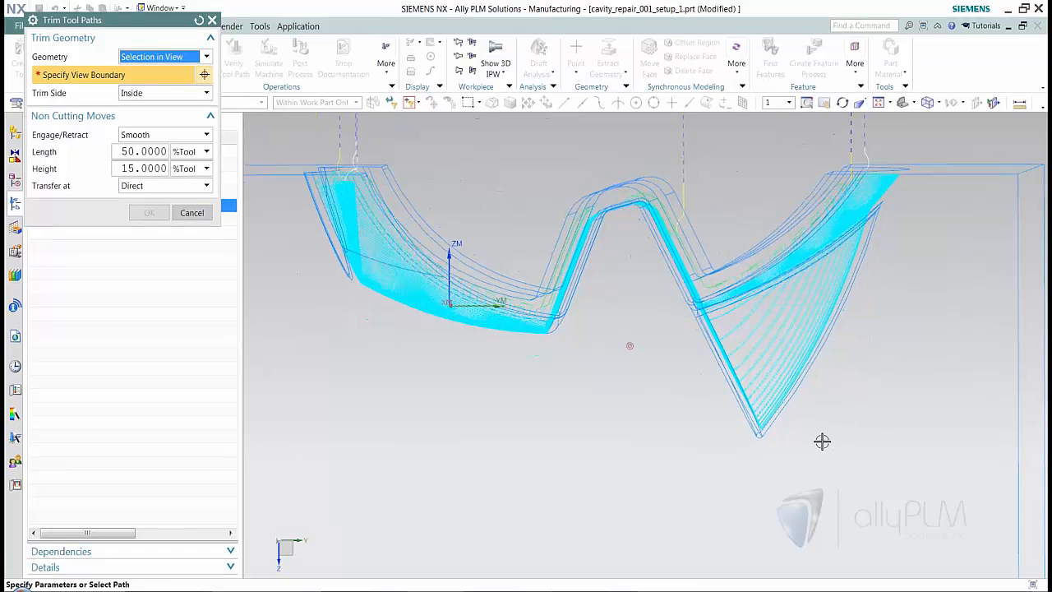
pyautogui.press('F8')
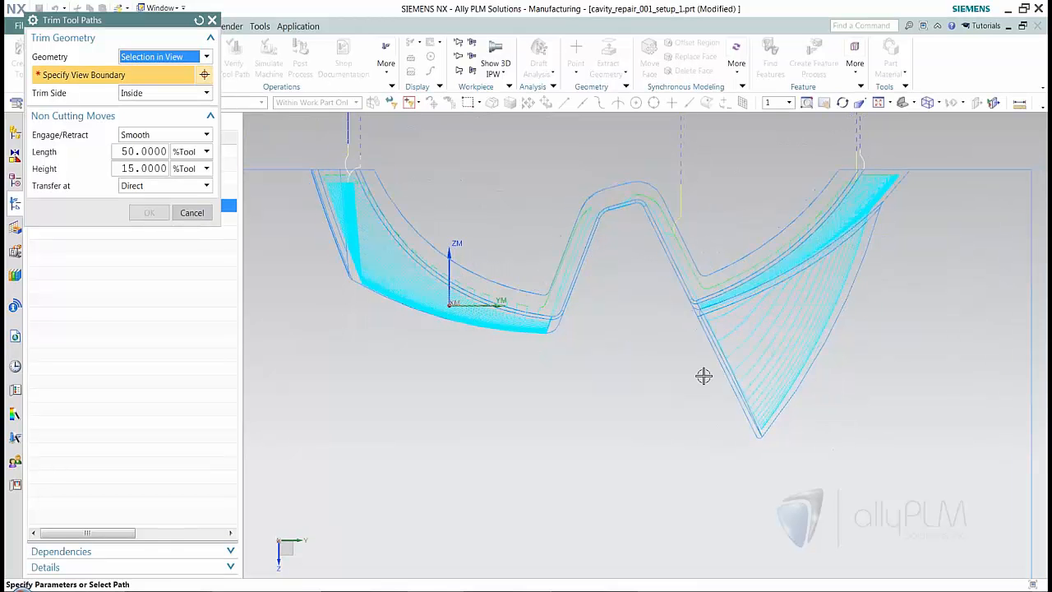
pyautogui.scroll(2, 940, 261)
pyautogui.scroll(2, 940, 292)
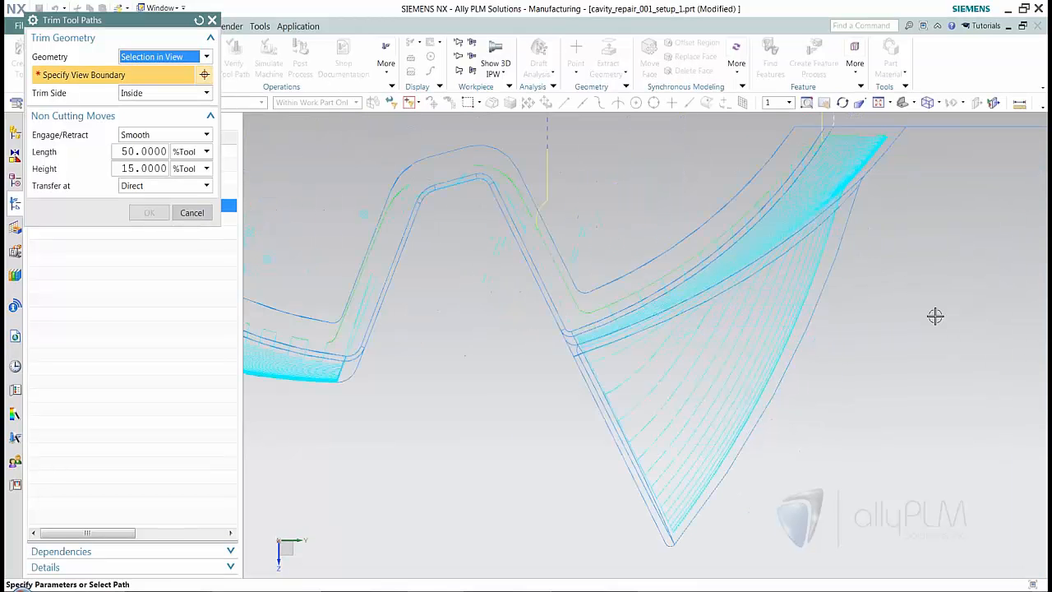
pyautogui.scroll(1, 935, 316)
pyautogui.scroll(-1, 934, 321)
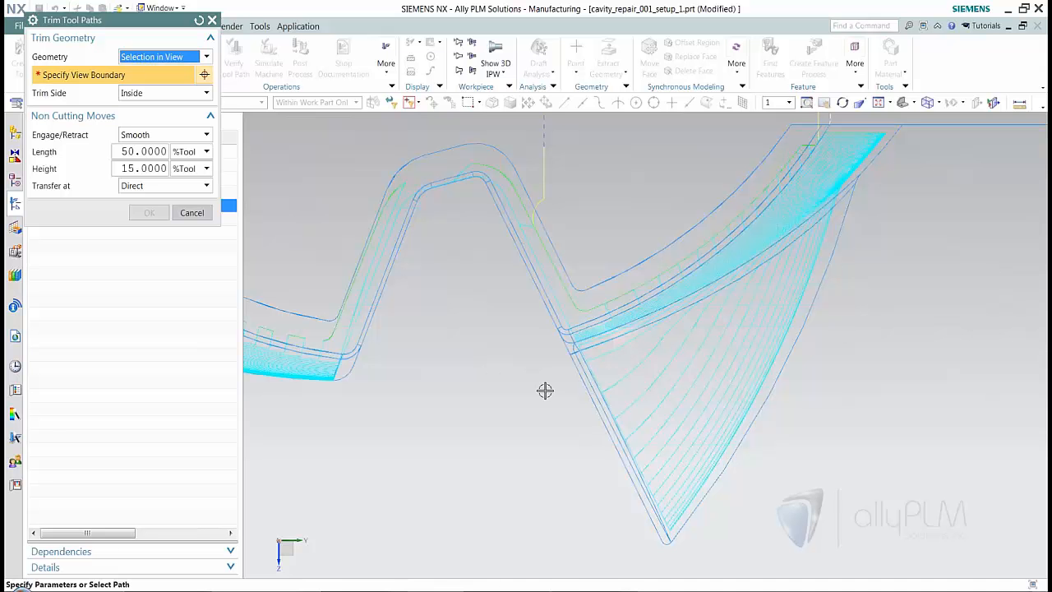
pyautogui.scroll(-2, 382, 327)
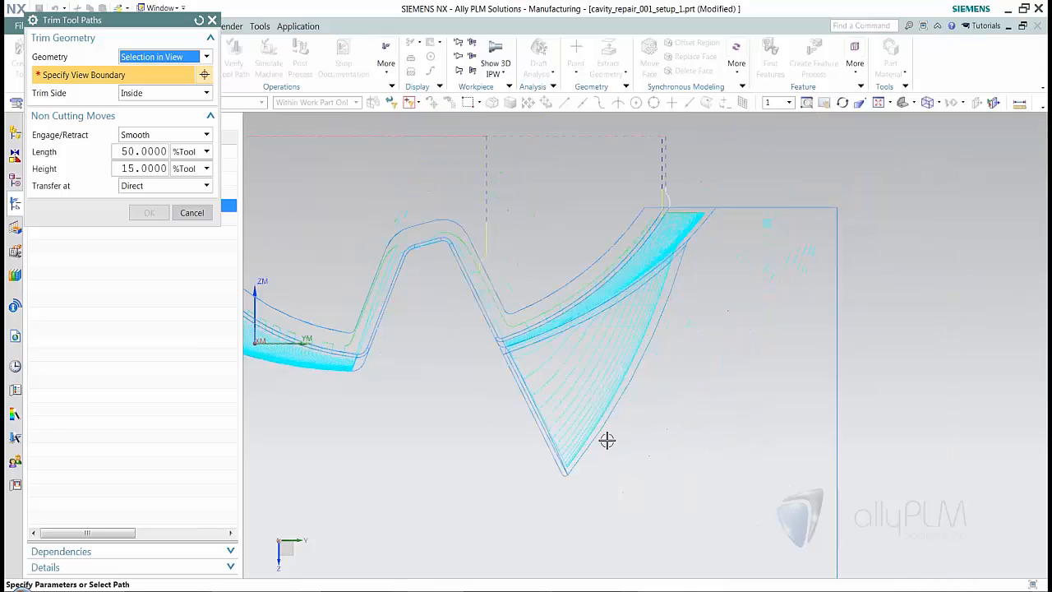
pyautogui.scroll(1, 605, 441)
pyautogui.scroll(1, 661, 359)
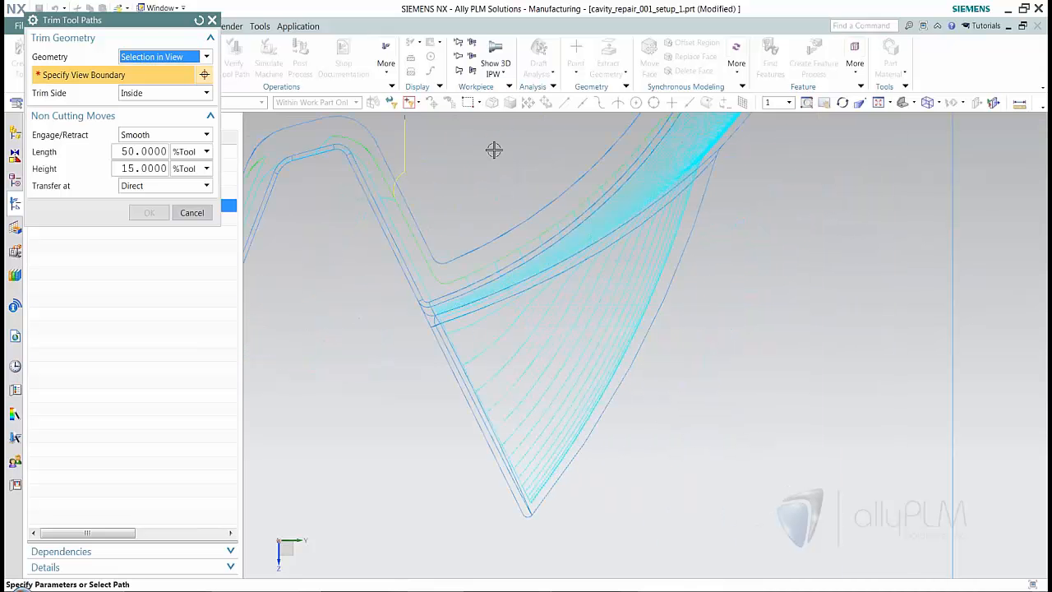
pyautogui.click(481, 106)
pyautogui.click(490, 128)
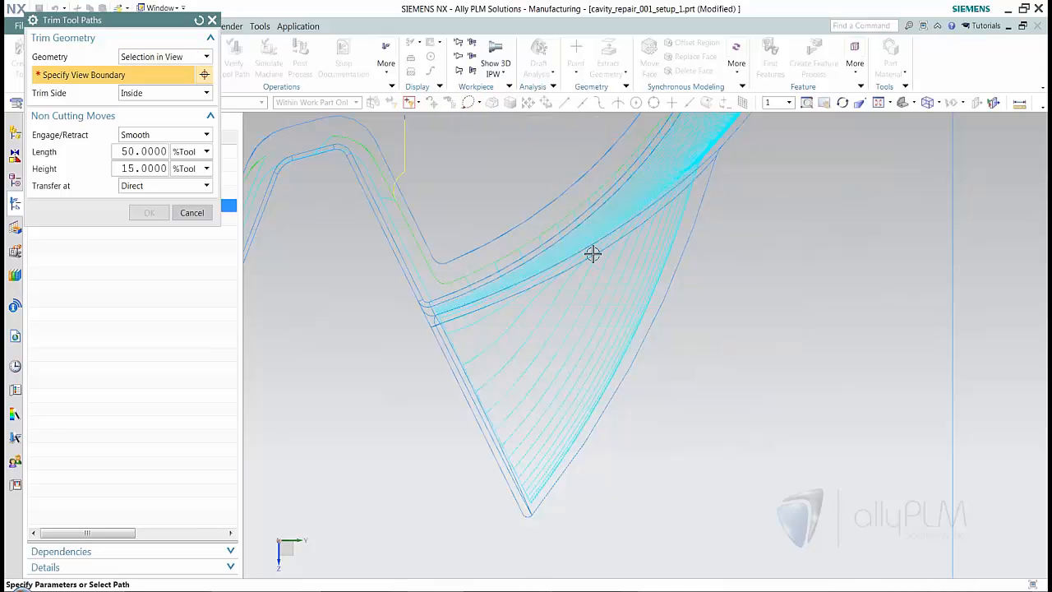
# Lasso the cuts in the deep V-shaped pocket below the contoured surface and trim the tool path inside that boundary
pyautogui.scroll(2, 520, 236)
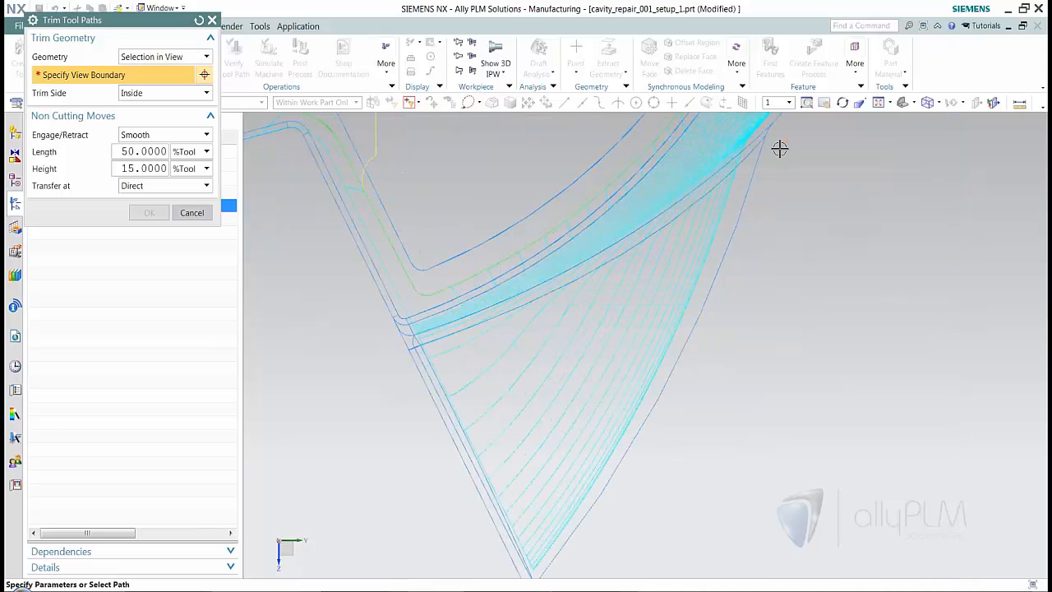
pyautogui.moveTo(731, 190)
pyautogui.mouseDown()
pyautogui.moveTo(482, 321)
pyautogui.moveTo(396, 387)
pyautogui.moveTo(416, 477)
pyautogui.moveTo(468, 540)
pyautogui.moveTo(527, 578)
pyautogui.moveTo(578, 568)
pyautogui.moveTo(784, 381)
pyautogui.moveTo(823, 200)
pyautogui.moveTo(790, 138)
pyautogui.mouseUp()
pyautogui.click(149, 212)
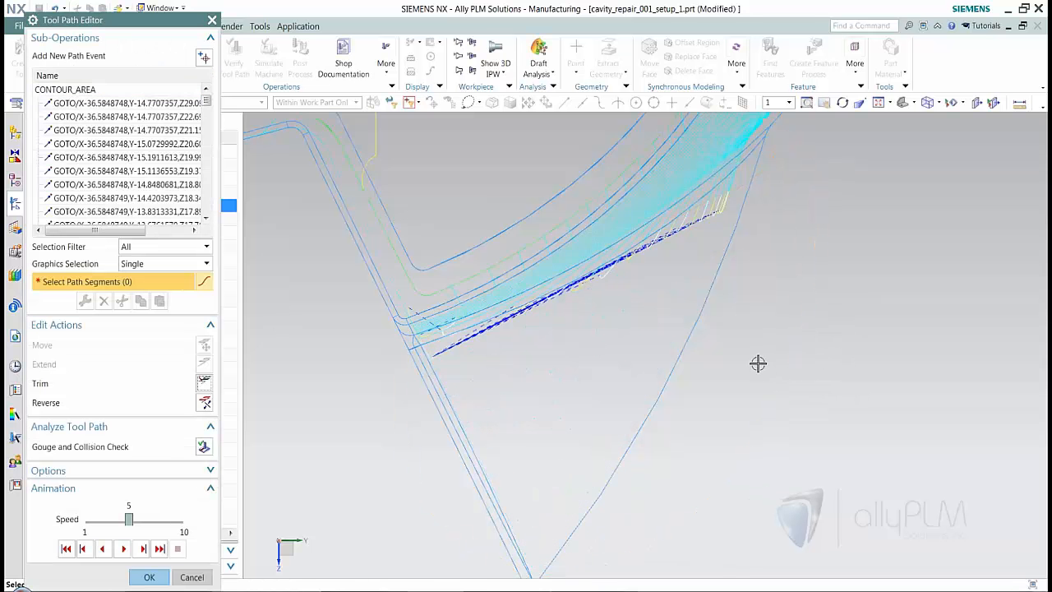
# Examine the trimmed CONTOUR_AREA cuts above the deep pocket from several angles and accept the edited tool path
pyautogui.scroll(-3, 645, 378)
pyautogui.moveTo(645, 378); pyautogui.dragTo(619, 342, button='middle')
pyautogui.scroll(5, 658, 378)
pyautogui.moveTo(590, 309); pyautogui.dragTo(662, 250, button='middle')
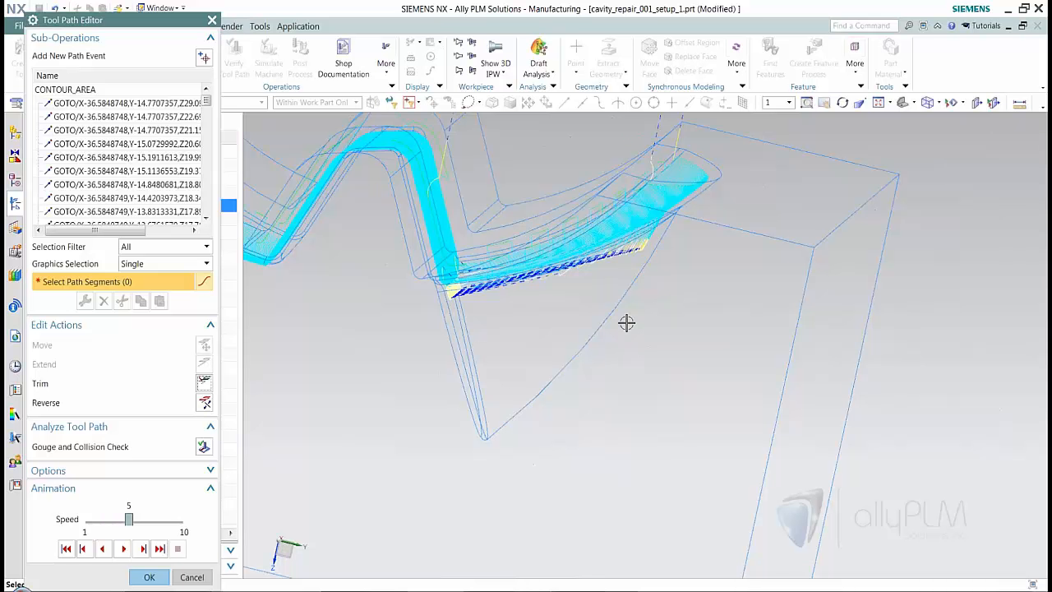
pyautogui.moveTo(484, 407)
pyautogui.mouseDown(button='middle')
pyautogui.moveTo(526, 420)
pyautogui.moveTo(589, 376)
pyautogui.moveTo(515, 379)
pyautogui.moveTo(681, 371)
pyautogui.moveTo(660, 284)
pyautogui.moveTo(594, 327)
pyautogui.moveTo(835, 273)
pyautogui.moveTo(846, 254)
pyautogui.moveTo(634, 334)
pyautogui.moveTo(674, 249)
pyautogui.moveTo(528, 413)
pyautogui.moveTo(592, 436)
pyautogui.moveTo(673, 442)
pyautogui.moveTo(466, 494)
pyautogui.mouseUp(button='middle')
pyautogui.click(149, 577)
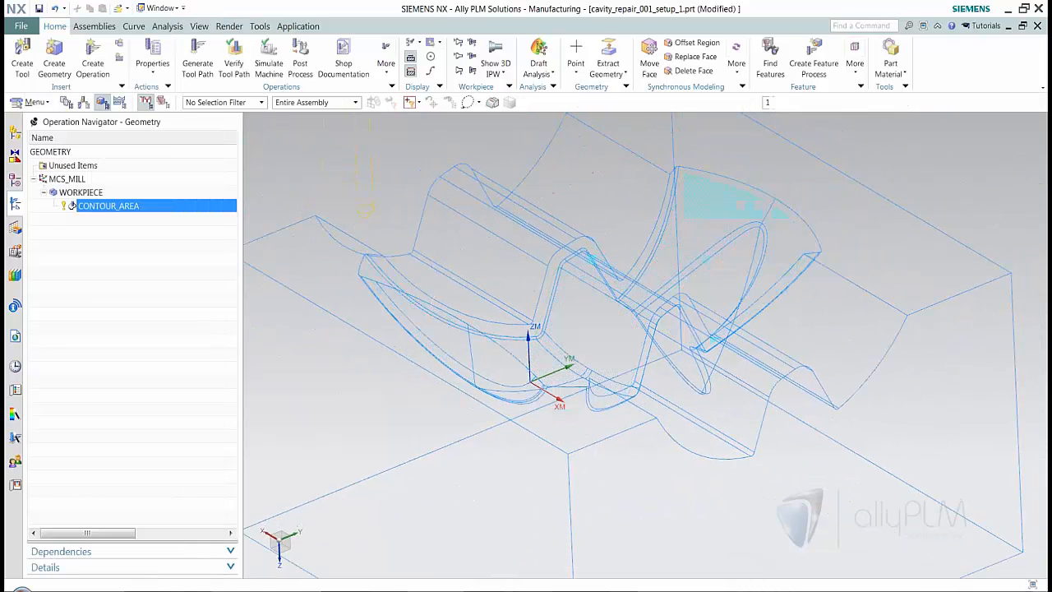
# Deselect the CONTOUR_AREA operation to clear its tool path display and switch to the PowerPoint slide show
pyautogui.click(135, 295)
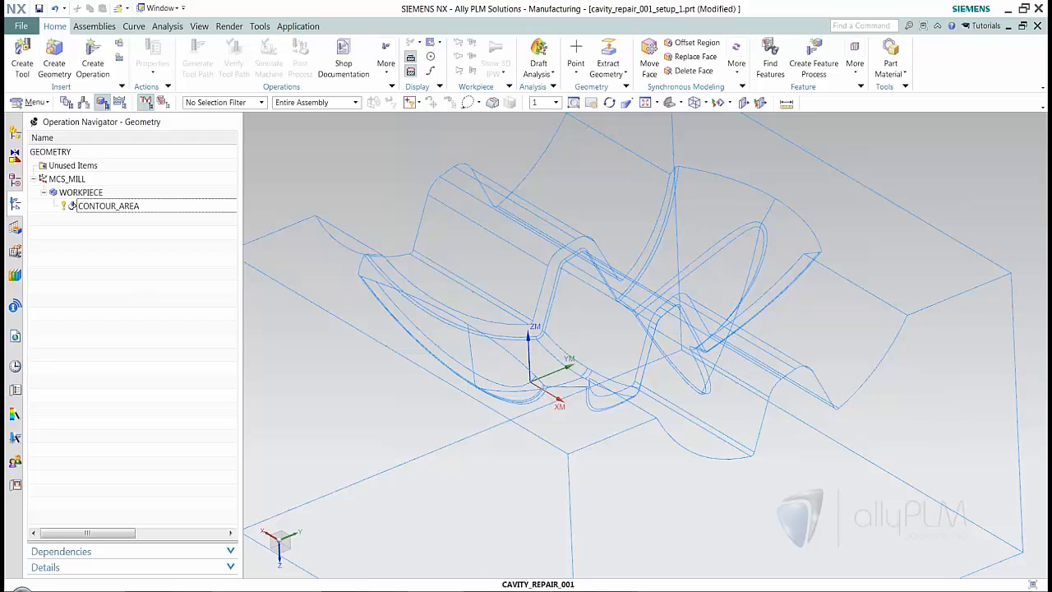
pyautogui.click(849, 591)
pyautogui.click(984, 583)
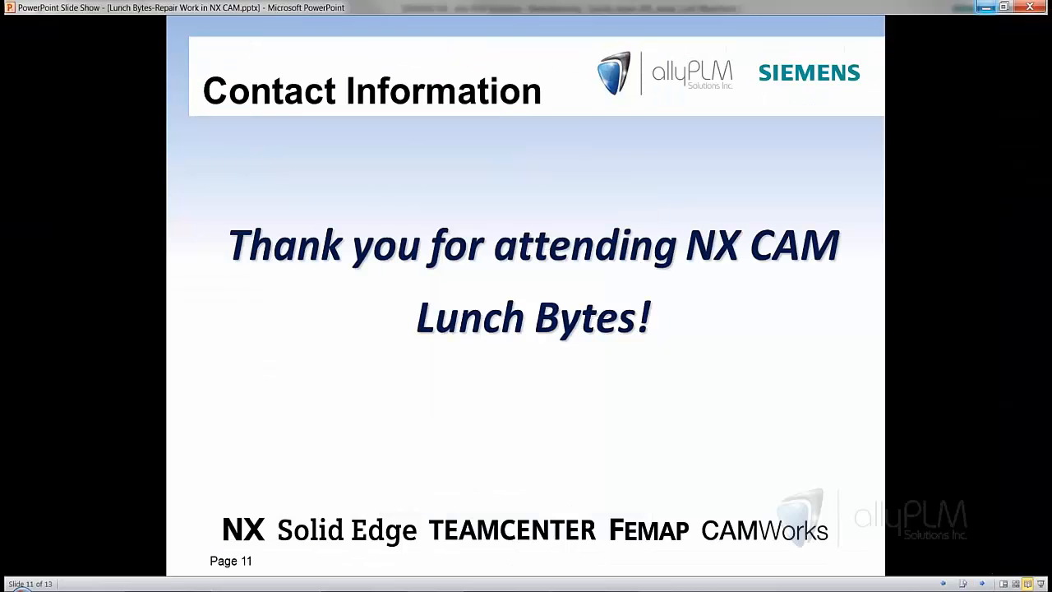